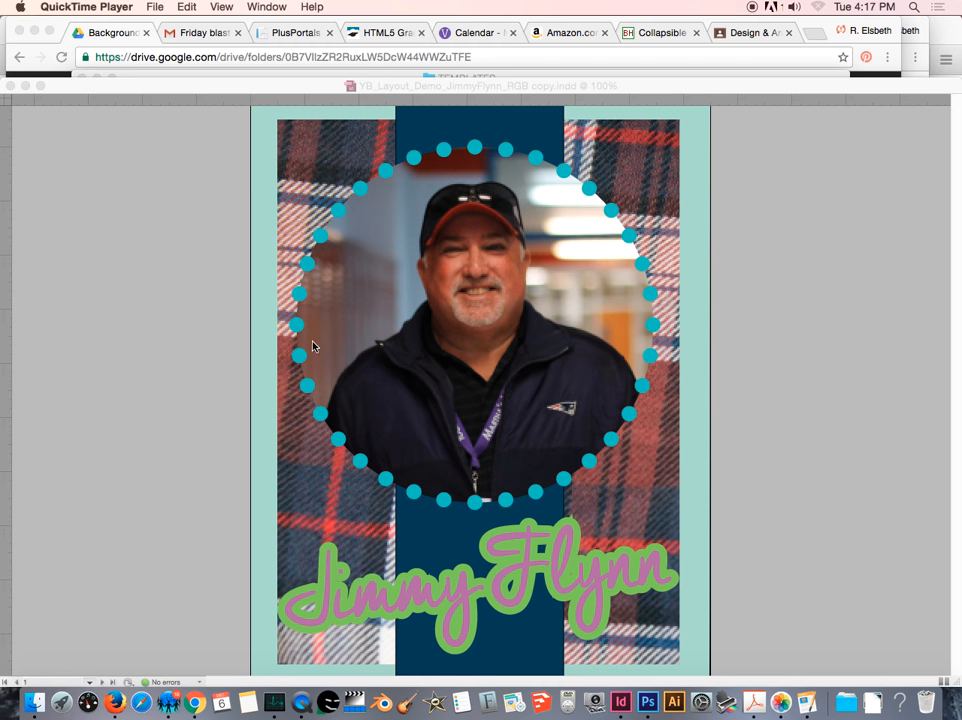
Switch to InDesign and open Template2017_PageSpread_?.indd from the TEMPLATES folder inside 2017 Yearbook, accepting the missing links and fonts.
{"action": "left_click", "coordinate": [153, 90]}
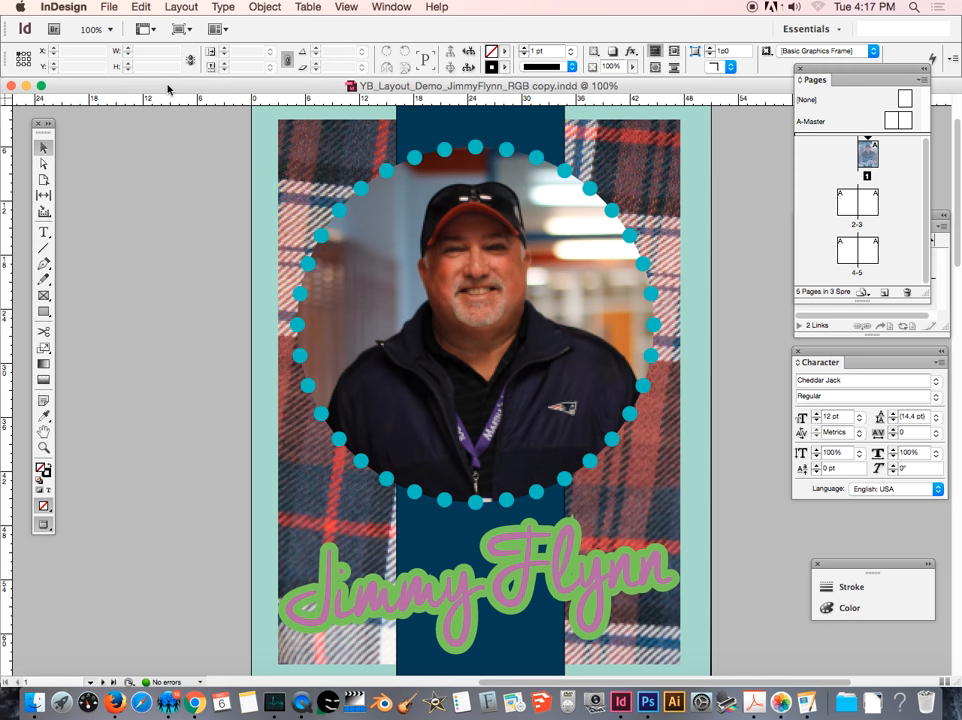
{"action": "left_click", "coordinate": [109, 7]}
{"action": "left_click", "coordinate": [117, 38]}
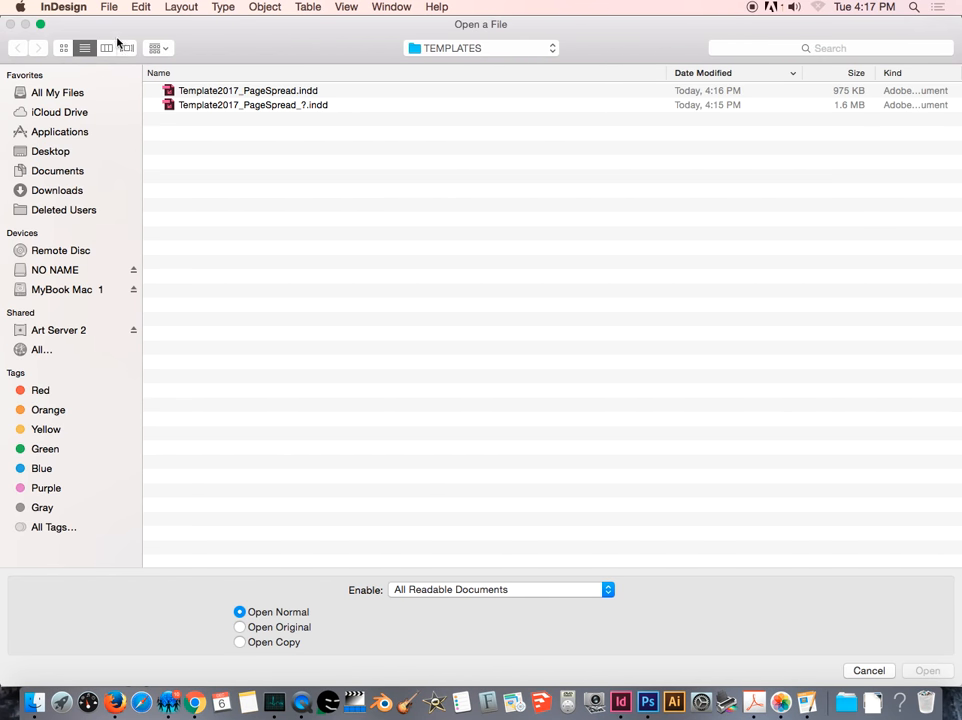
{"action": "left_click", "coordinate": [491, 50]}
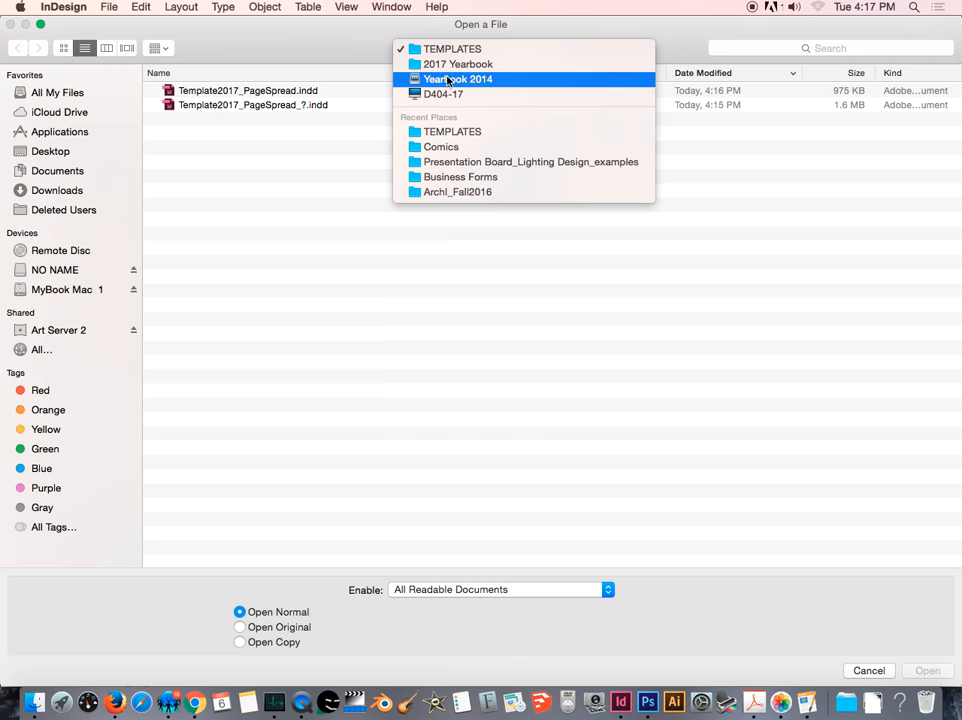
{"action": "left_click", "coordinate": [451, 63]}
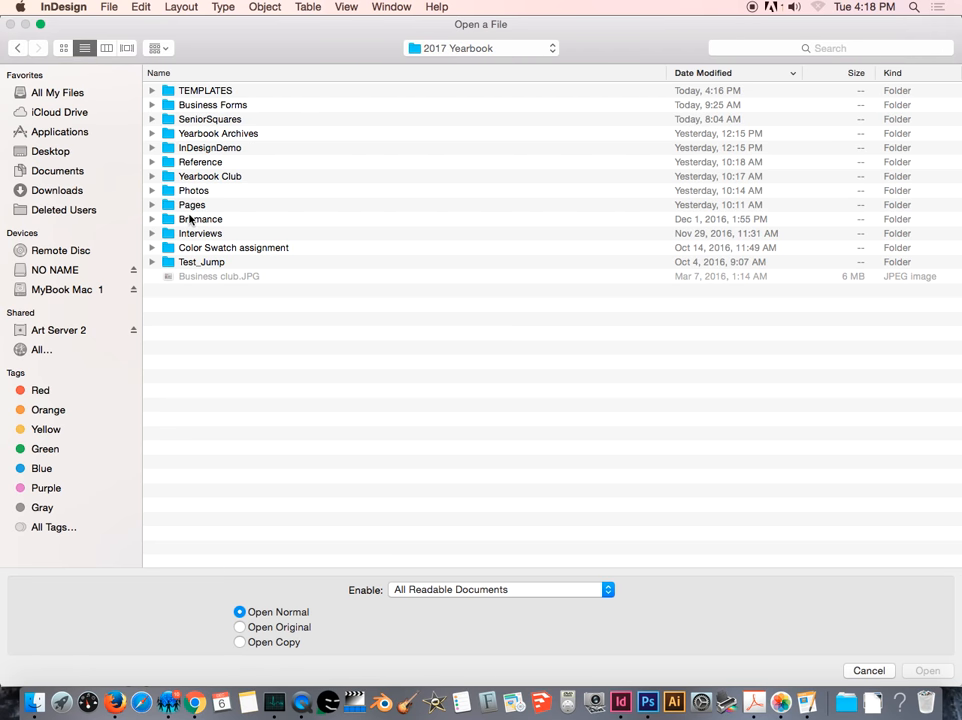
{"action": "double_click", "coordinate": [203, 91]}
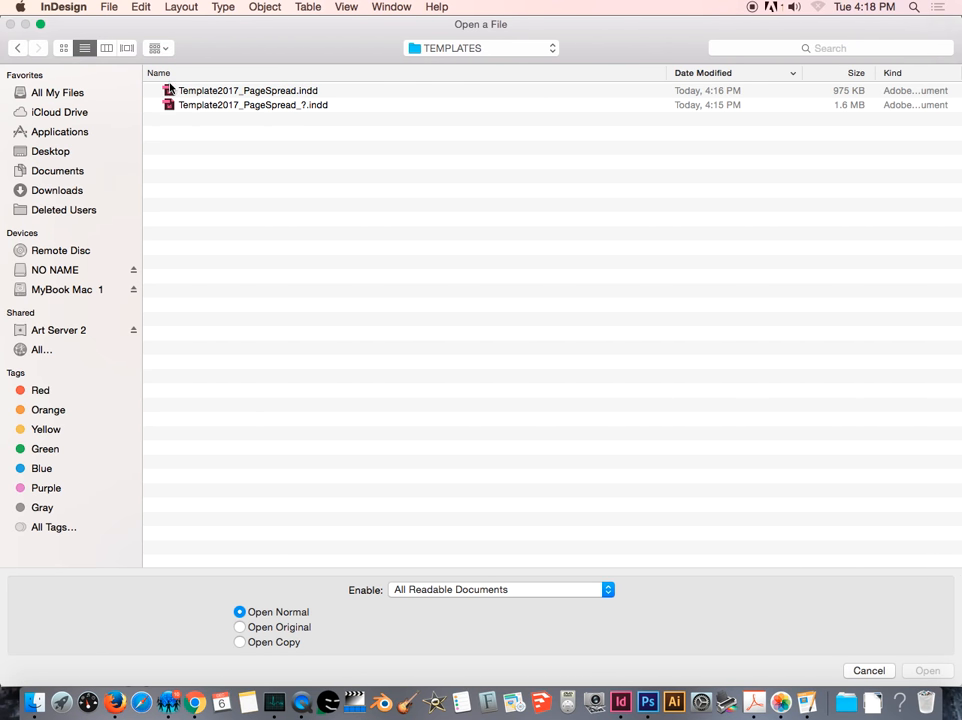
{"action": "double_click", "coordinate": [263, 106]}
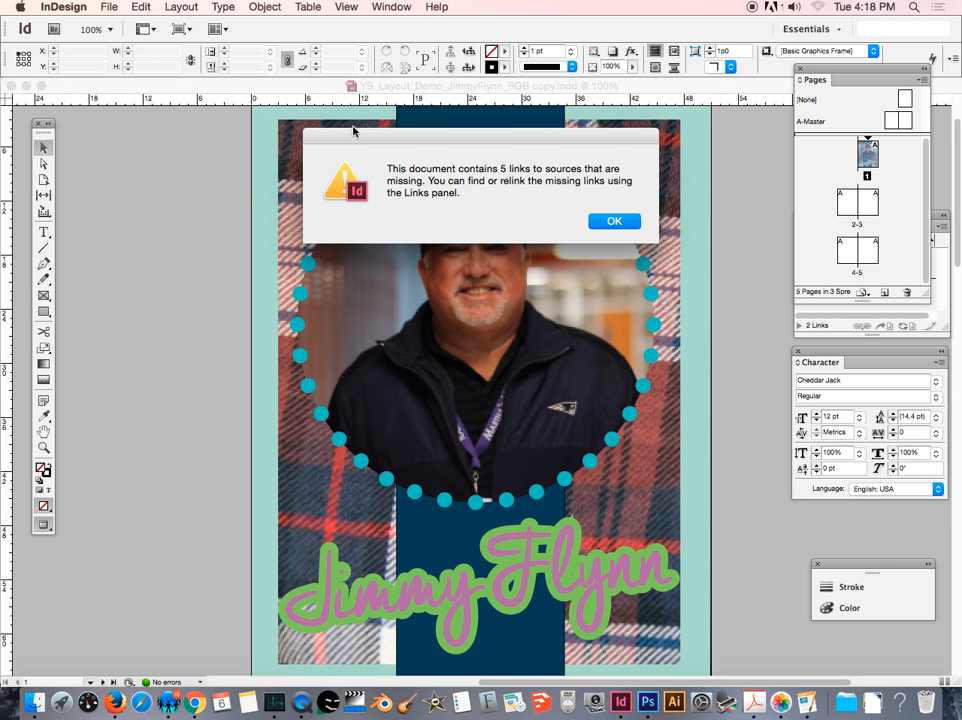
{"action": "left_click", "coordinate": [614, 222]}
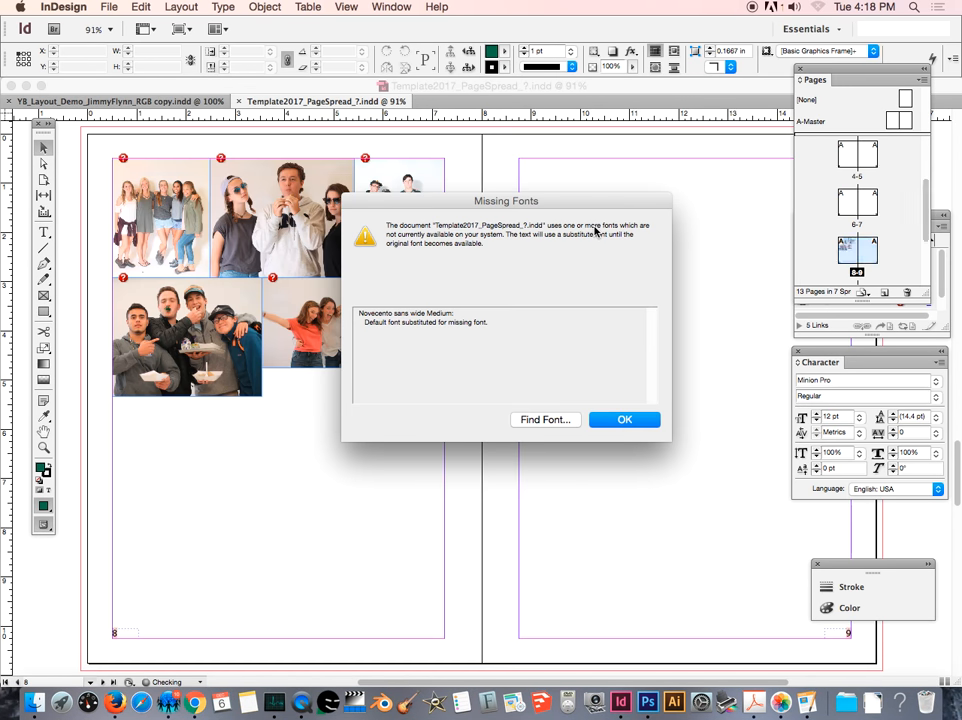
{"action": "left_click", "coordinate": [614, 425]}
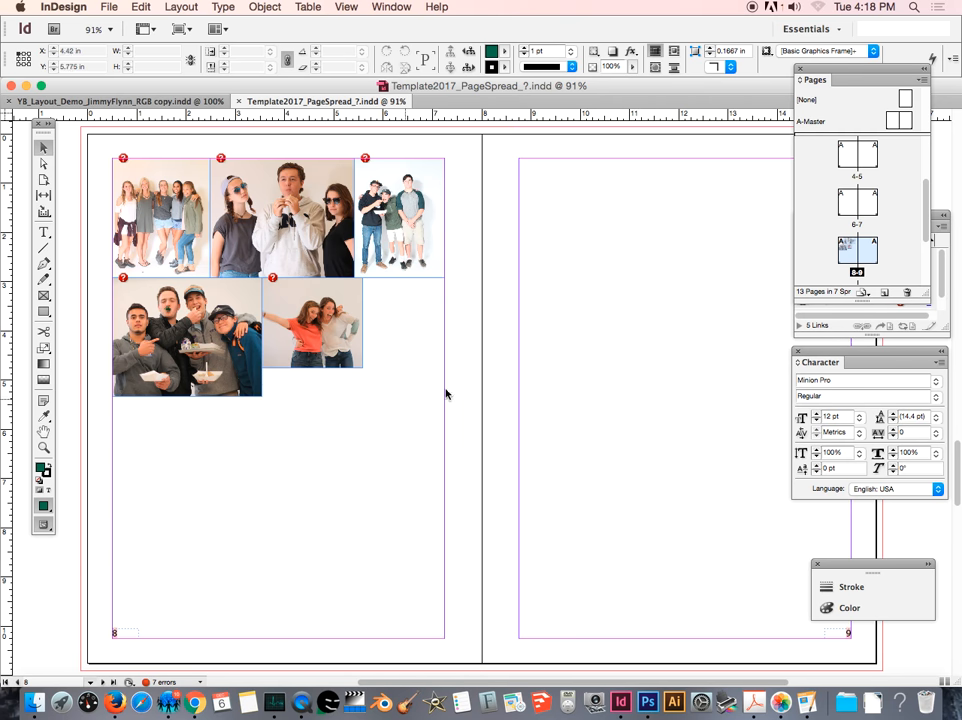
Look through the template's facing-page spreads and its list of page thumbnails.
{"action": "scroll", "coordinate": [330, 365], "scroll_direction": "up", "scroll_amount": 20}
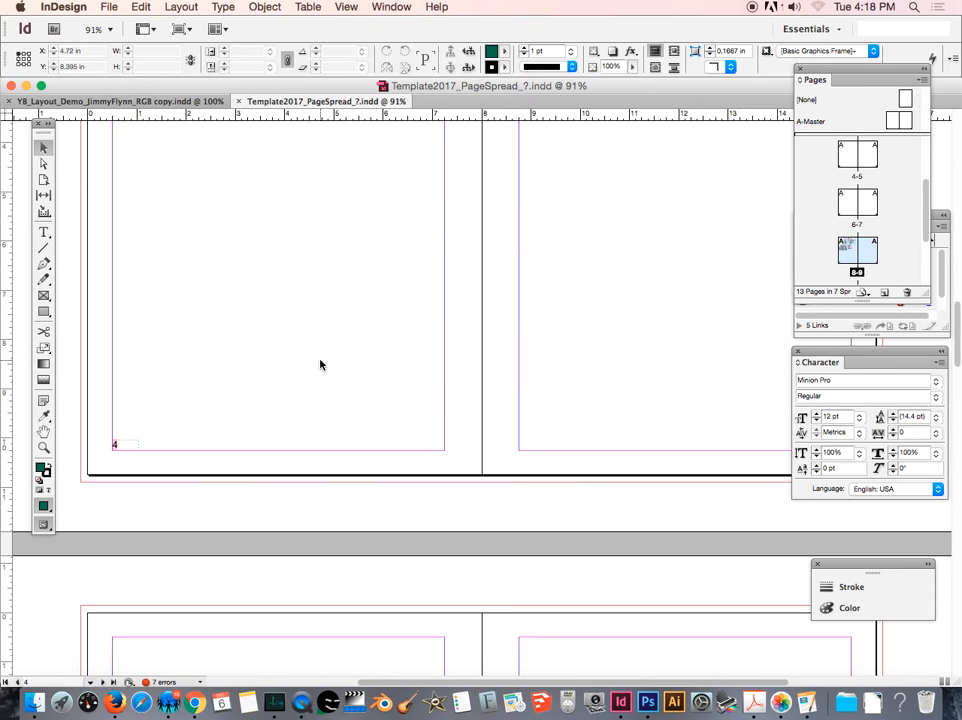
{"action": "scroll", "coordinate": [310, 363], "scroll_direction": "down", "scroll_amount": 15}
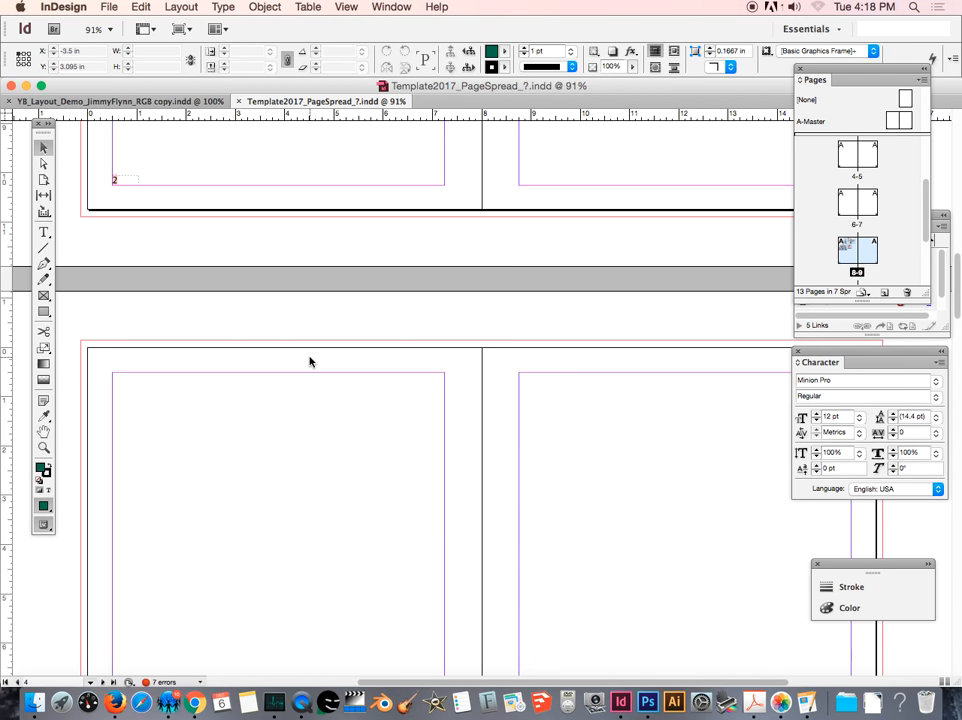
{"action": "scroll", "coordinate": [308, 362], "scroll_direction": "up", "scroll_amount": 15}
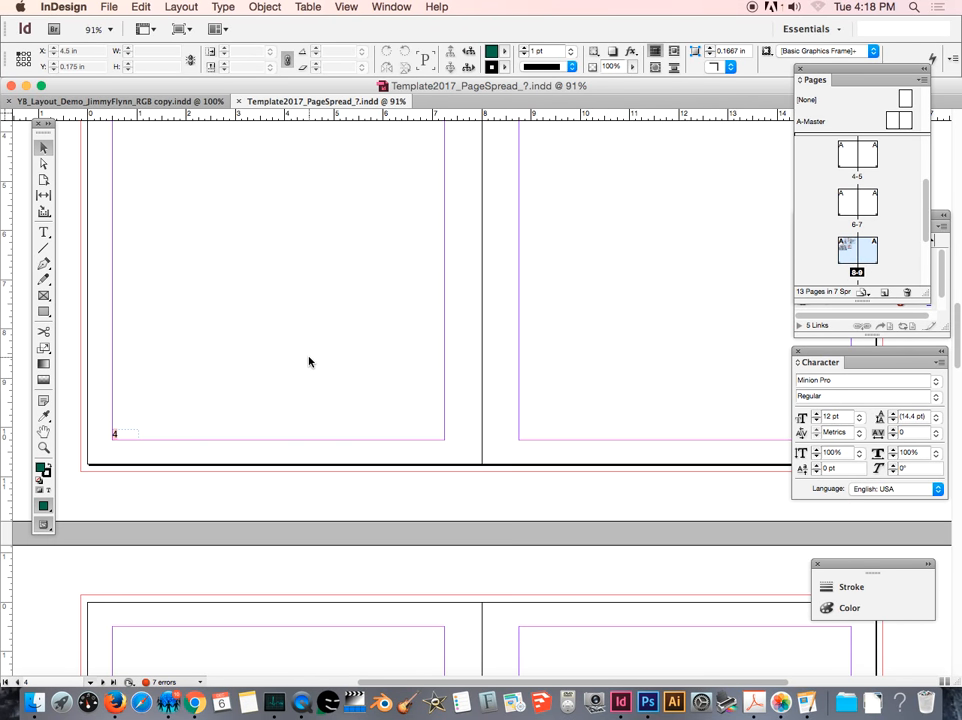
{"action": "scroll", "coordinate": [308, 362], "scroll_direction": "down", "scroll_amount": 15}
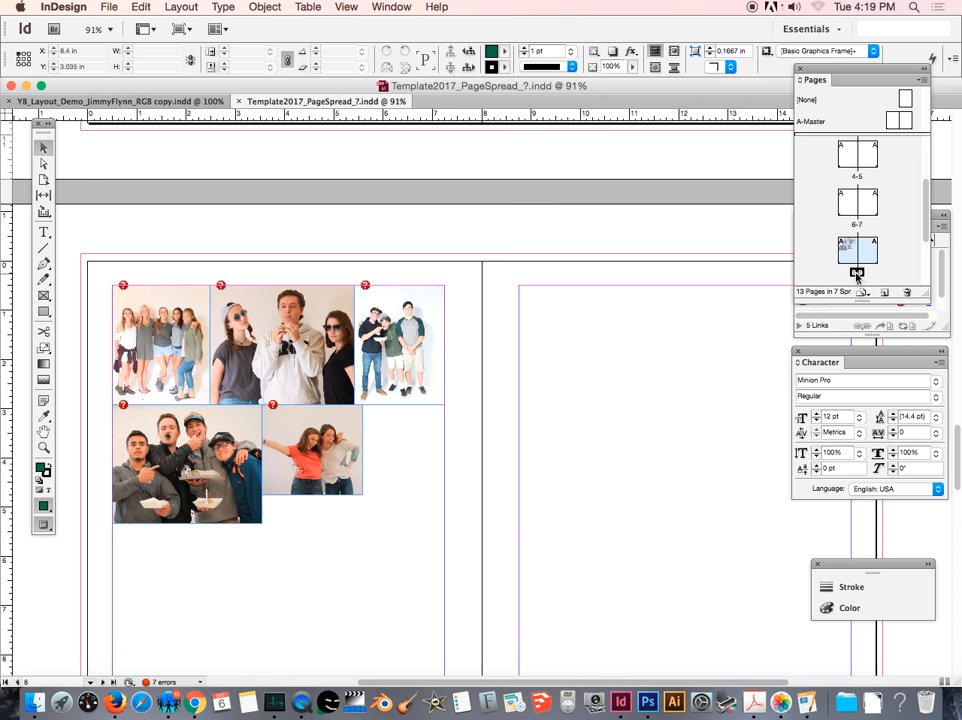
{"action": "scroll", "coordinate": [855, 265], "scroll_direction": "down", "scroll_amount": 3}
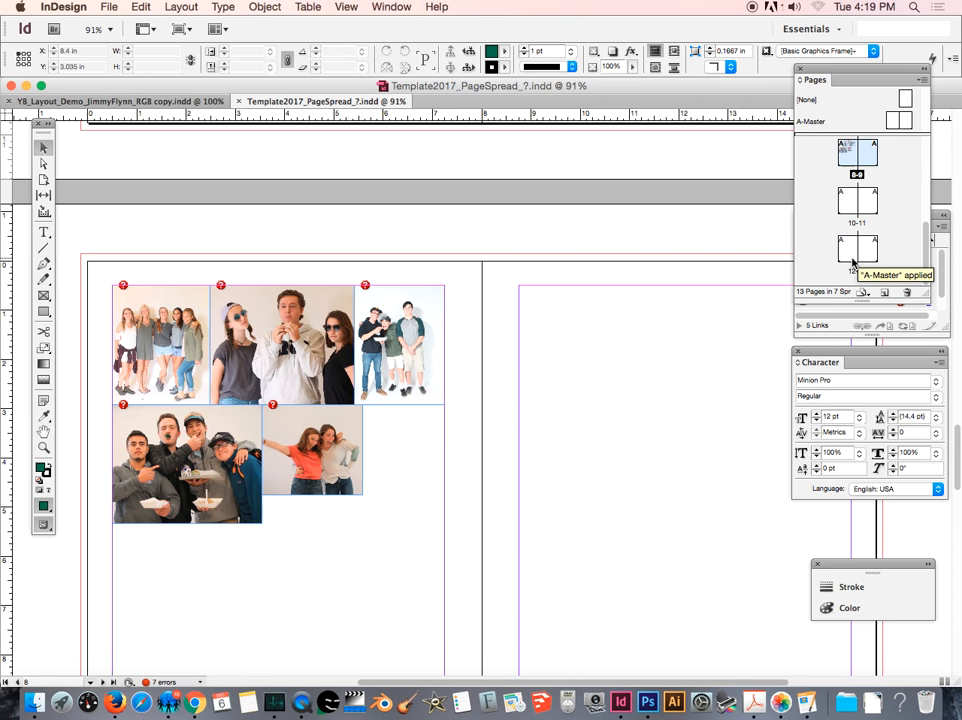
{"action": "scroll", "coordinate": [862, 270], "scroll_direction": "up", "scroll_amount": 5}
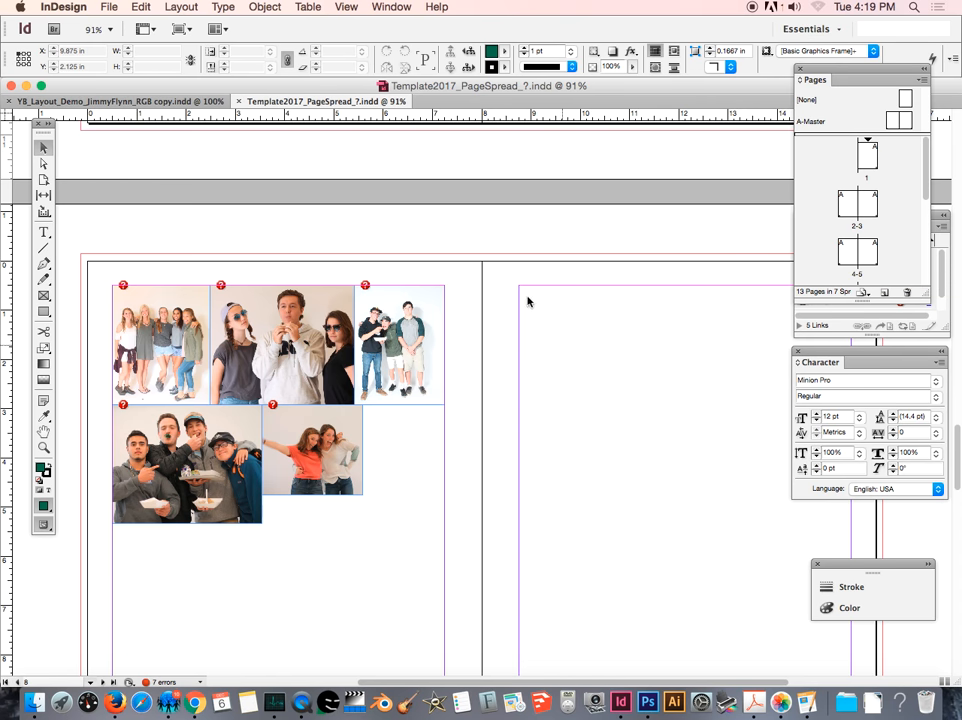
Show the entire pasteboard and review the template's spreads at the reduced size.
{"action": "left_click", "coordinate": [347, 7]}
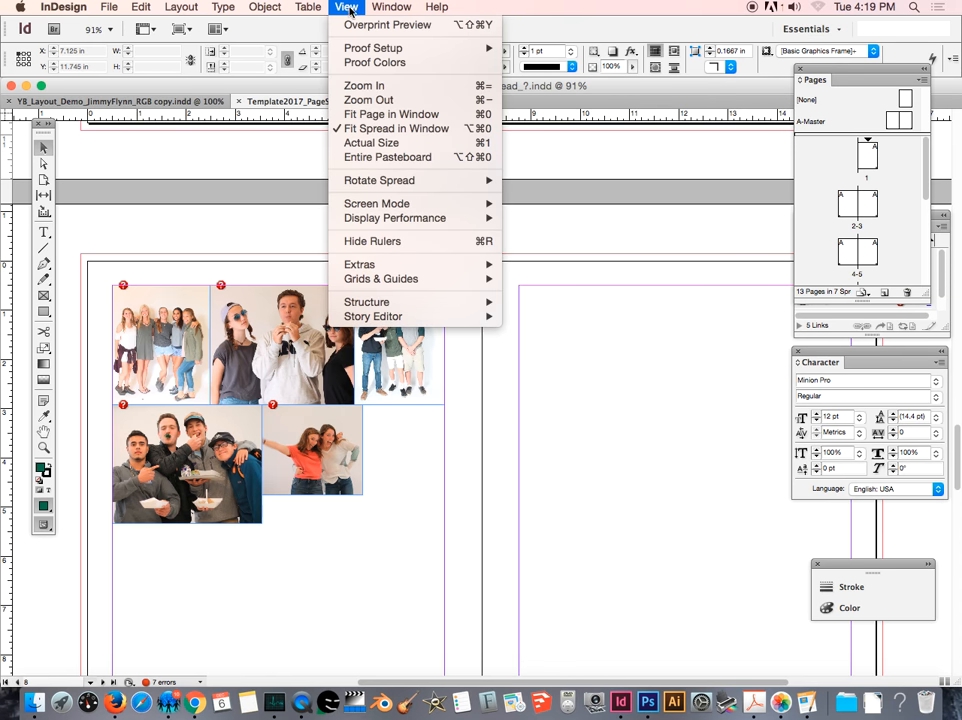
{"action": "left_click", "coordinate": [376, 157]}
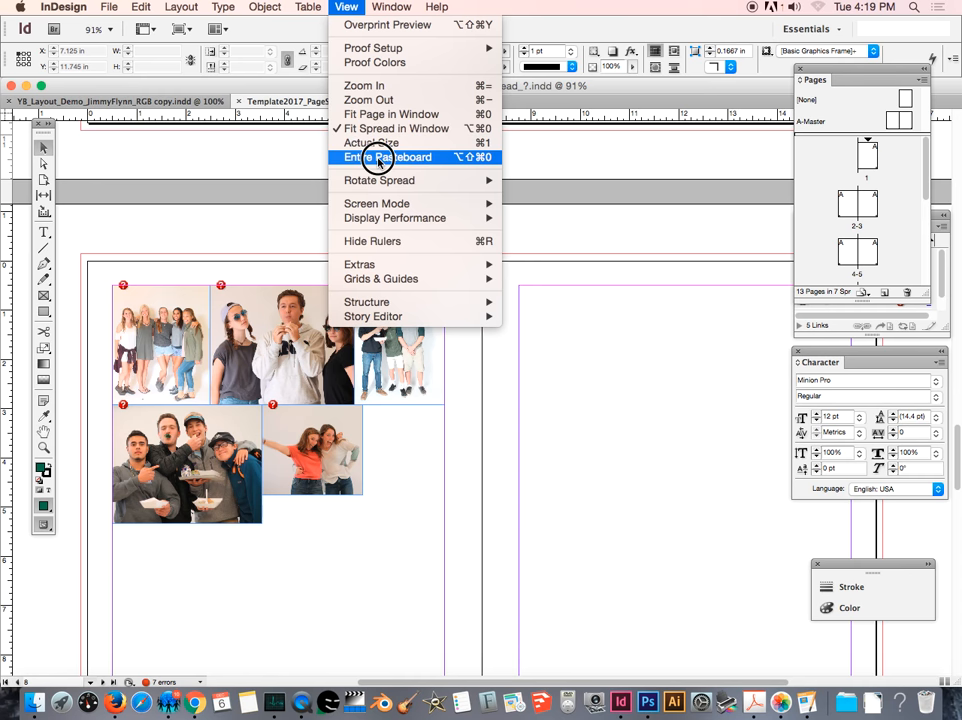
{"action": "scroll", "coordinate": [515, 318], "scroll_direction": "up", "scroll_amount": 10}
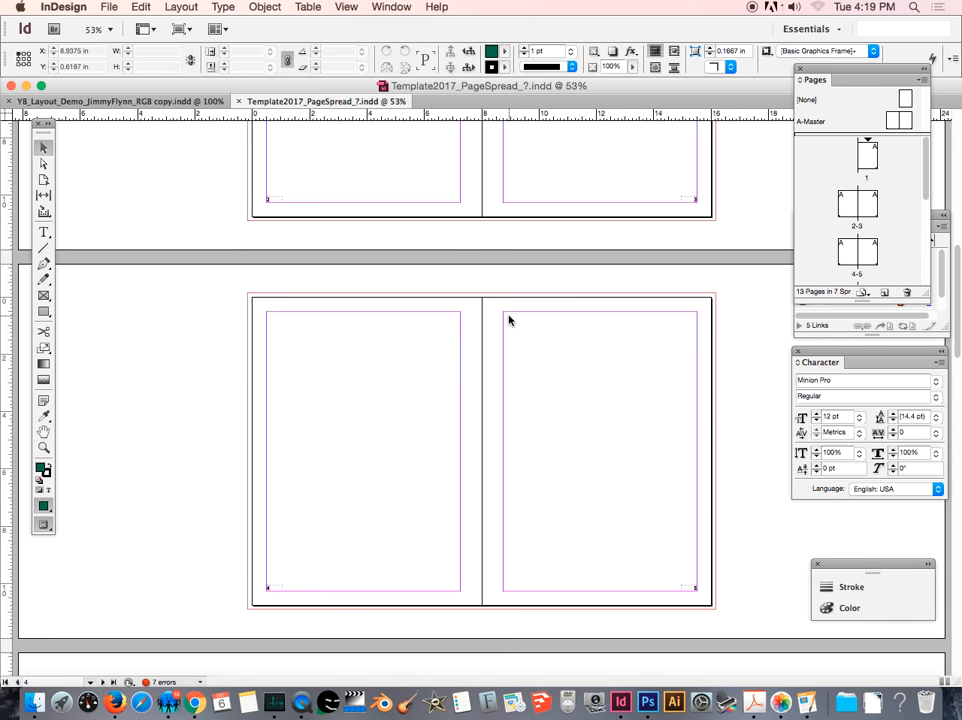
{"action": "scroll", "coordinate": [504, 319], "scroll_direction": "down", "scroll_amount": 12}
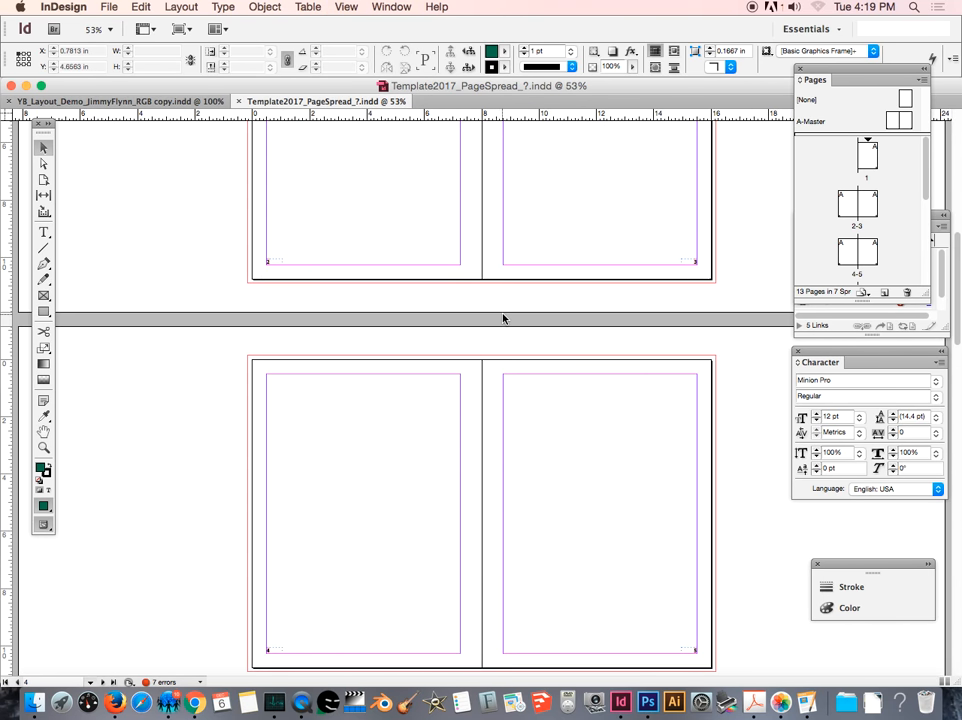
{"action": "scroll", "coordinate": [503, 318], "scroll_direction": "up", "scroll_amount": 3}
{"action": "scroll", "coordinate": [503, 318], "scroll_direction": "down", "scroll_amount": 15}
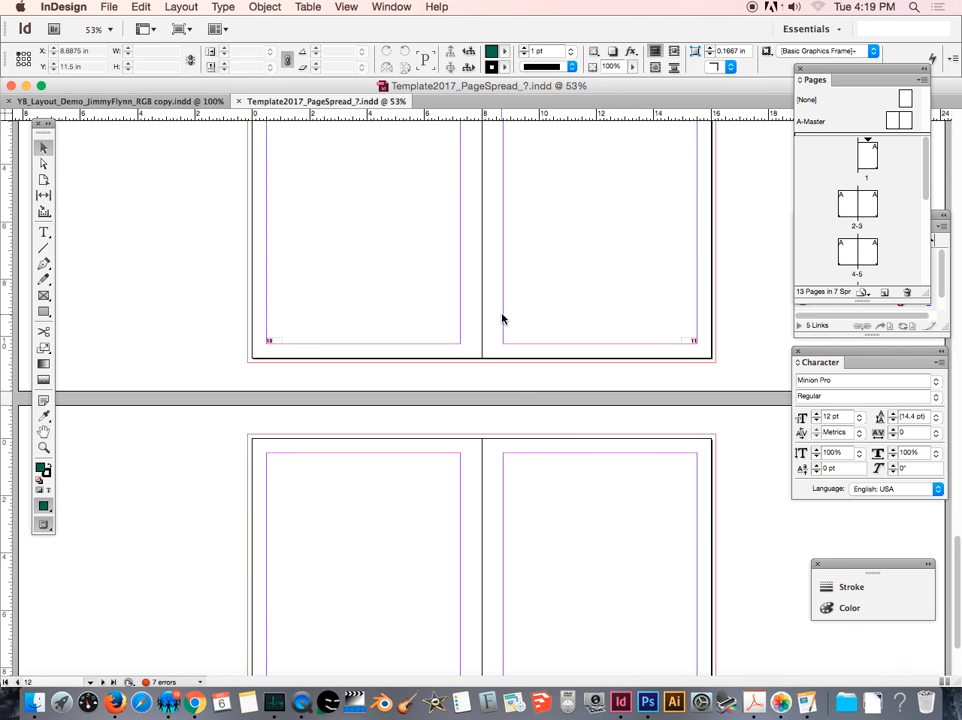
{"action": "scroll", "coordinate": [501, 318], "scroll_direction": "up", "scroll_amount": 10}
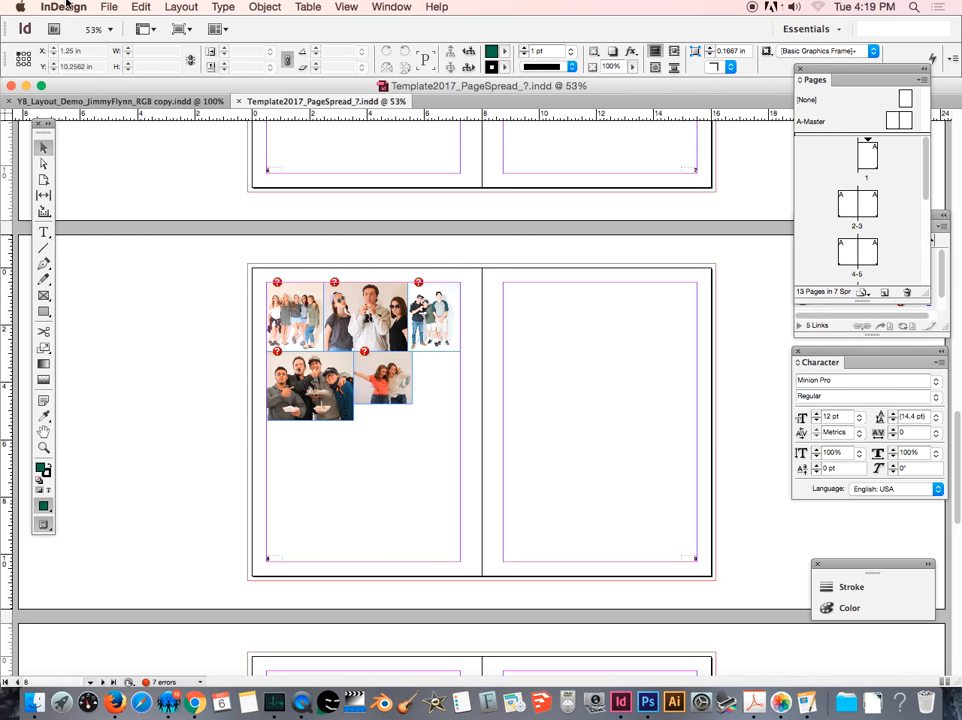
Open Template2017_PageSpread.indd from the TEMPLATES folder, accepting the substituted font.
{"action": "left_click", "coordinate": [107, 7]}
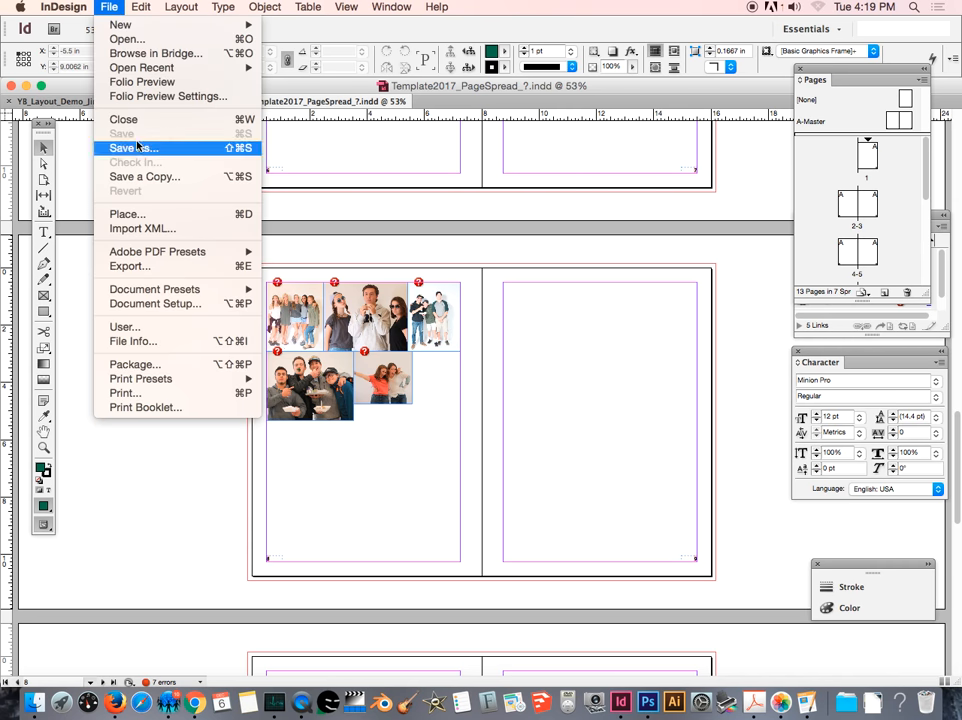
{"action": "left_click", "coordinate": [131, 38]}
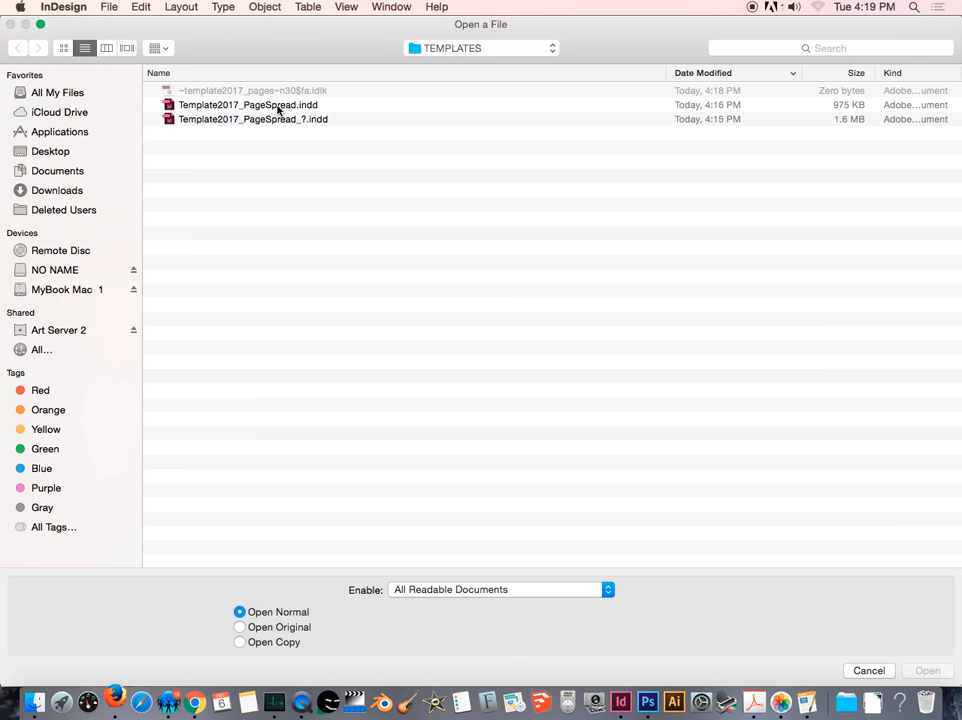
{"action": "left_click", "coordinate": [272, 107]}
{"action": "double_click", "coordinate": [272, 107]}
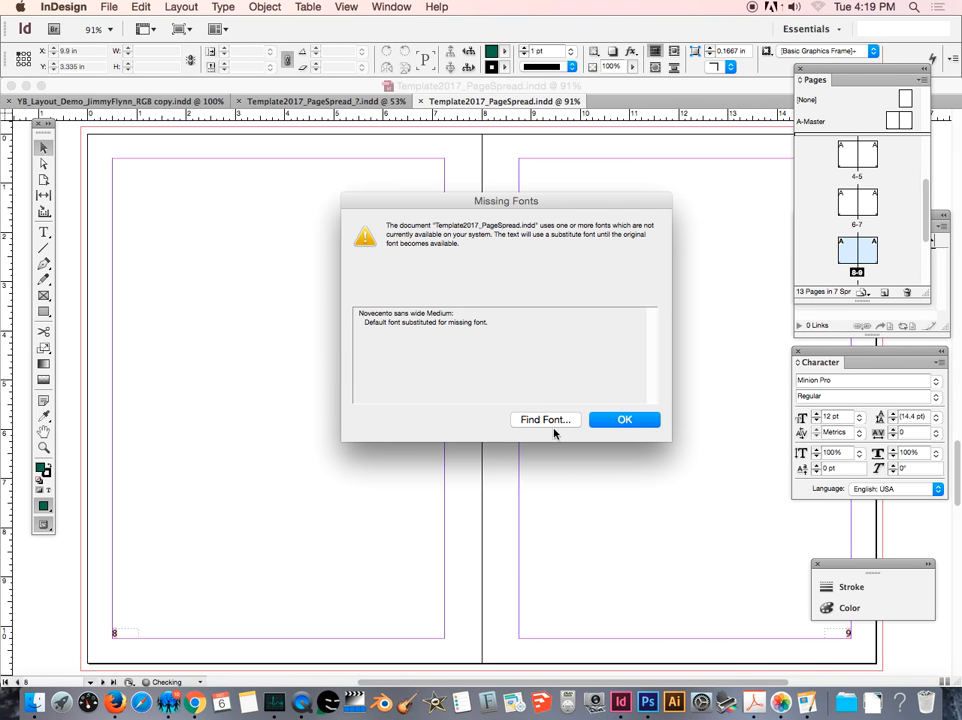
{"action": "left_click", "coordinate": [622, 421]}
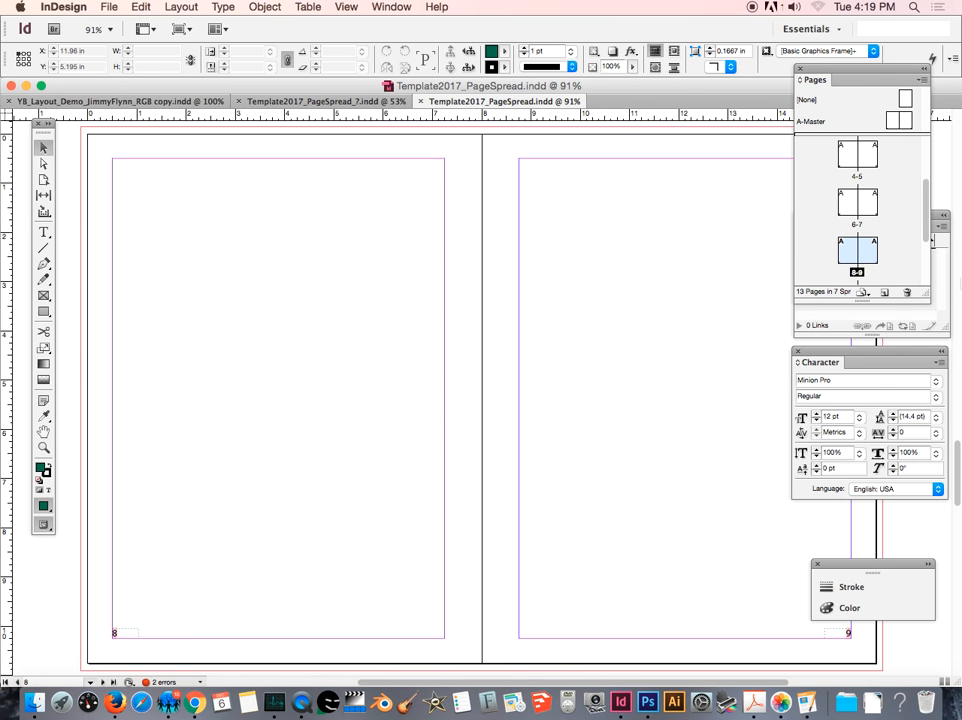
{"action": "mouse_move", "coordinate": [929, 236]}
{"action": "left_mouse_down"}
{"action": "mouse_move", "coordinate": [928, 283]}
{"action": "mouse_move", "coordinate": [936, 174]}
{"action": "mouse_move", "coordinate": [939, 220]}
{"action": "left_mouse_up"}
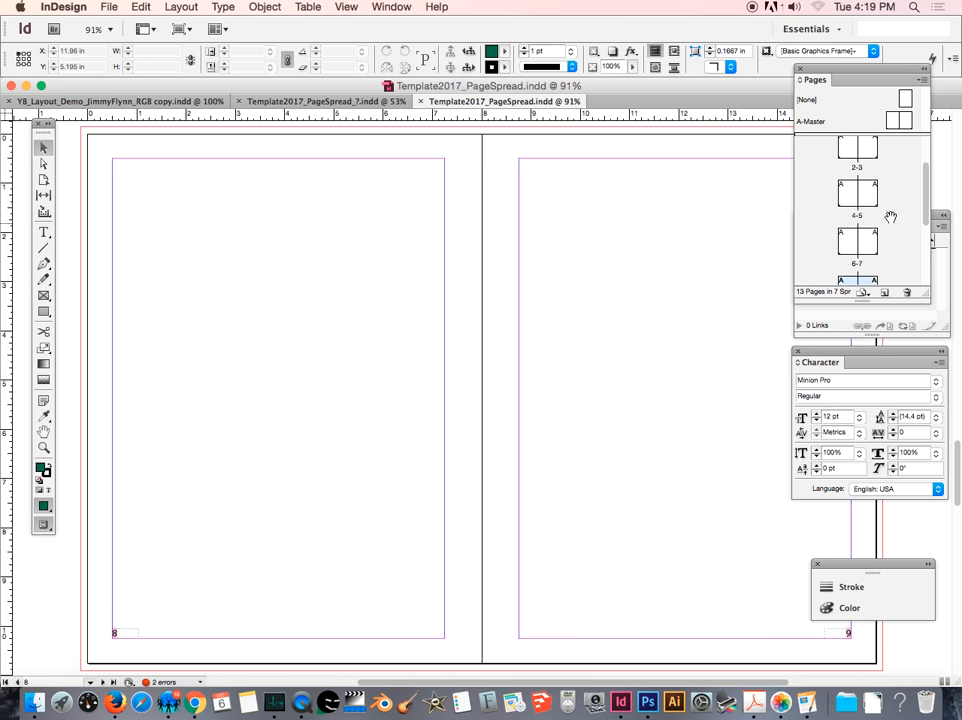
{"action": "mouse_move", "coordinate": [828, 174]}
{"action": "left_mouse_down"}
{"action": "mouse_move", "coordinate": [850, 187]}
{"action": "mouse_move", "coordinate": [841, 170]}
{"action": "left_mouse_up"}
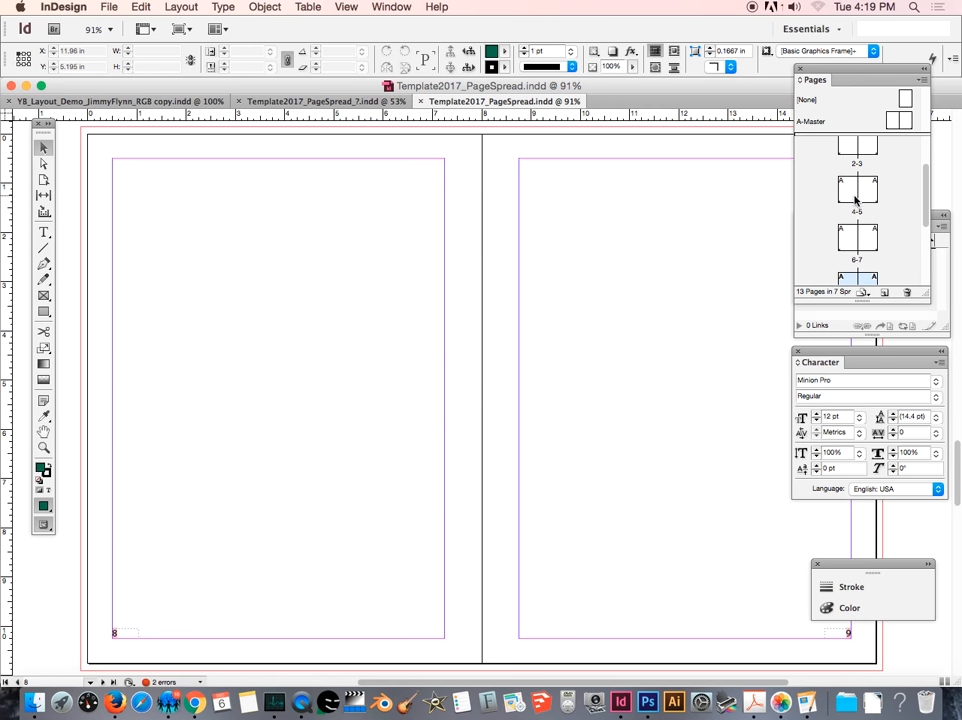
{"action": "left_click", "coordinate": [852, 193]}
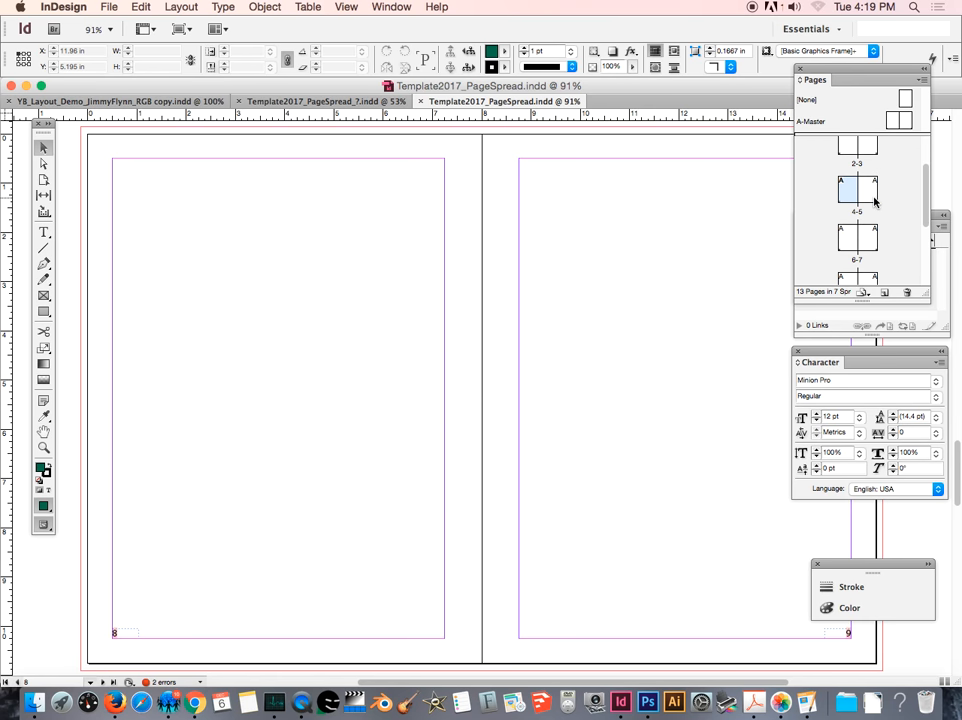
{"action": "double_click", "coordinate": [874, 237]}
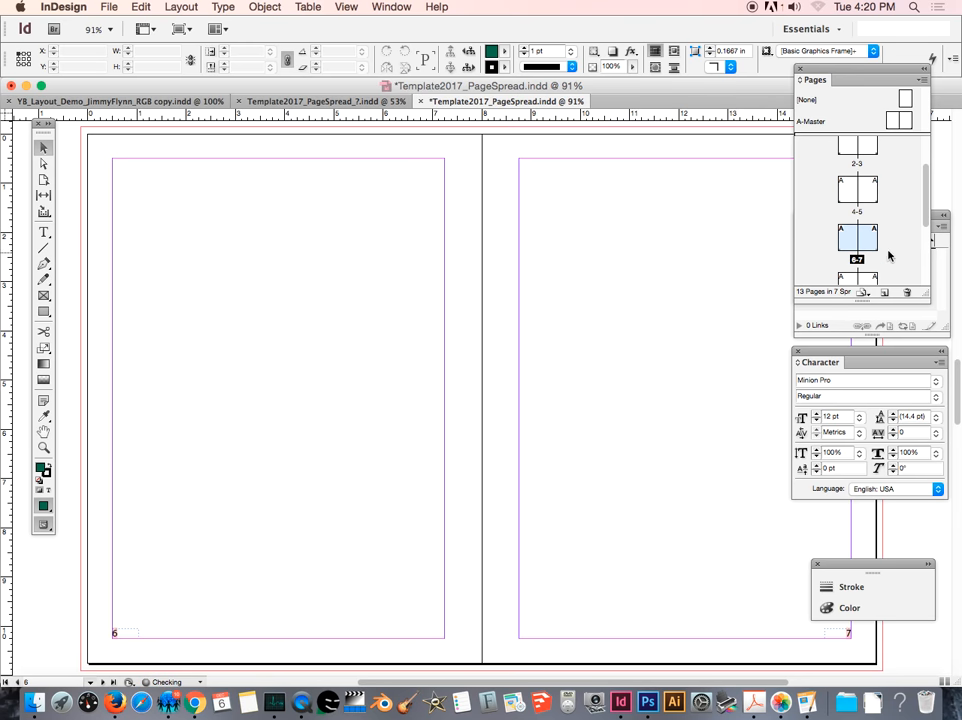
{"action": "left_click", "coordinate": [852, 190]}
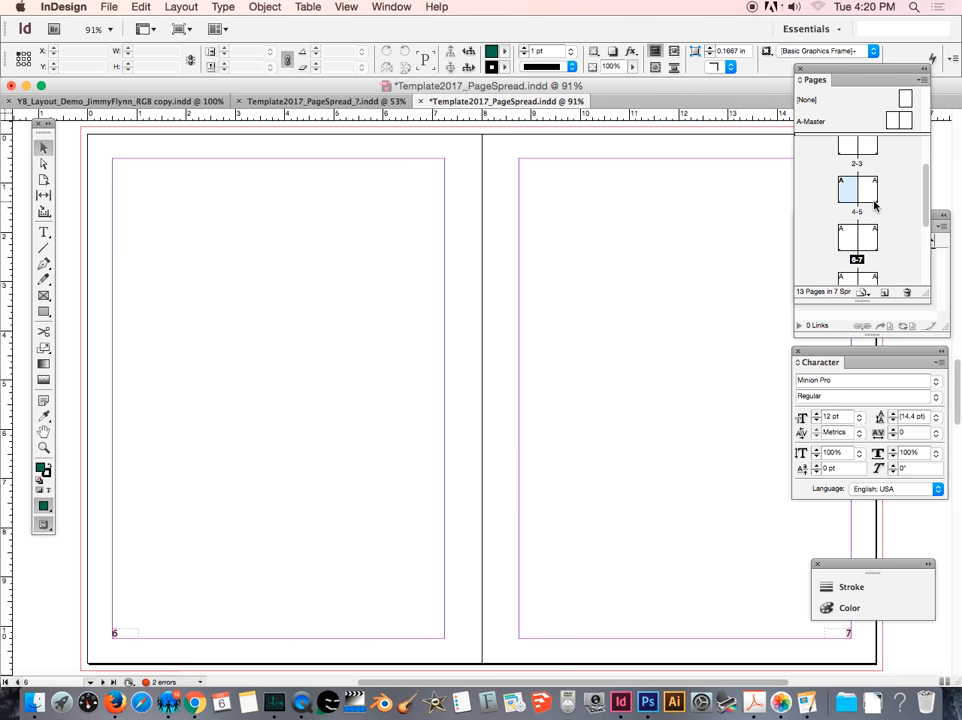
{"action": "left_click", "coordinate": [866, 243], "text": "shift"}
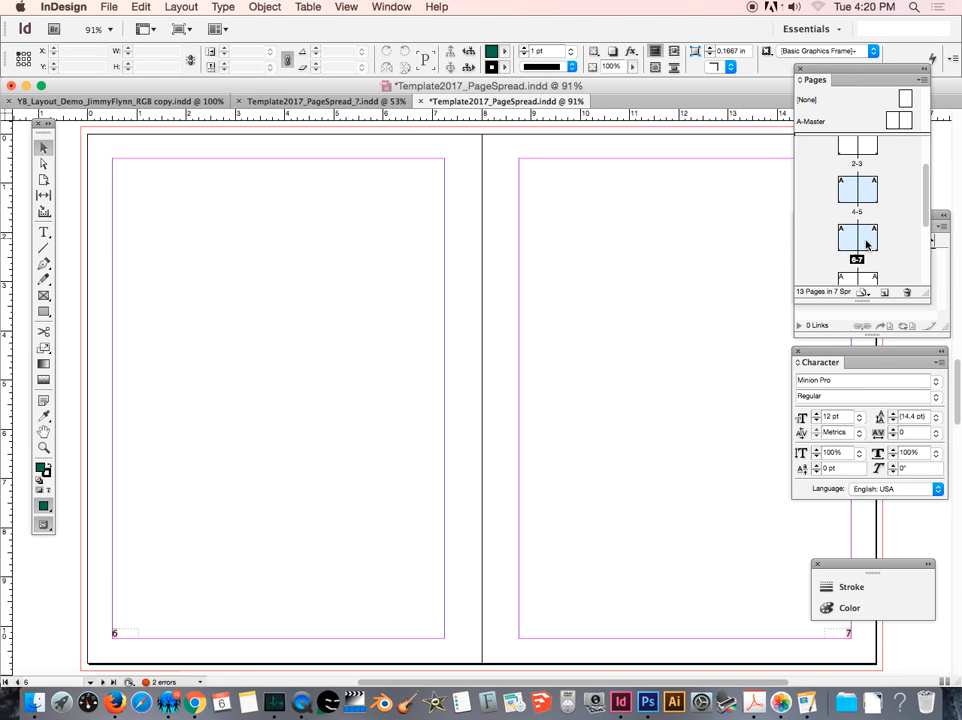
{"action": "scroll", "coordinate": [866, 243], "scroll_direction": "down", "scroll_amount": 3}
{"action": "left_click", "coordinate": [852, 153]}
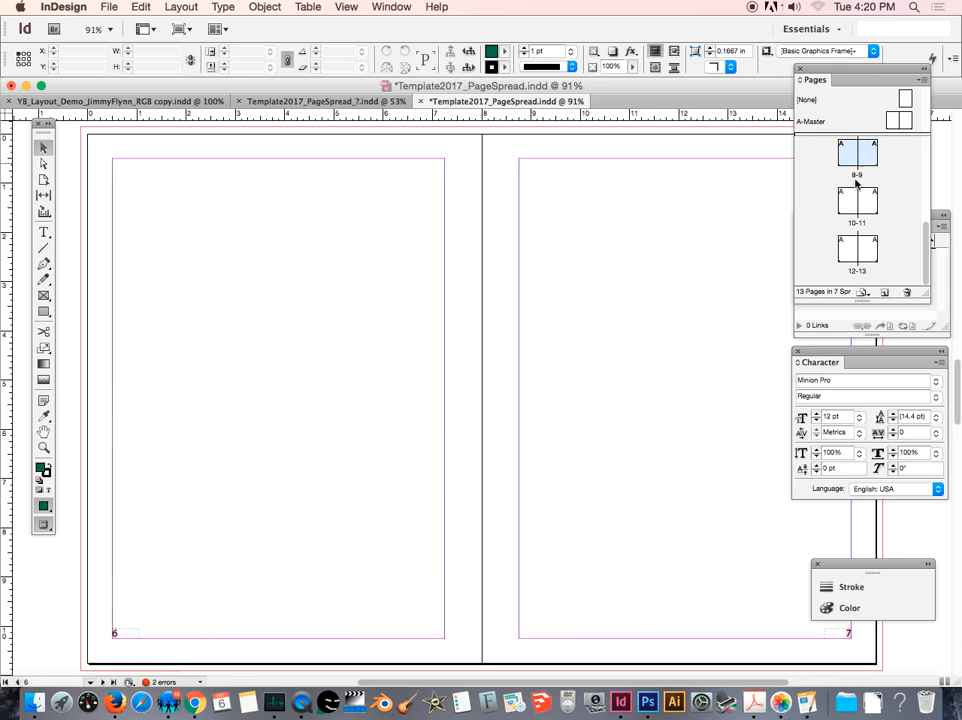
Delete pages 4 through 13 from the template, keeping page 1 and the 2-3 spread.
{"action": "scroll", "coordinate": [876, 253], "scroll_direction": "up", "scroll_amount": 3}
{"action": "double_click", "coordinate": [878, 258]}
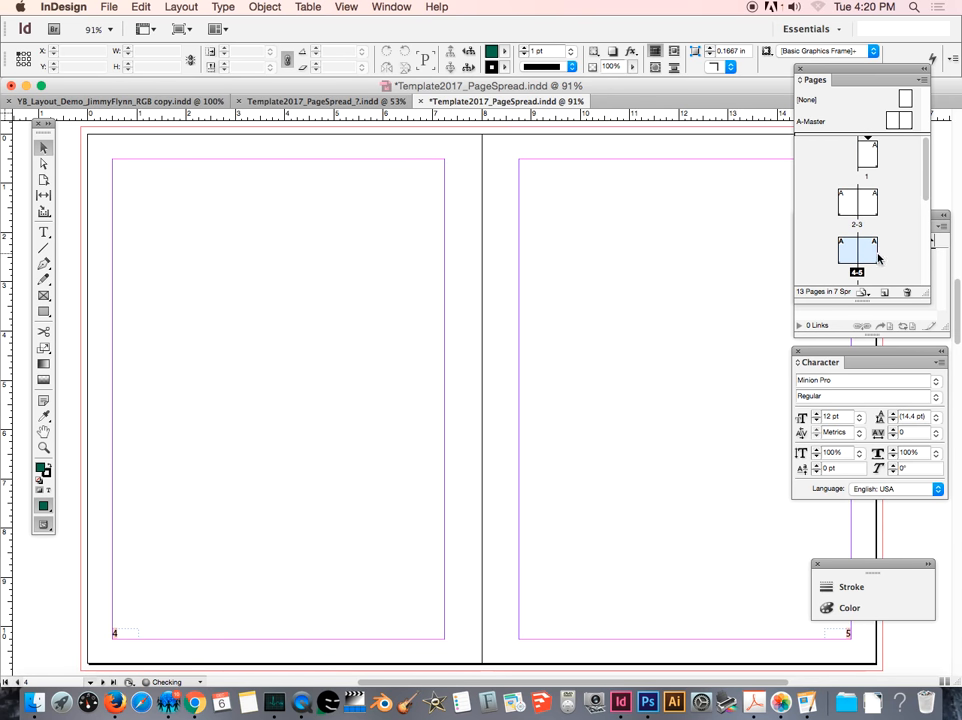
{"action": "scroll", "coordinate": [880, 258], "scroll_direction": "down", "scroll_amount": 3}
{"action": "scroll", "coordinate": [880, 258], "scroll_direction": "up", "scroll_amount": 2}
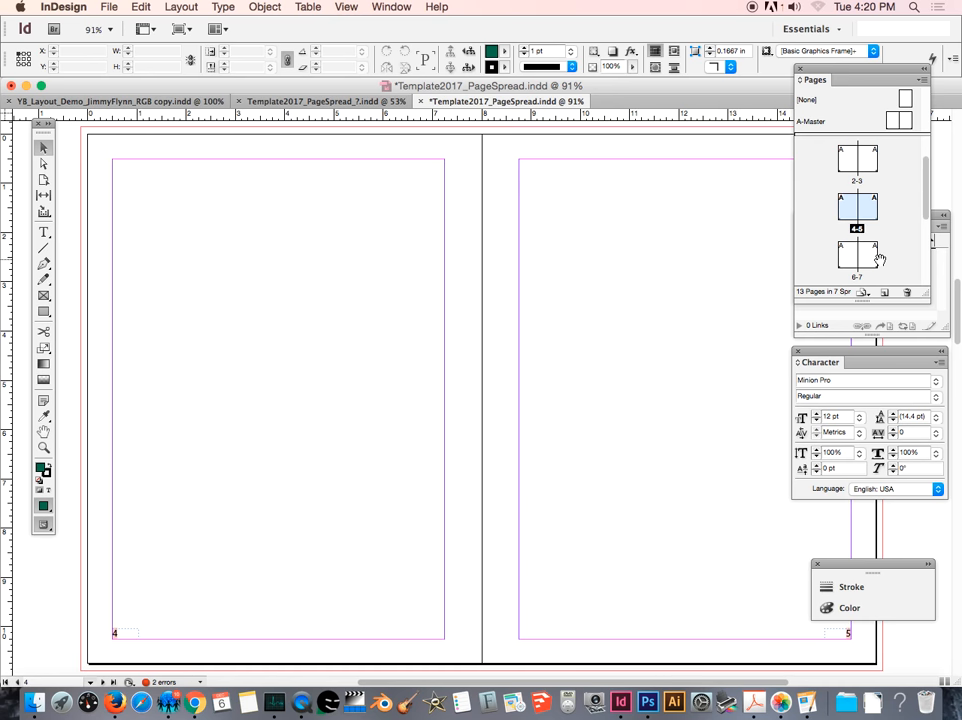
{"action": "left_click", "coordinate": [850, 252], "text": "shift"}
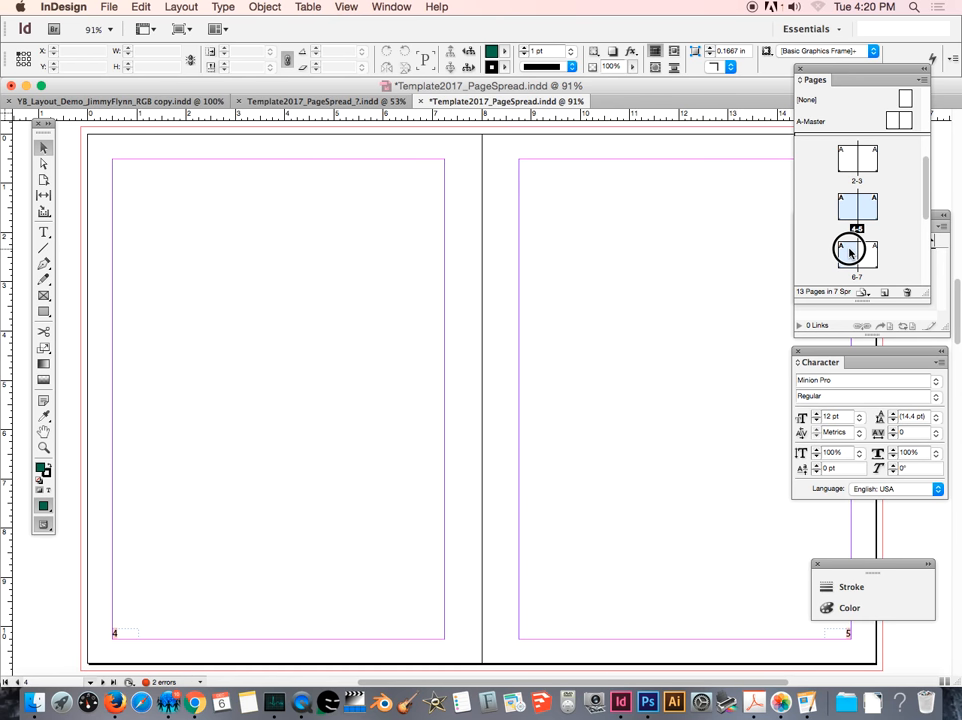
{"action": "left_click", "coordinate": [867, 261], "text": "shift"}
{"action": "scroll", "coordinate": [883, 246], "scroll_direction": "down", "scroll_amount": 4}
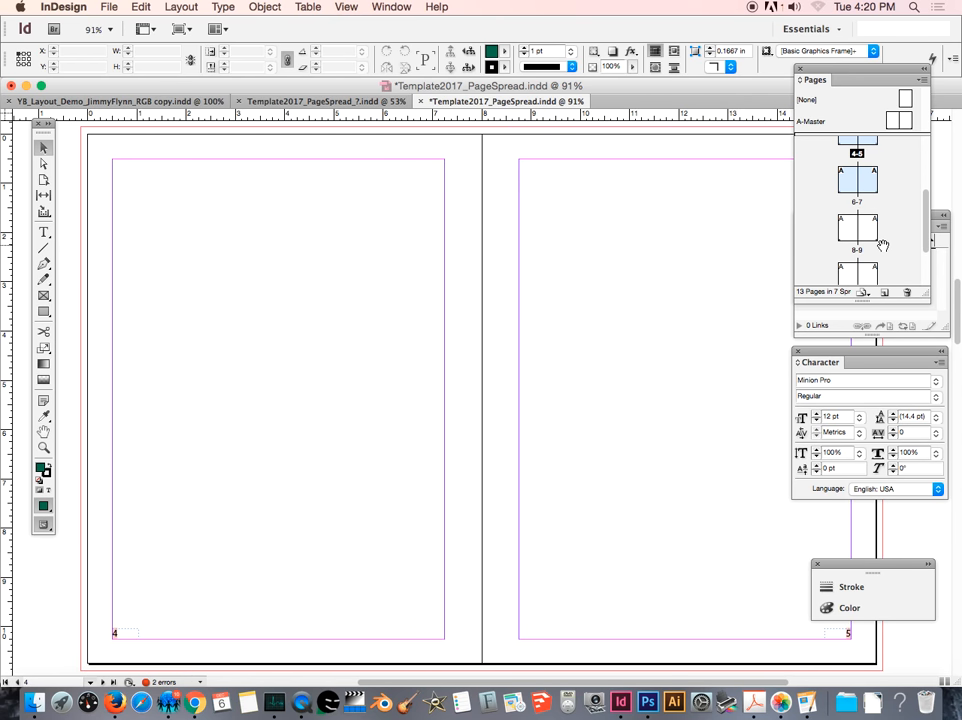
{"action": "scroll", "coordinate": [883, 246], "scroll_direction": "up", "scroll_amount": 4}
{"action": "scroll", "coordinate": [883, 246], "scroll_direction": "down", "scroll_amount": 3}
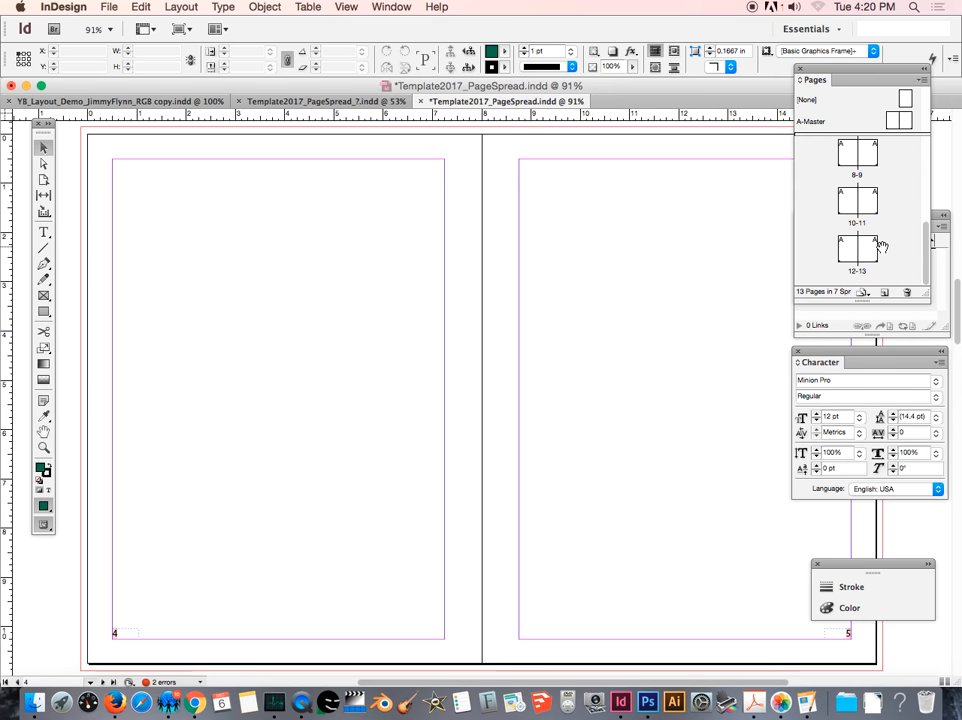
{"action": "left_click", "coordinate": [855, 152], "text": "shift"}
{"action": "left_click", "coordinate": [844, 206], "text": "shift"}
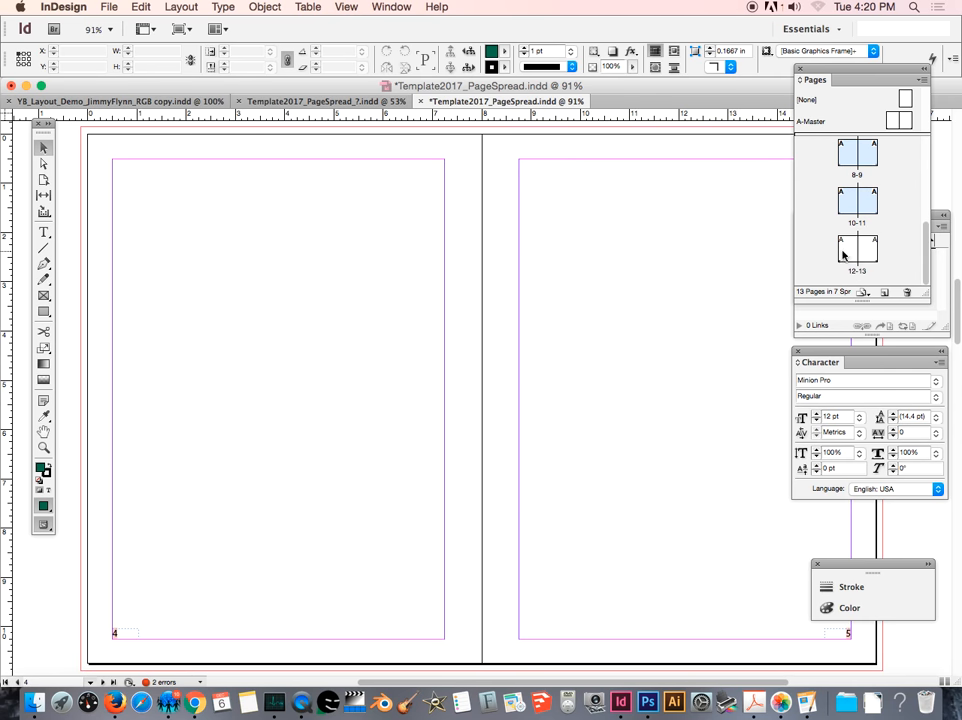
{"action": "left_click", "coordinate": [844, 250], "text": "shift"}
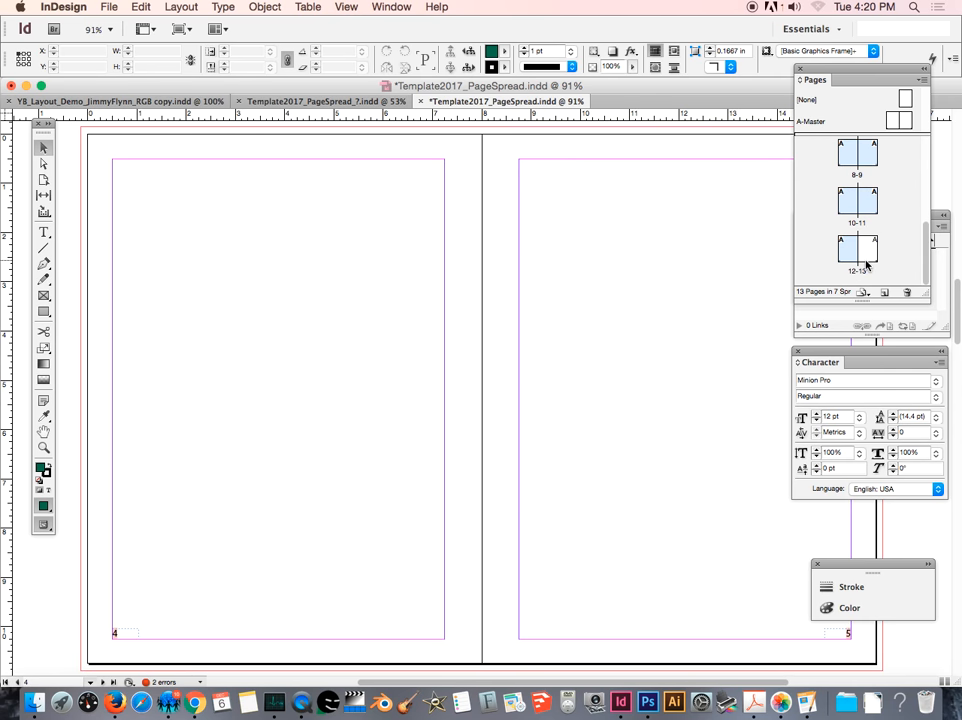
{"action": "left_click", "coordinate": [907, 292]}
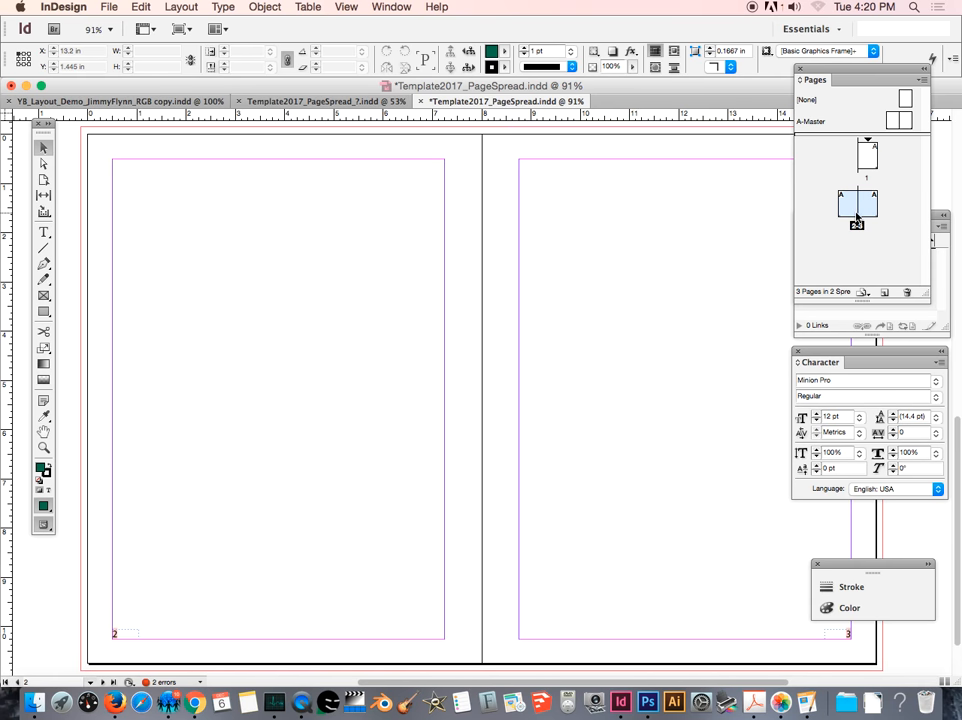
Look over the remaining single page 1 and the facing-page spread 2-3, including their margins and bleed guides.
{"action": "left_click", "coordinate": [924, 79]}
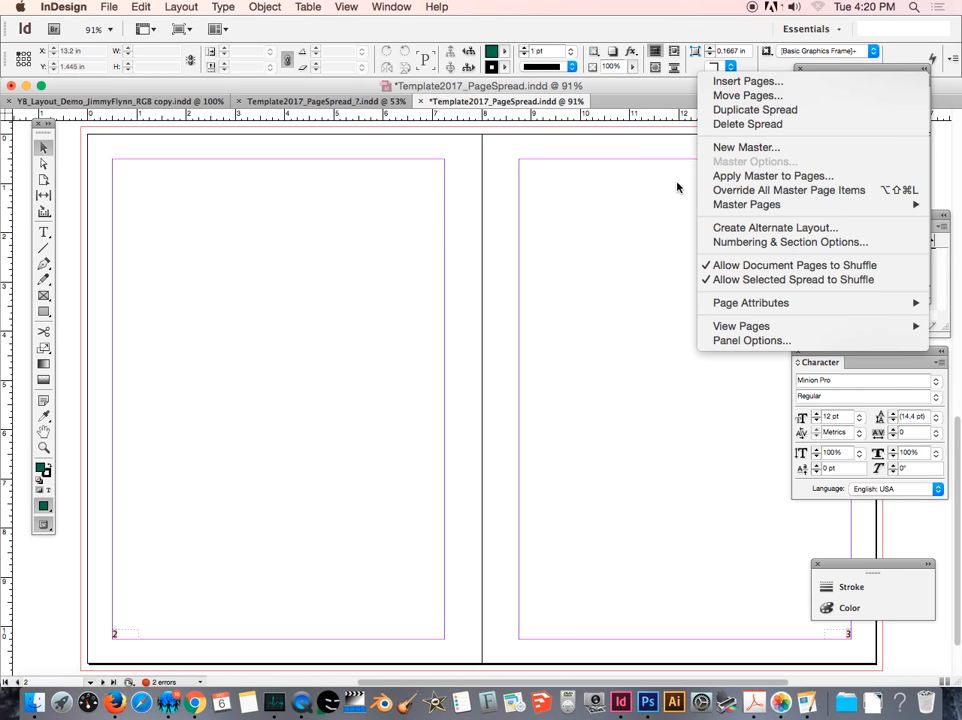
{"action": "left_click", "coordinate": [633, 196]}
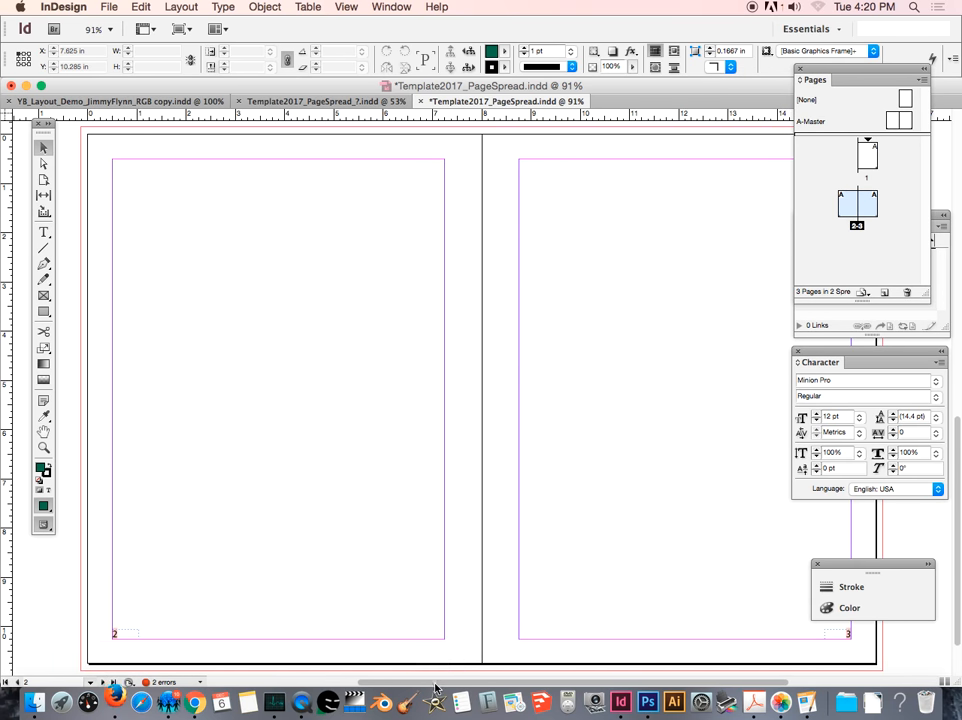
{"action": "left_click_drag", "start_coordinate": [435, 687], "coordinate": [457, 683]}
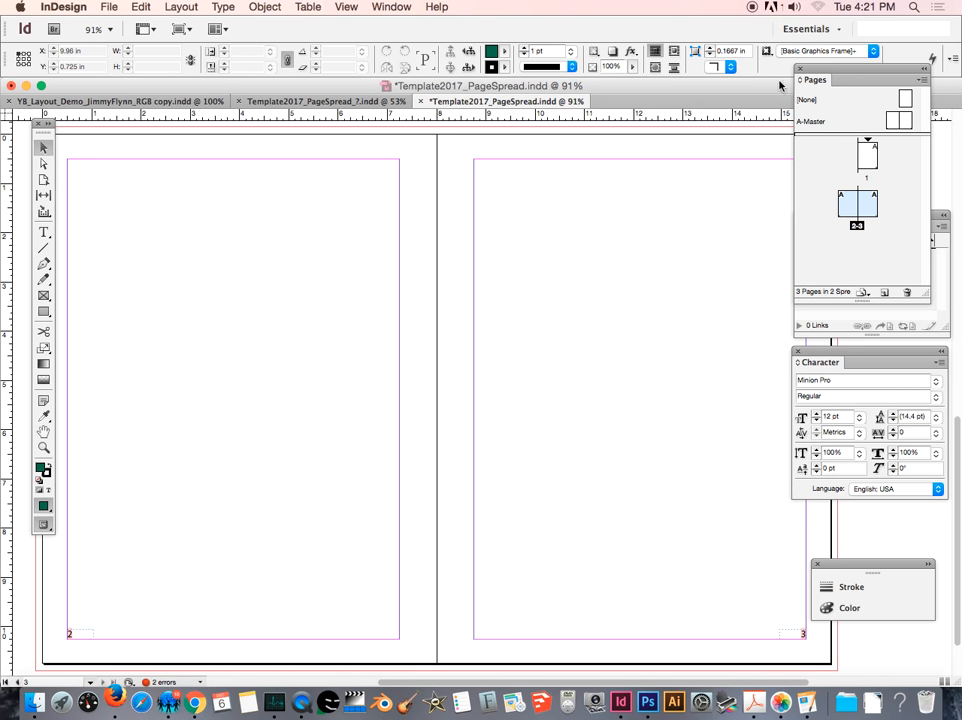
{"action": "mouse_move", "coordinate": [659, 103]}
{"action": "left_mouse_down"}
{"action": "mouse_move", "coordinate": [694, 95]}
{"action": "mouse_move", "coordinate": [664, 97]}
{"action": "mouse_move", "coordinate": [674, 94]}
{"action": "left_mouse_up"}
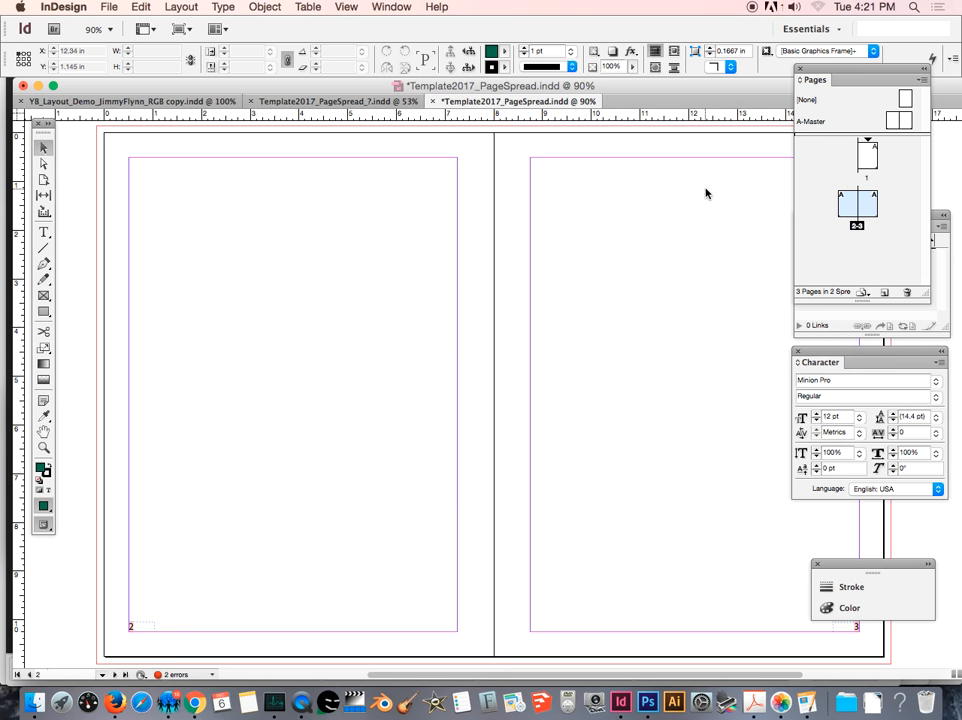
{"action": "left_click_drag", "start_coordinate": [652, 104], "coordinate": [634, 101]}
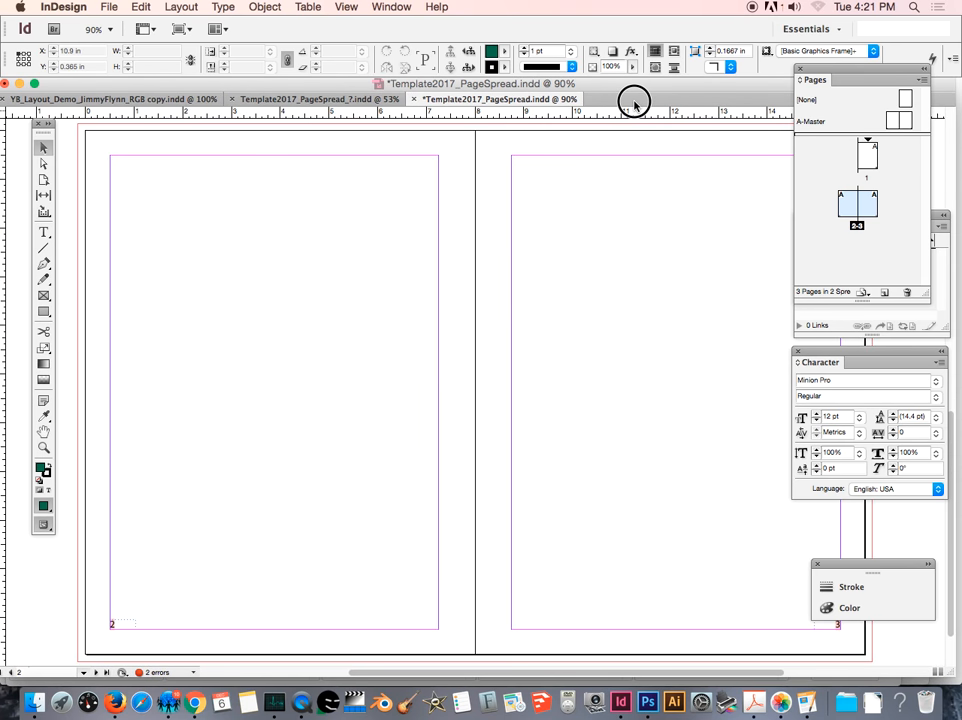
{"action": "scroll", "coordinate": [670, 318], "scroll_direction": "up", "scroll_amount": 15}
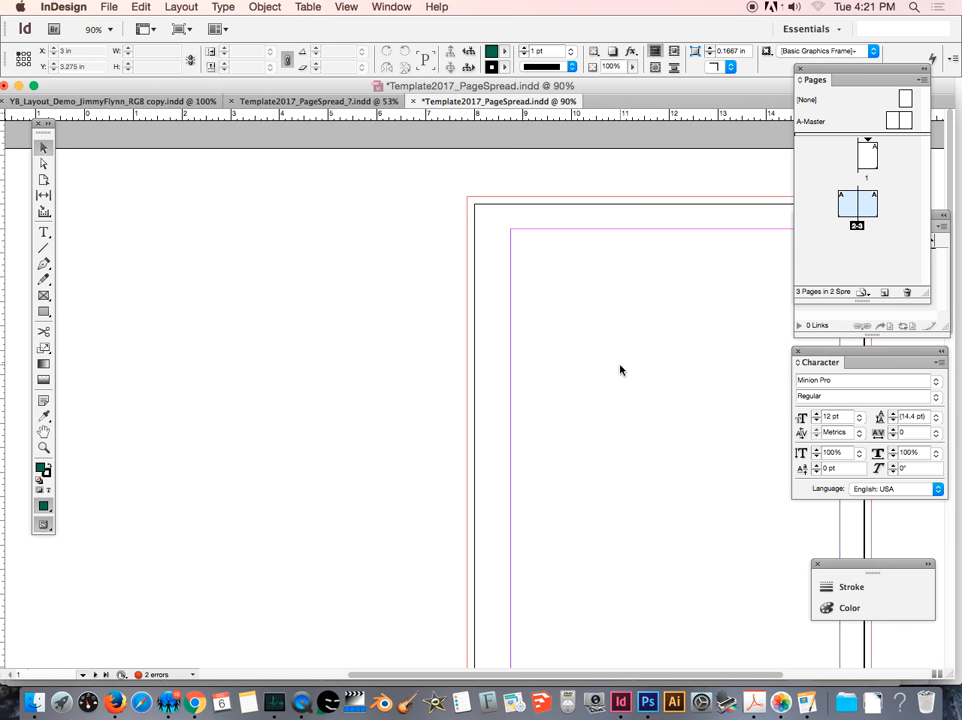
{"action": "scroll", "coordinate": [600, 370], "scroll_direction": "down", "scroll_amount": 15}
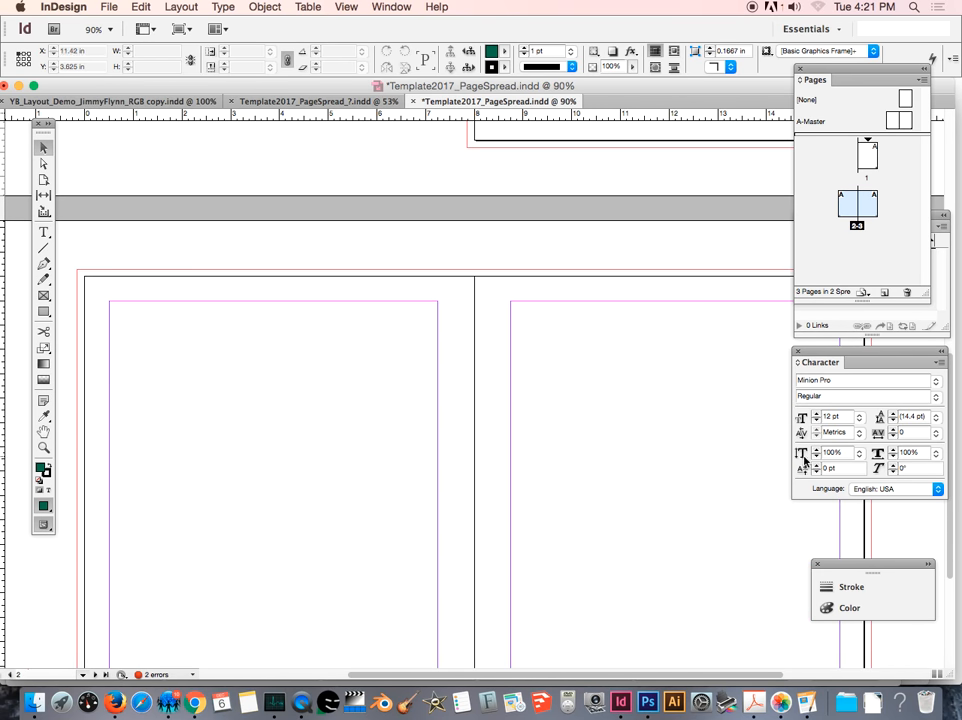
{"action": "scroll", "coordinate": [535, 266], "scroll_direction": "up", "scroll_amount": 5}
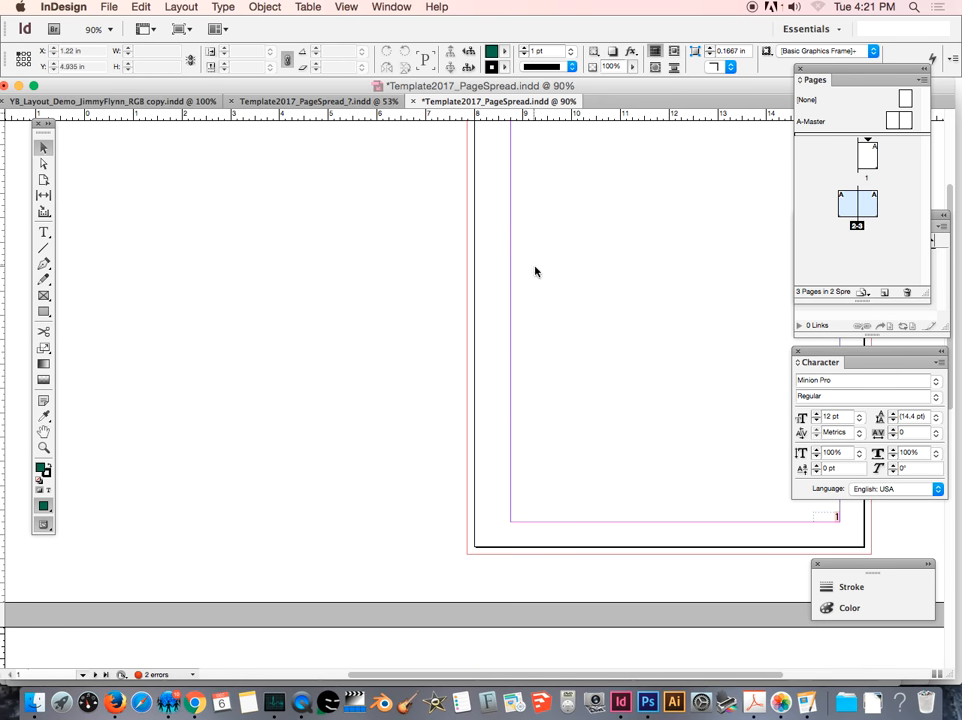
{"action": "scroll", "coordinate": [588, 326], "scroll_direction": "down", "scroll_amount": 10}
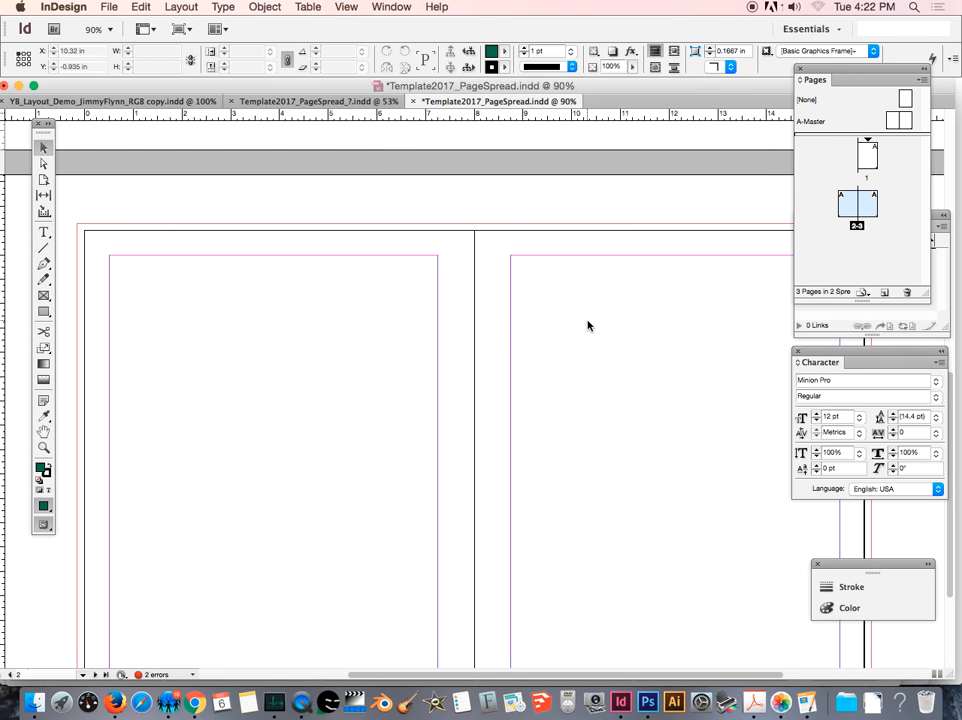
{"action": "scroll", "coordinate": [588, 326], "scroll_direction": "up", "scroll_amount": 3}
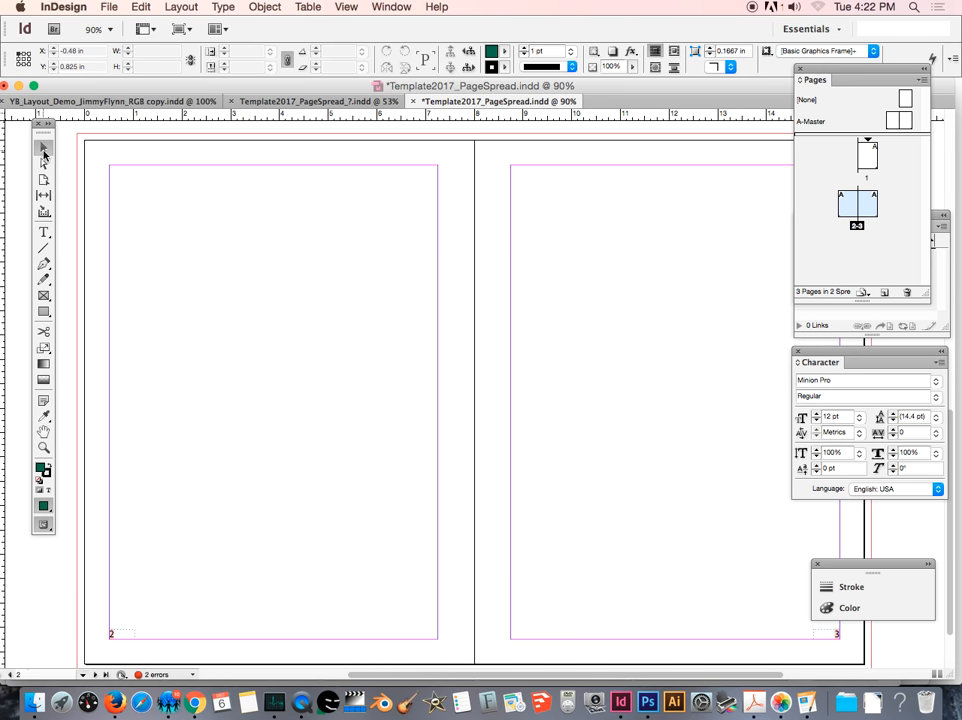
Draw a rectangle about 16.47 in wide and 10.16 in high across spread 2-3, starting at the upper-left bleed corner.
{"action": "left_click", "coordinate": [45, 316]}
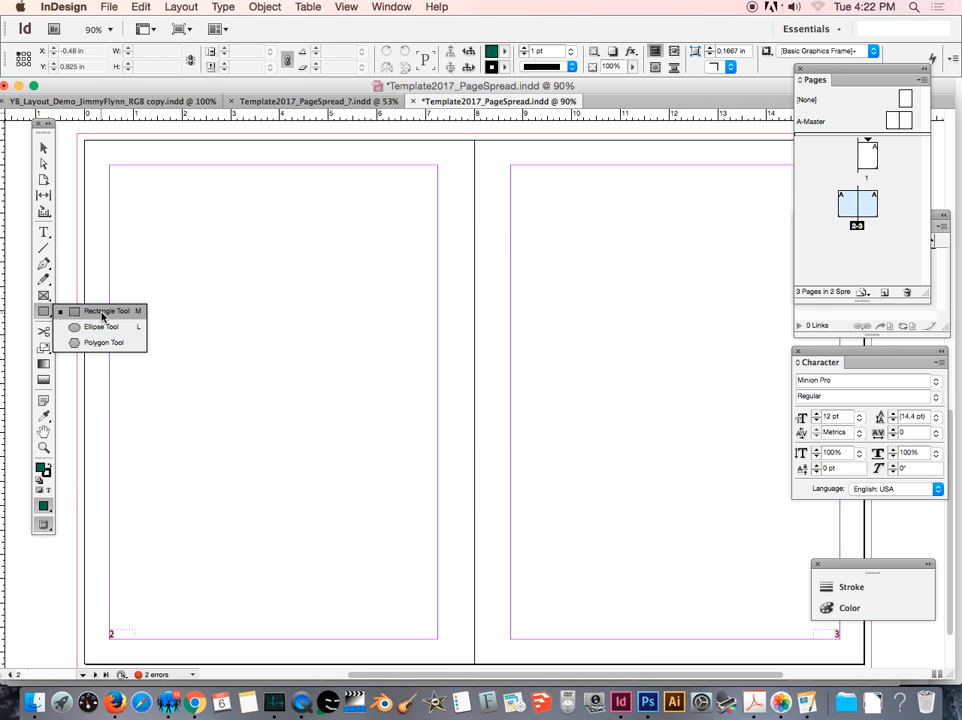
{"action": "left_click", "coordinate": [101, 314]}
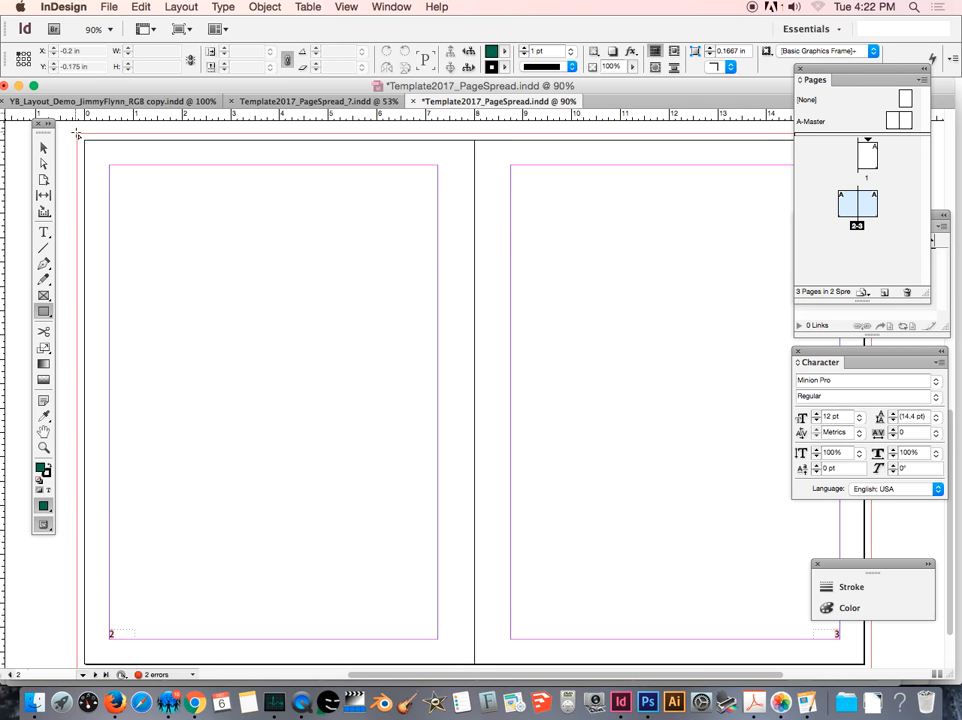
{"action": "left_click_drag", "start_coordinate": [77, 133], "coordinate": [878, 628]}
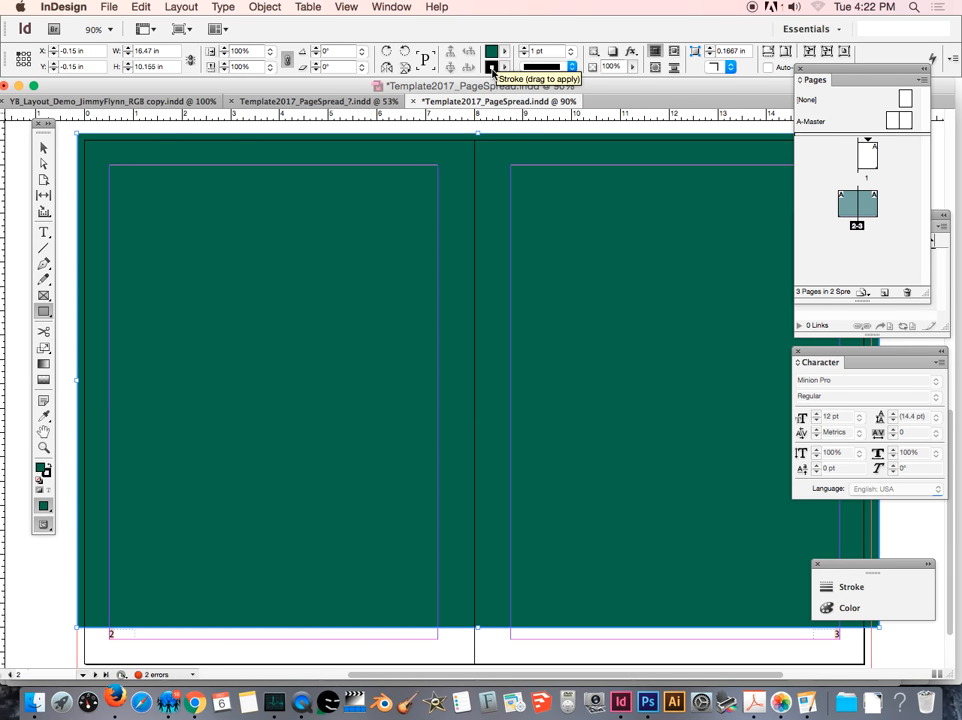
Set the rectangle's stroke to the Solid style with a 0 pt weight.
{"action": "left_click", "coordinate": [571, 67]}
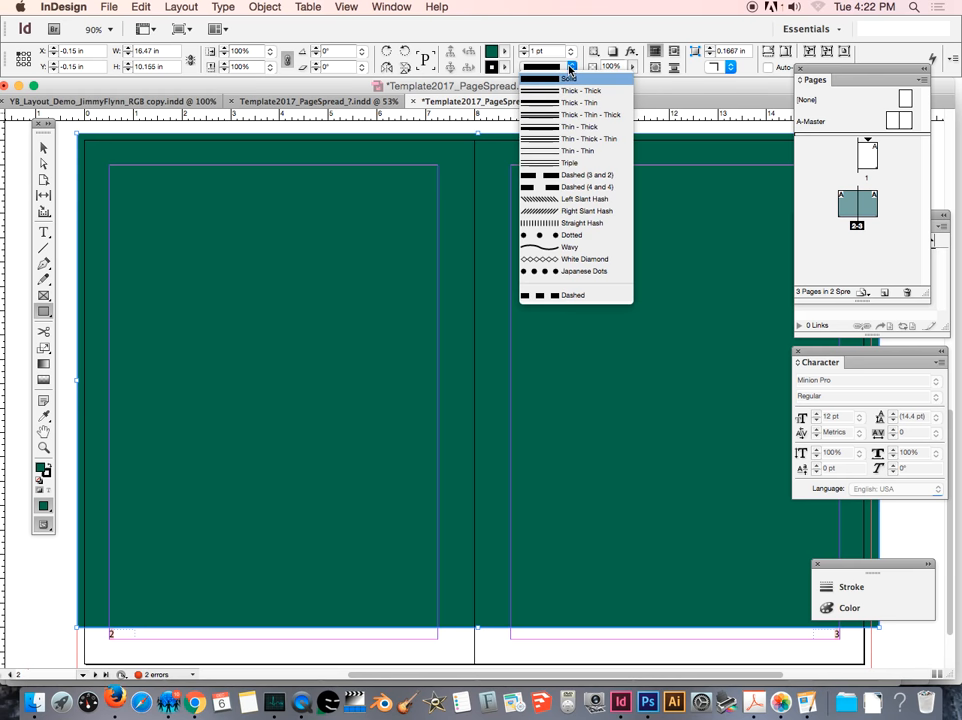
{"action": "left_click", "coordinate": [561, 80]}
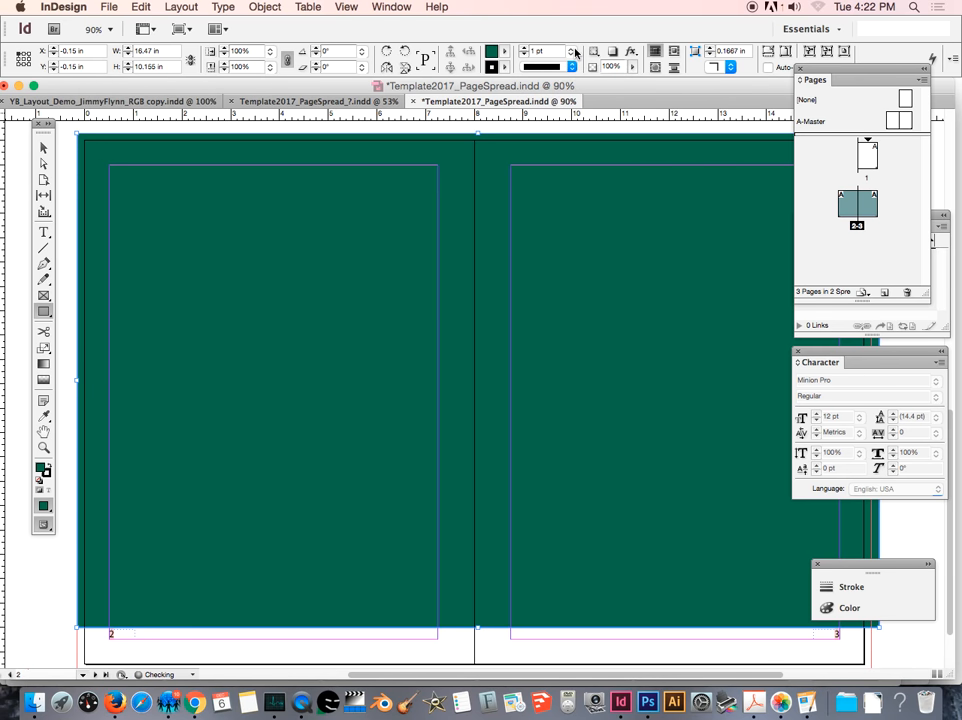
{"action": "left_click", "coordinate": [570, 51]}
{"action": "left_click", "coordinate": [552, 62]}
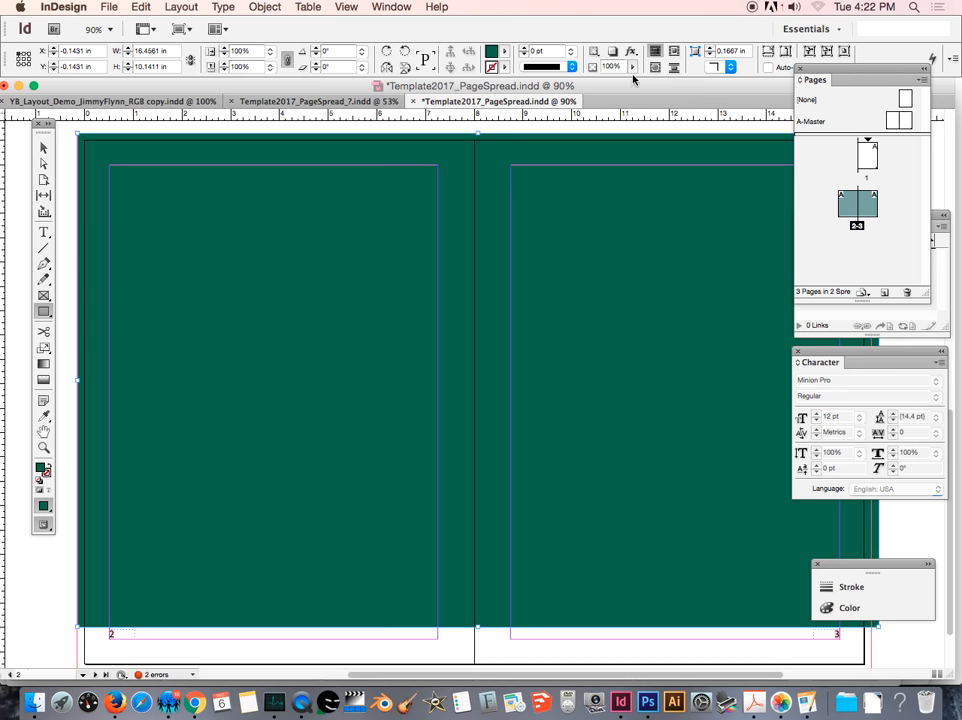
Change the rectangle's fill to a light periwinkle blue, RGB 168, 172, 213, using the Color Picker.
{"action": "double_click", "coordinate": [491, 52]}
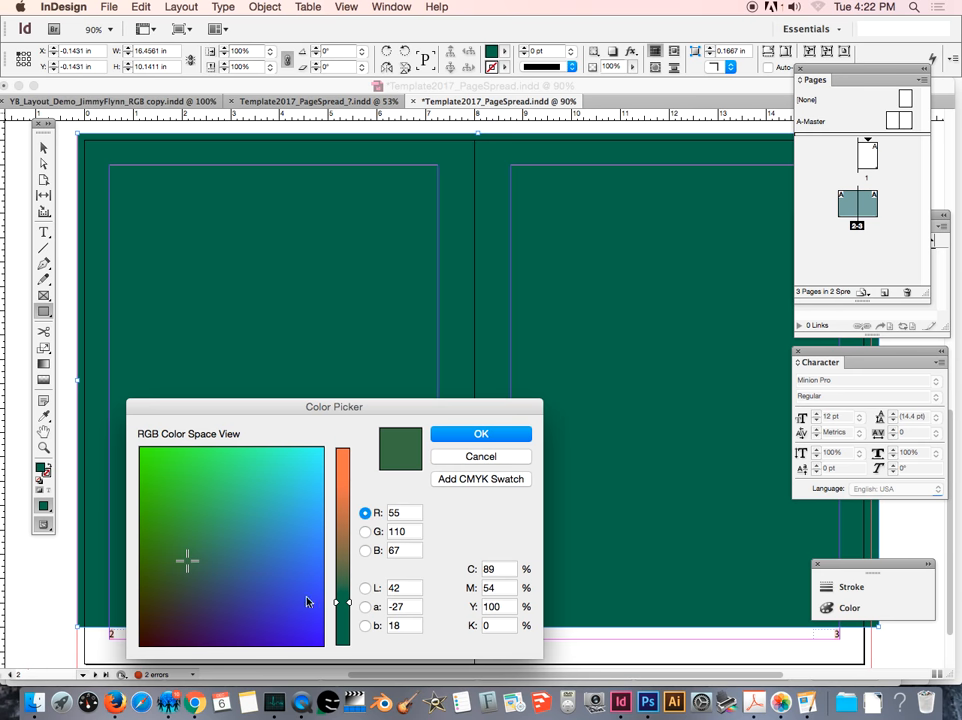
{"action": "mouse_move", "coordinate": [307, 601]}
{"action": "left_mouse_down"}
{"action": "mouse_move", "coordinate": [307, 466]}
{"action": "mouse_move", "coordinate": [298, 489]}
{"action": "mouse_move", "coordinate": [313, 453]}
{"action": "mouse_move", "coordinate": [249, 520]}
{"action": "mouse_move", "coordinate": [275, 520]}
{"action": "mouse_move", "coordinate": [307, 461]}
{"action": "mouse_move", "coordinate": [308, 491]}
{"action": "left_mouse_up"}
{"action": "left_click_drag", "start_coordinate": [355, 611], "coordinate": [347, 508]}
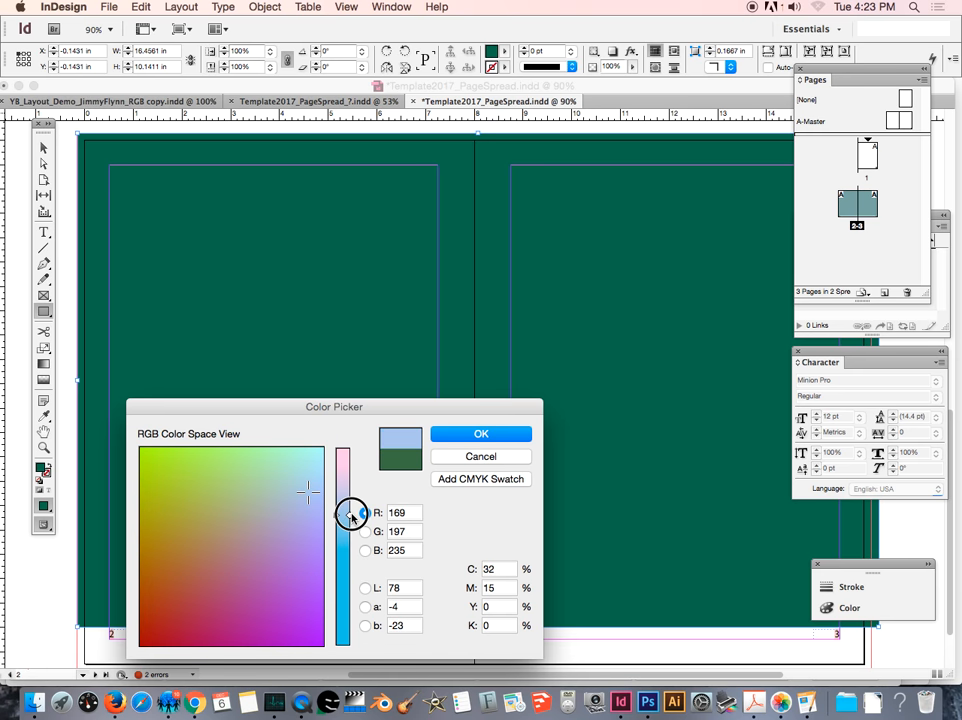
{"action": "left_click", "coordinate": [283, 560]}
{"action": "left_click_drag", "start_coordinate": [289, 563], "coordinate": [292, 511]}
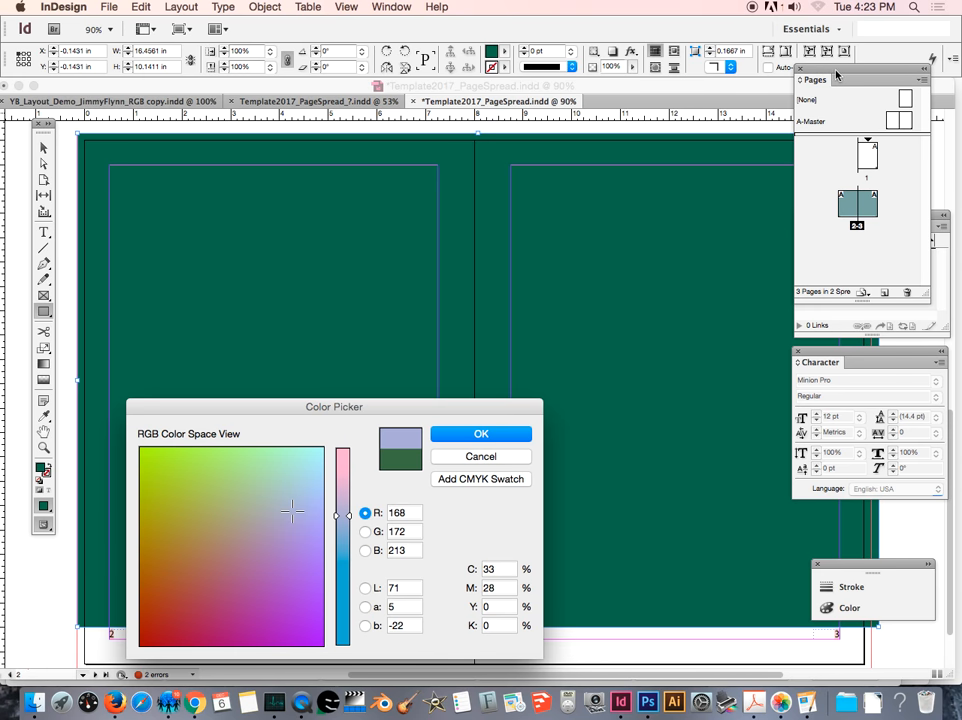
{"action": "left_click", "coordinate": [391, 7]}
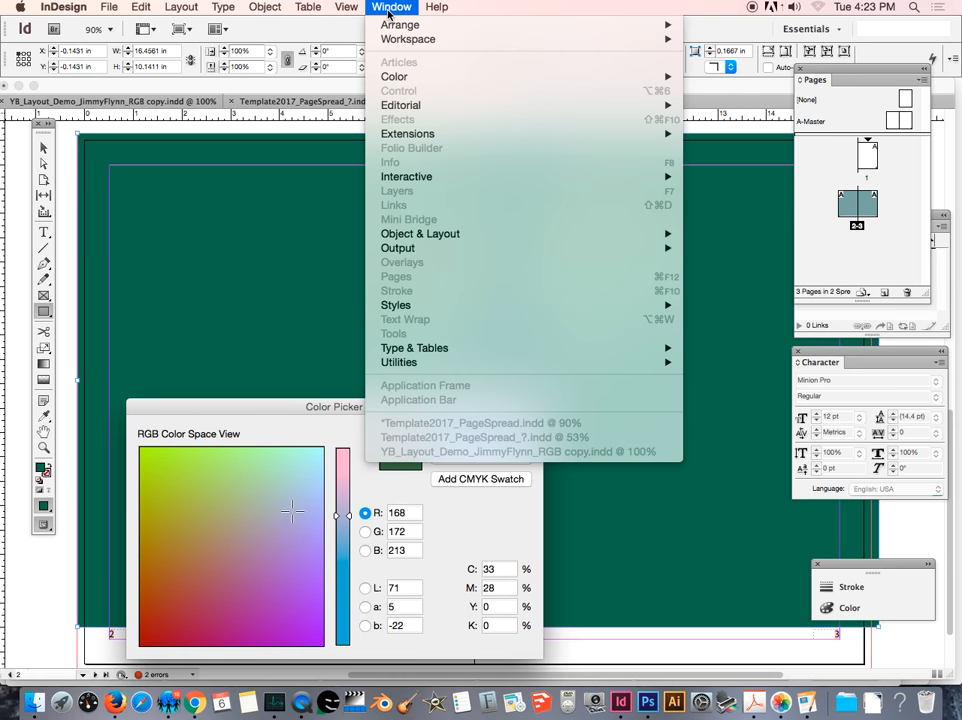
{"action": "mouse_move", "coordinate": [399, 80]}
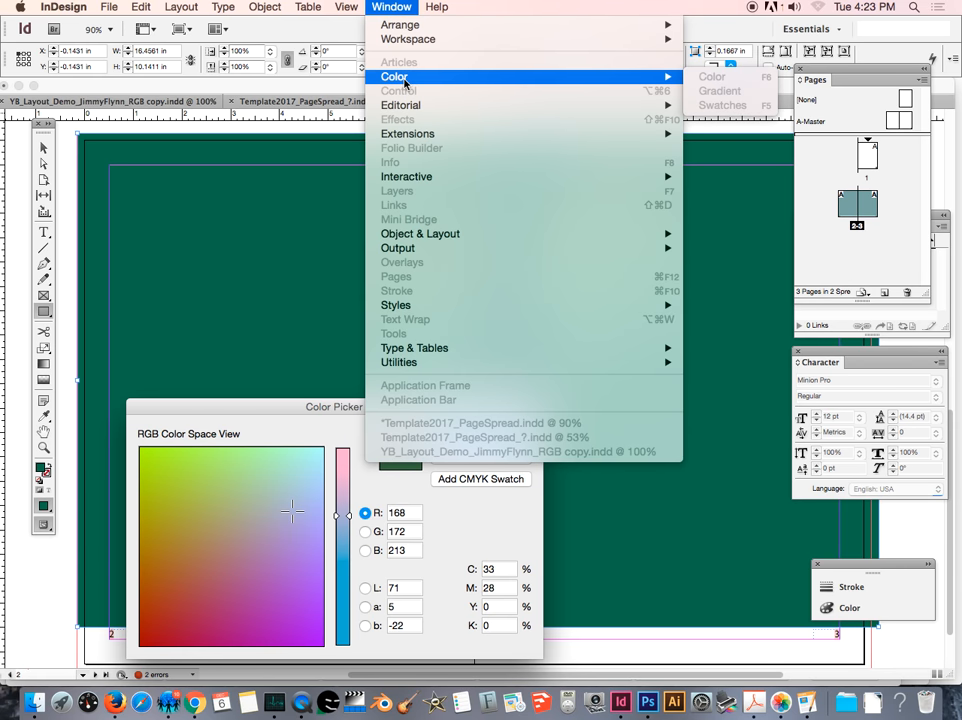
{"action": "left_click", "coordinate": [380, 8]}
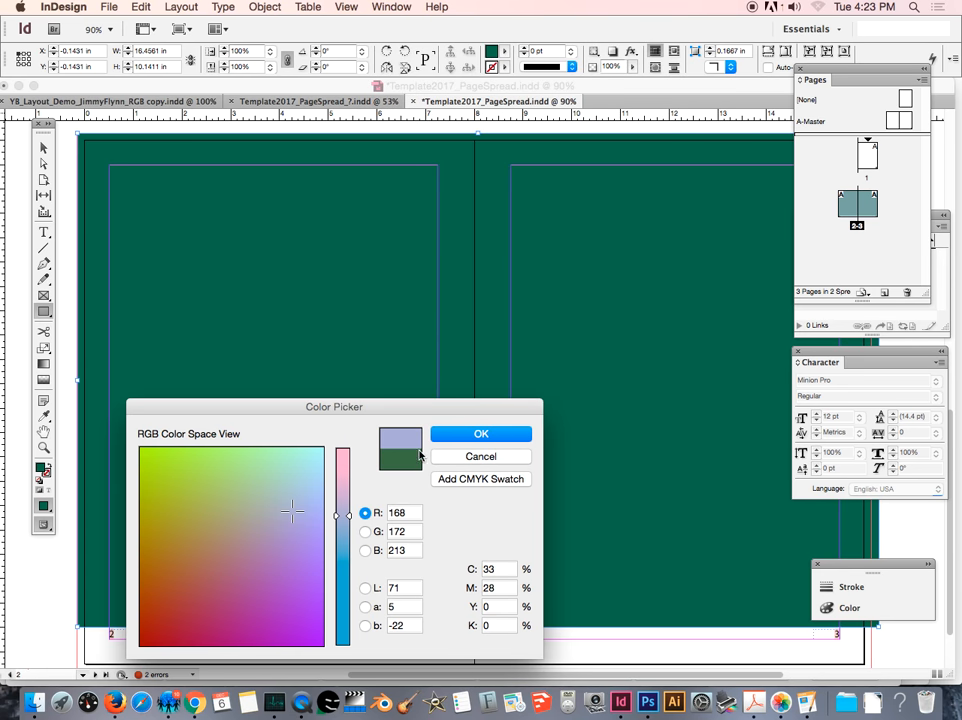
{"action": "left_click", "coordinate": [481, 434]}
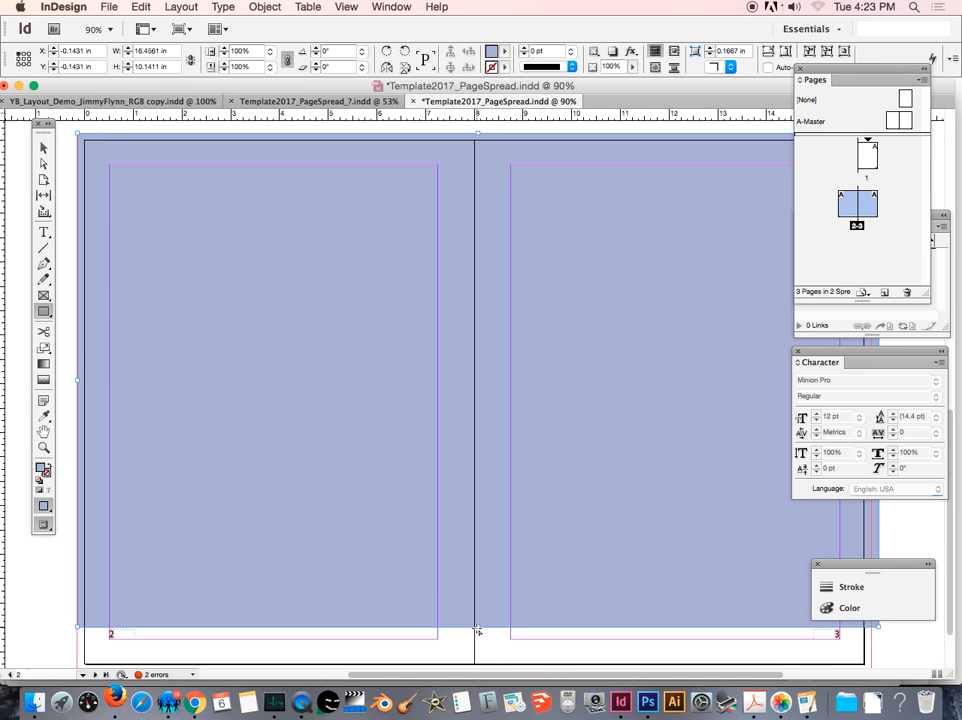
Resize the rectangle to about 16.29 by 11.04 in, fitting its lower and right edges to the spread's bleed guides.
{"action": "left_click", "coordinate": [43, 147]}
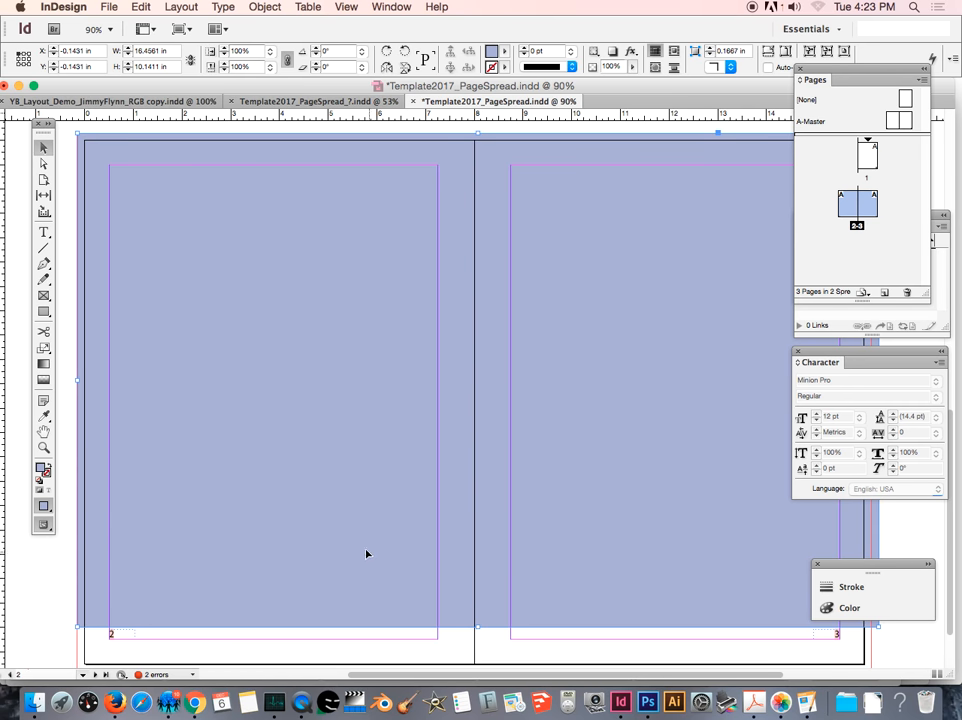
{"action": "left_click_drag", "start_coordinate": [479, 627], "coordinate": [481, 594]}
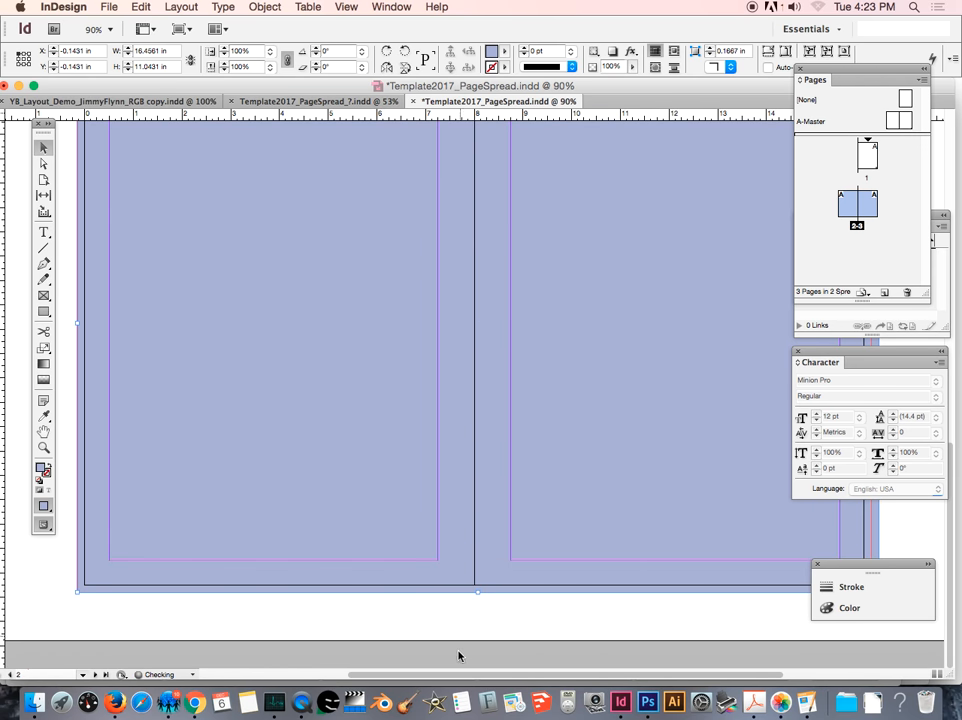
{"action": "left_click_drag", "start_coordinate": [455, 674], "coordinate": [519, 677]}
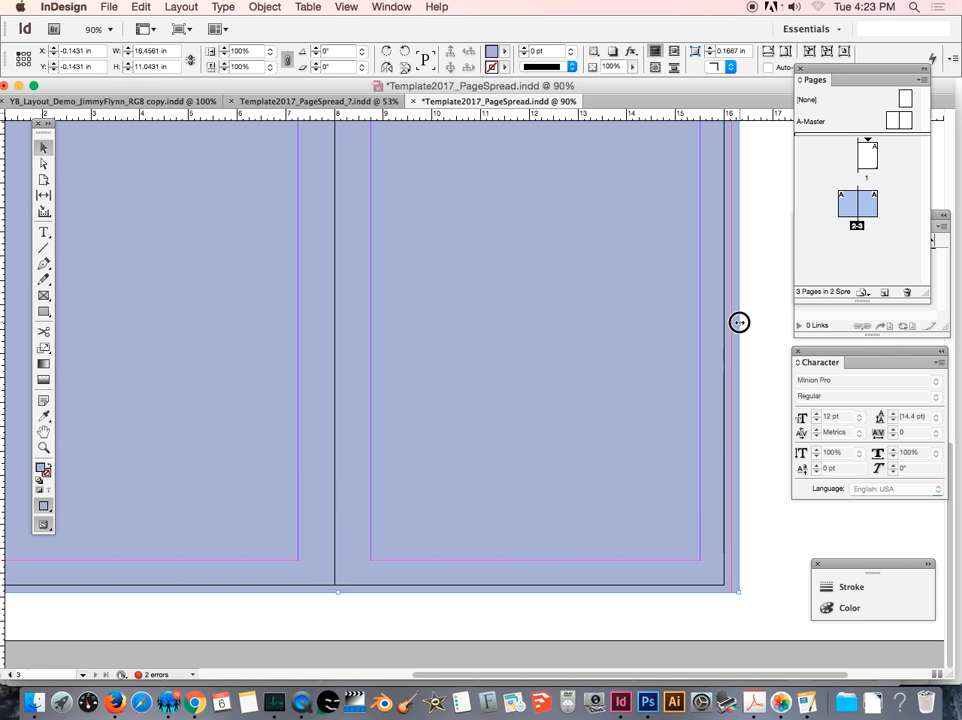
{"action": "left_click_drag", "start_coordinate": [739, 321], "coordinate": [733, 323]}
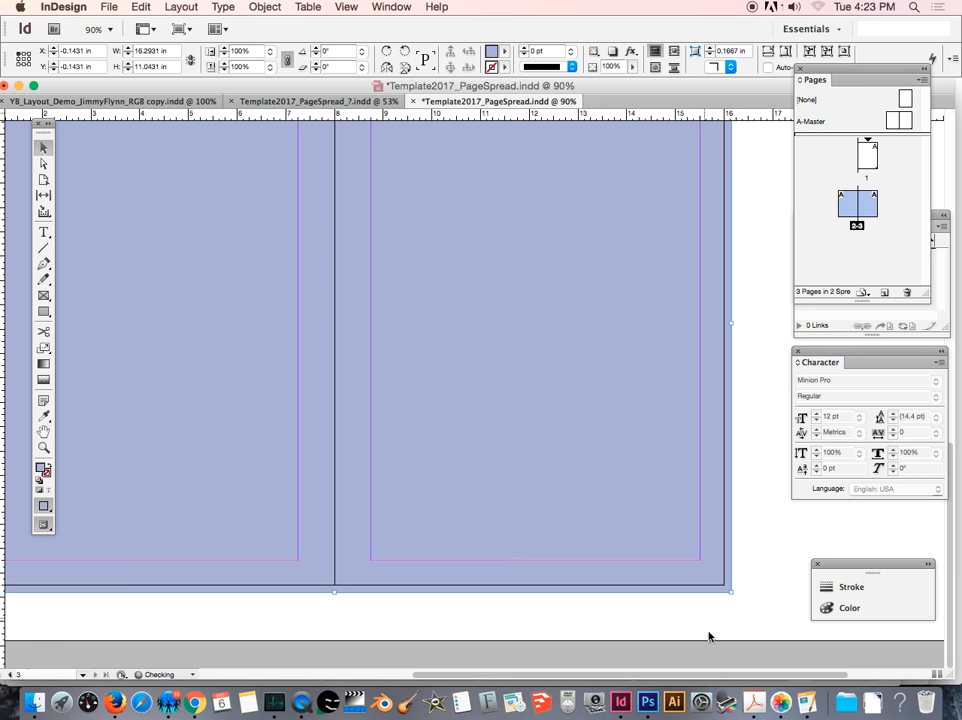
Examine how the blue background covers spread 2-3 out to the bleed, and bring the whole spread into view at 75%.
{"action": "left_click_drag", "start_coordinate": [741, 674], "coordinate": [645, 678]}
{"action": "scroll", "coordinate": [619, 570], "scroll_direction": "up", "scroll_amount": 10}
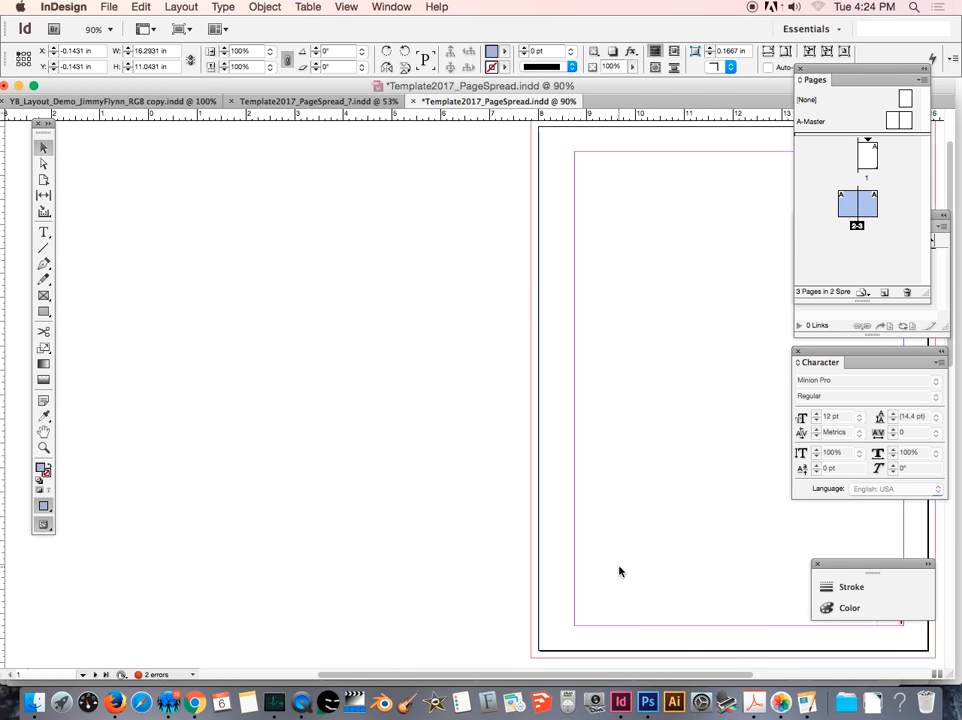
{"action": "scroll", "coordinate": [619, 570], "scroll_direction": "down", "scroll_amount": 5}
{"action": "scroll", "coordinate": [619, 570], "scroll_direction": "down", "scroll_amount": 5}
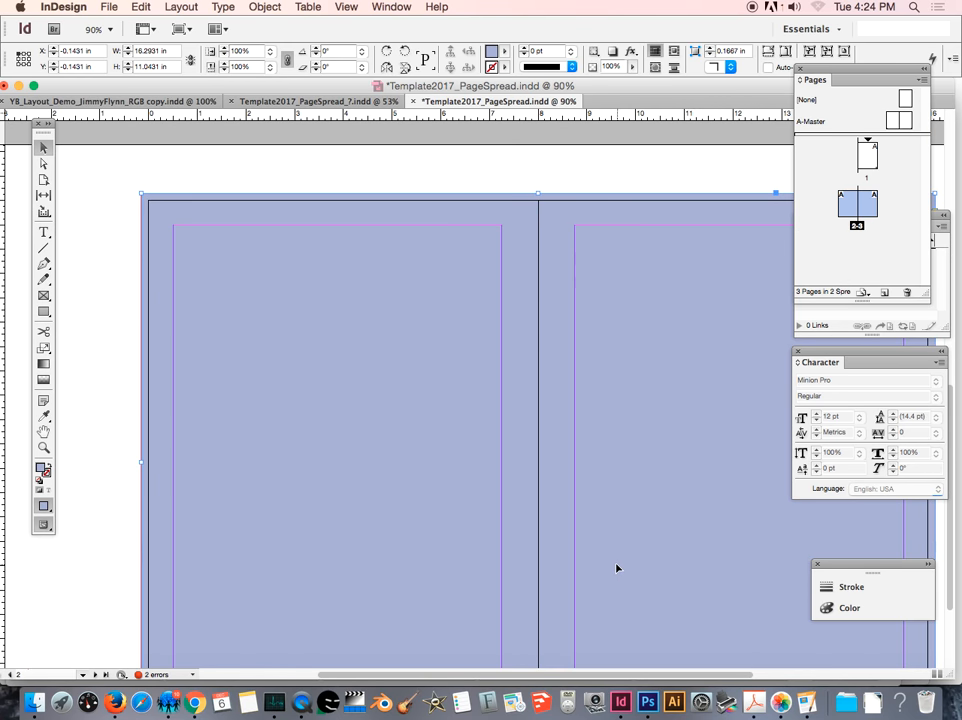
{"action": "left_click", "coordinate": [43, 447]}
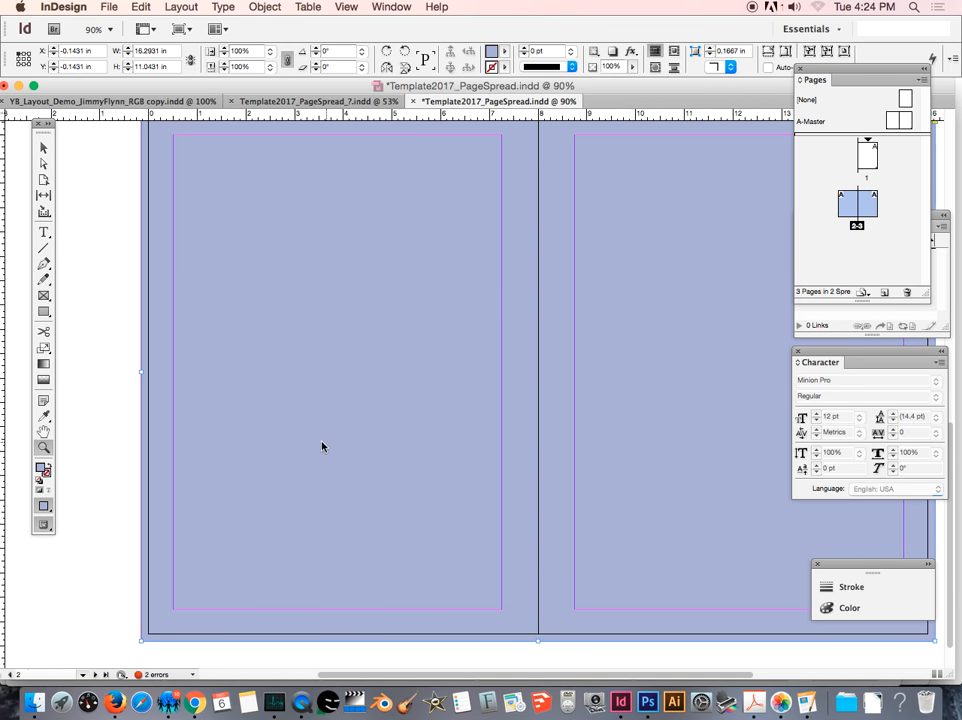
{"action": "double_click", "coordinate": [43, 447]}
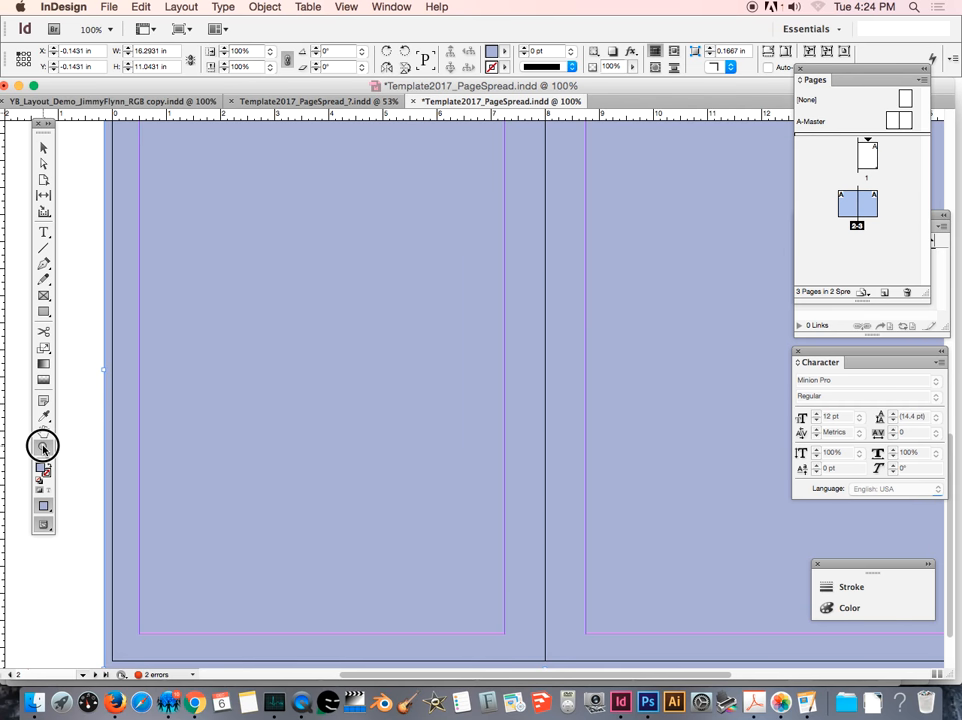
{"action": "left_click", "coordinate": [266, 469], "text": "alt"}
{"action": "left_click", "coordinate": [440, 484], "text": "alt"}
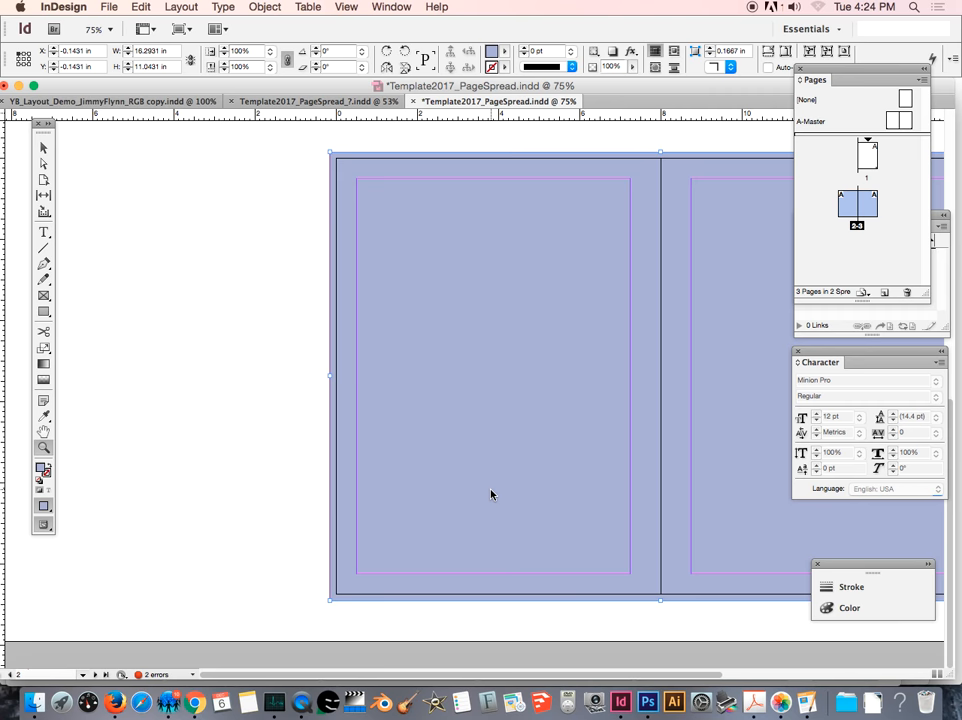
{"action": "left_click", "coordinate": [491, 491]}
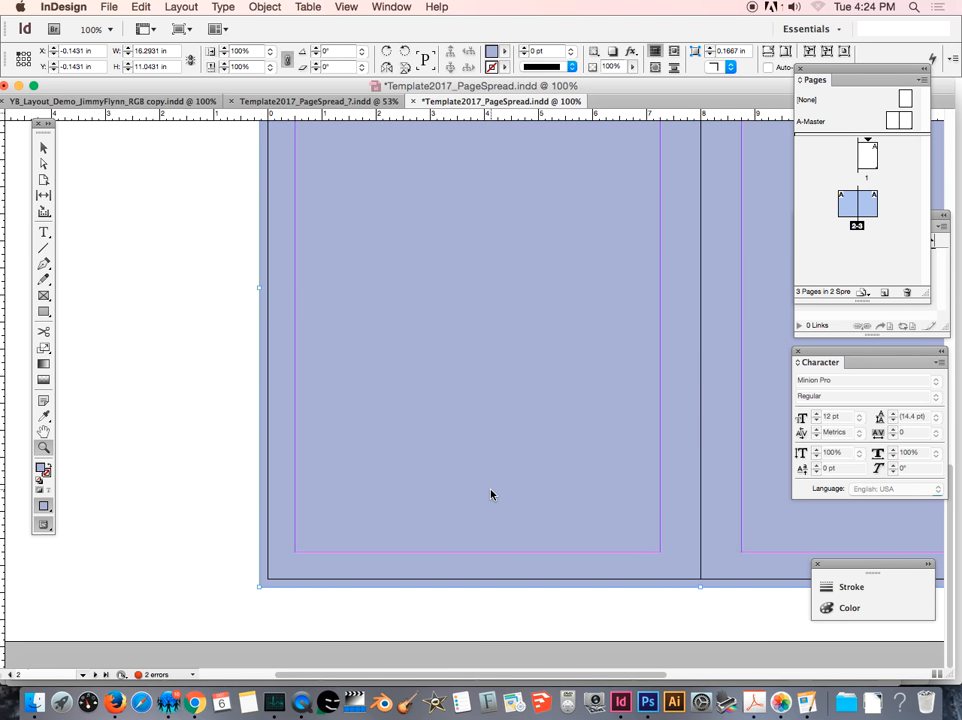
{"action": "left_click", "coordinate": [491, 491], "text": "alt"}
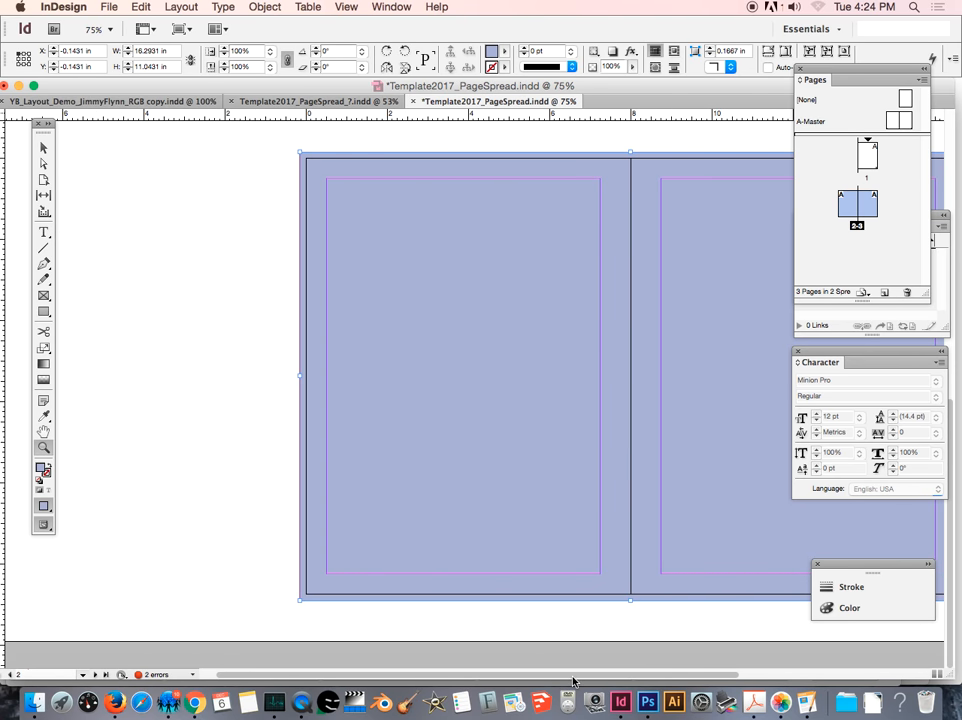
{"action": "left_click_drag", "start_coordinate": [575, 679], "coordinate": [679, 675]}
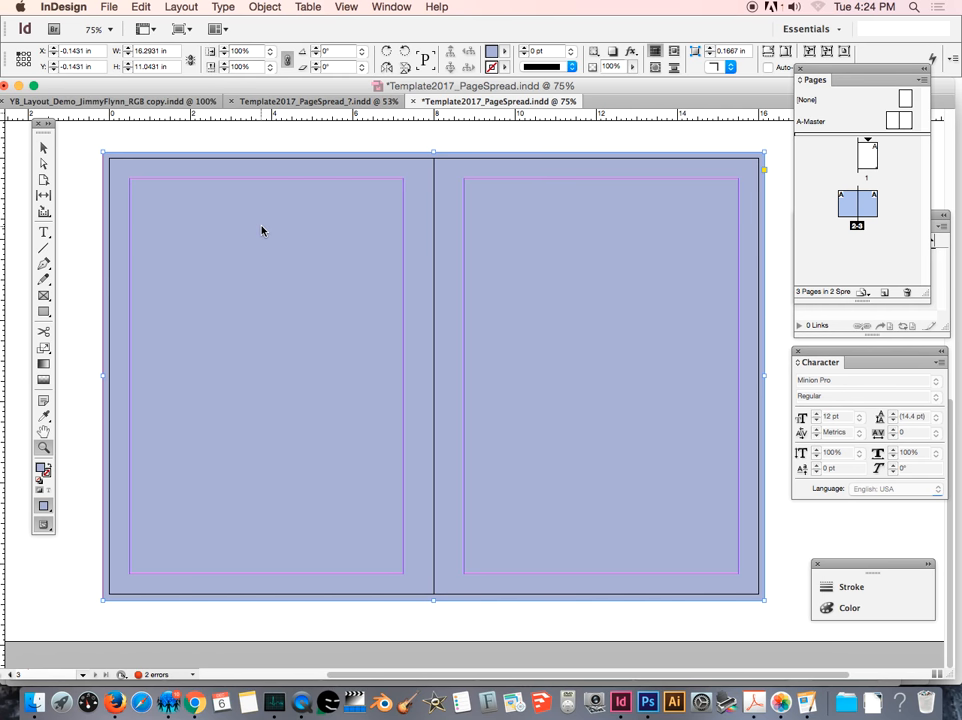
Draw a 6.75 by 9.75 in rectangle frame filling the margin area of the left page of spread 2-3.
{"action": "left_click", "coordinate": [43, 297]}
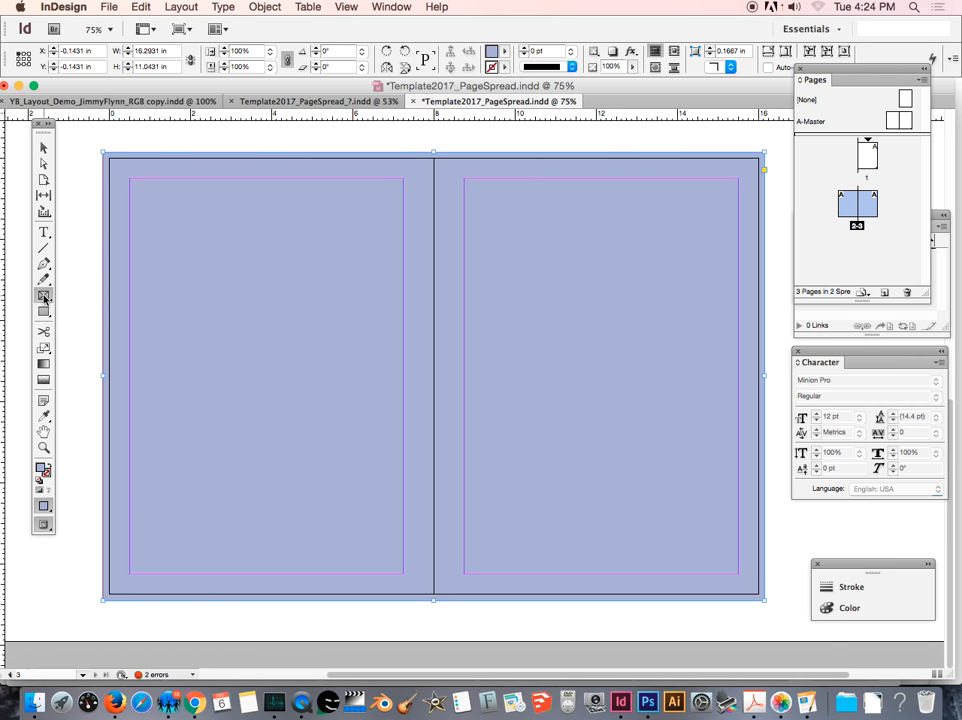
{"action": "left_click", "coordinate": [44, 297]}
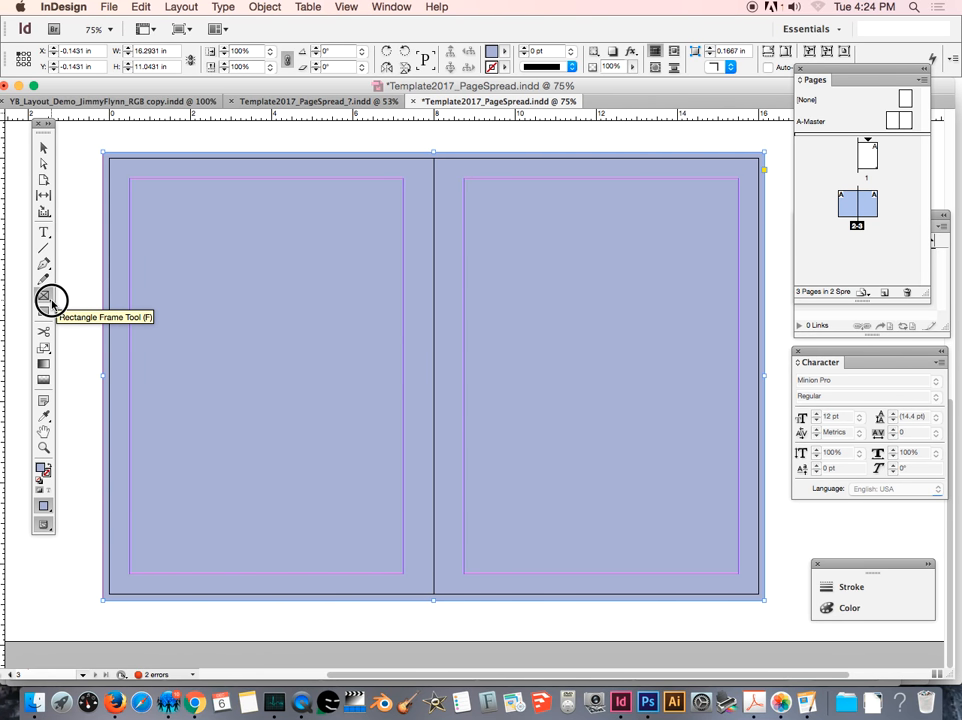
{"action": "left_click", "coordinate": [51, 302]}
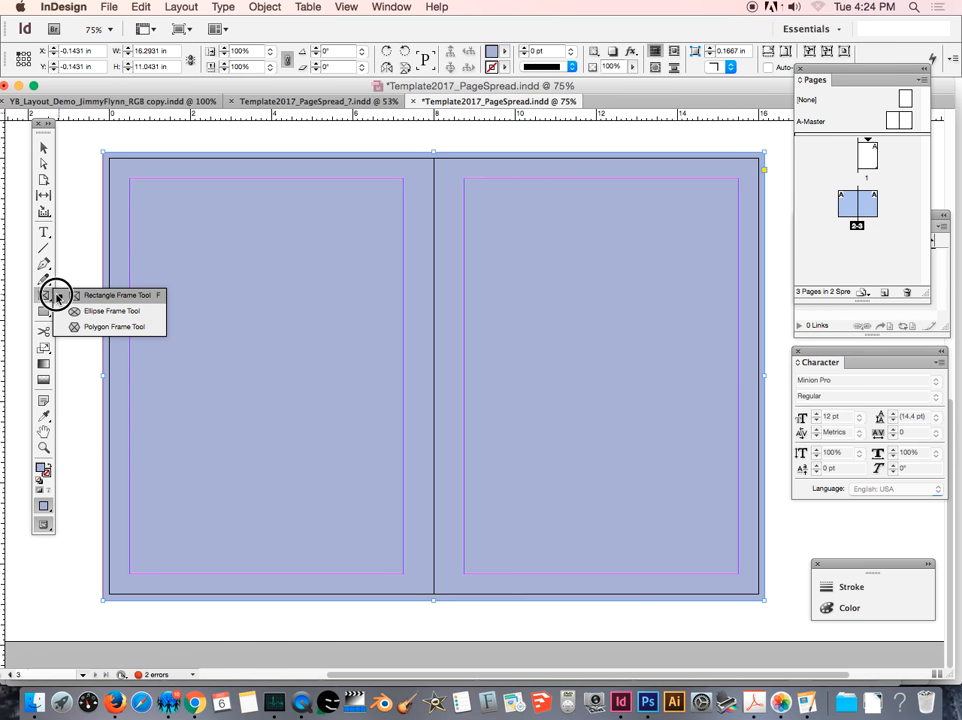
{"action": "left_click", "coordinate": [80, 295]}
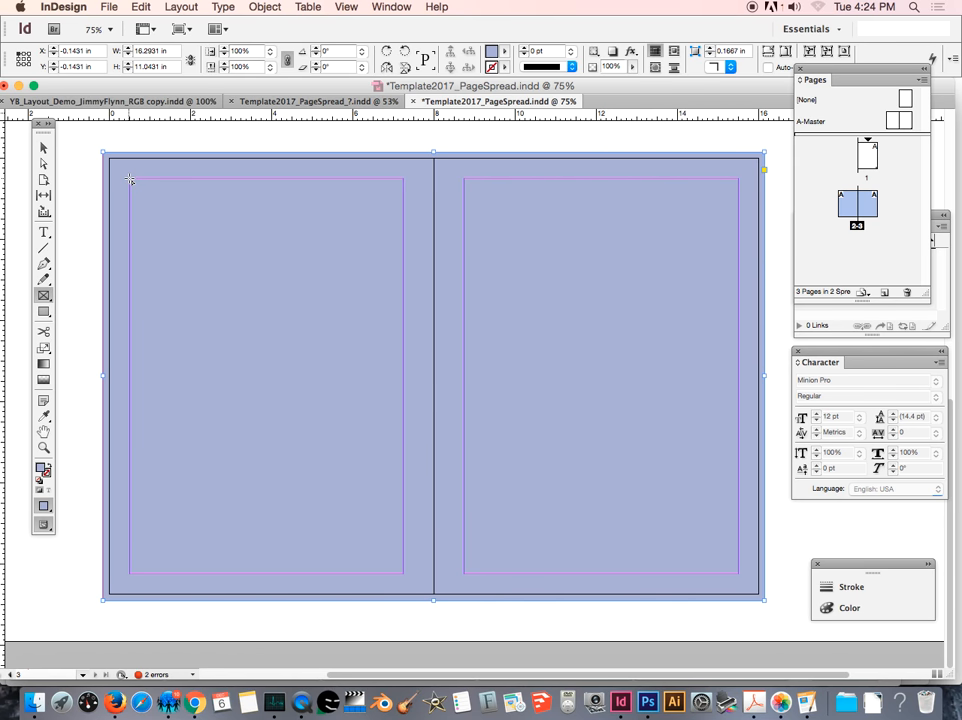
{"action": "mouse_move", "coordinate": [129, 179]}
{"action": "left_mouse_down"}
{"action": "mouse_move", "coordinate": [382, 511]}
{"action": "mouse_move", "coordinate": [402, 573]}
{"action": "left_mouse_up"}
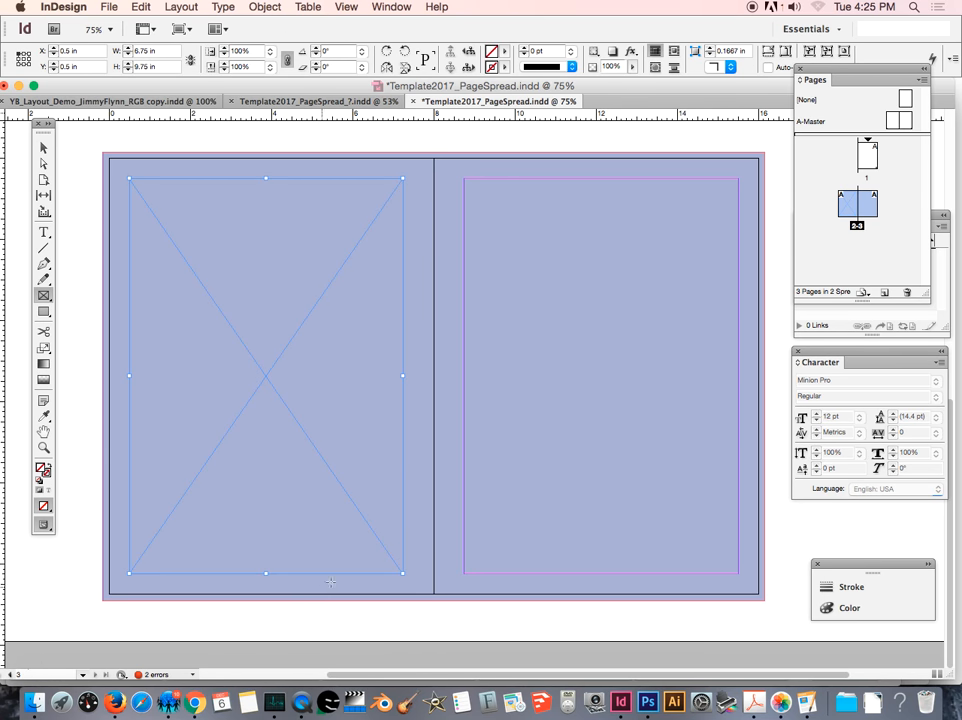
Start placing an image in the left-page frame and browse Art Server 2 to Yearbook 2014, 2017 Yearbook, Photos, Backgrounds.
{"action": "left_click", "coordinate": [114, 7]}
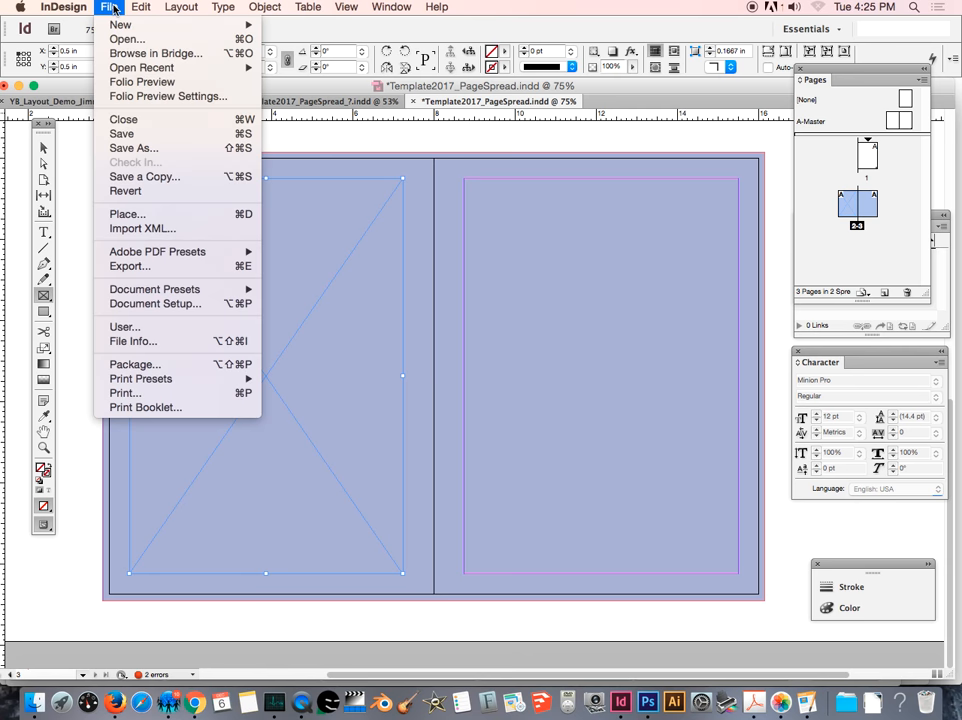
{"action": "left_click", "coordinate": [148, 216]}
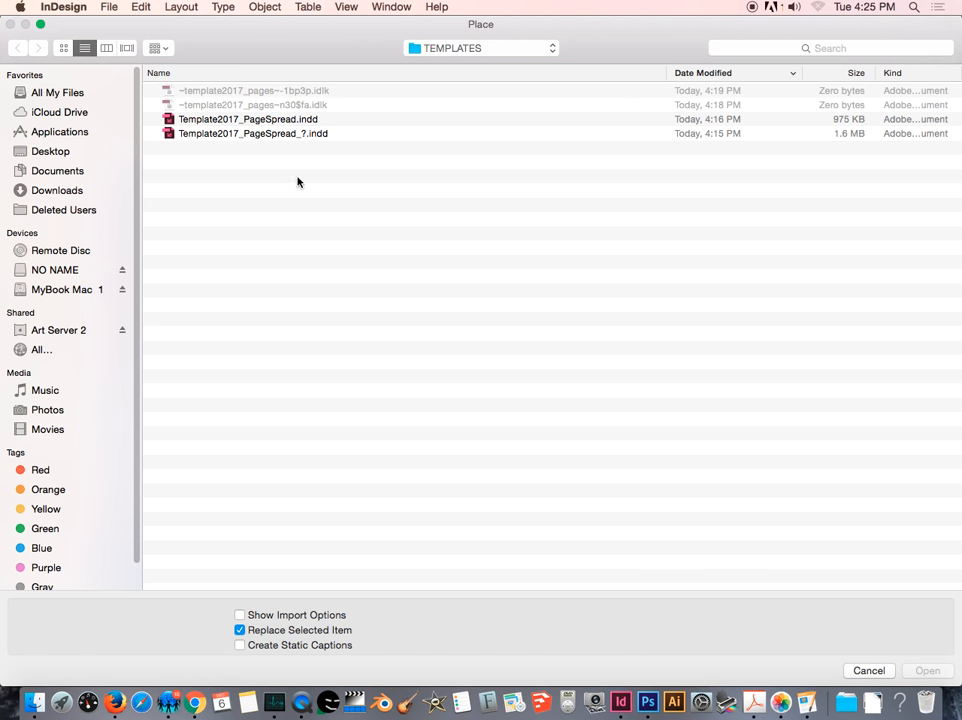
{"action": "left_click", "coordinate": [50, 333]}
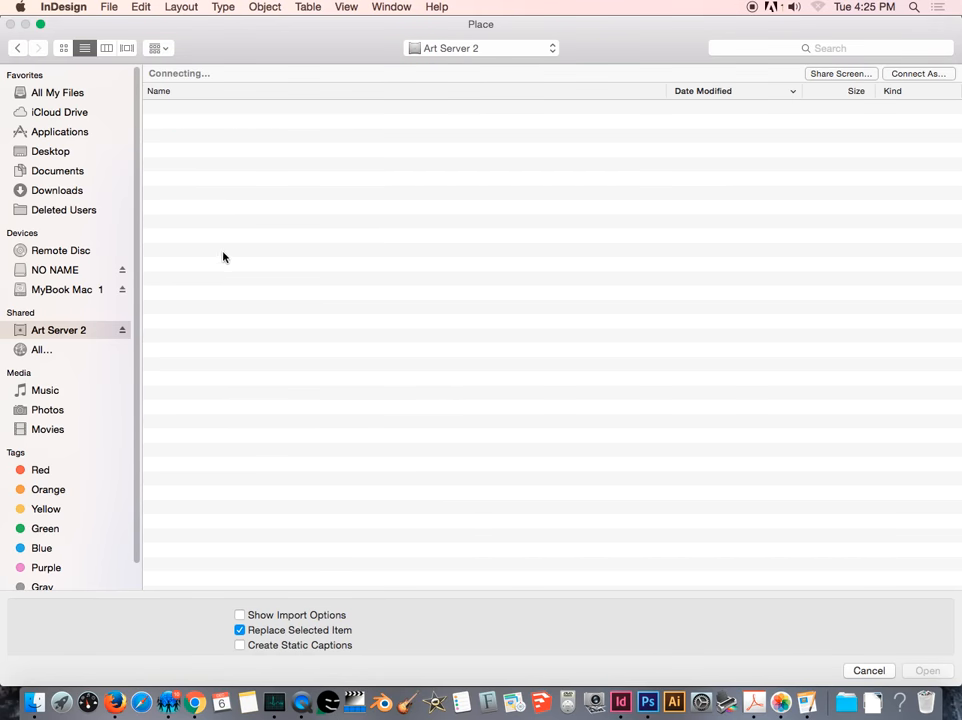
{"action": "double_click", "coordinate": [218, 210]}
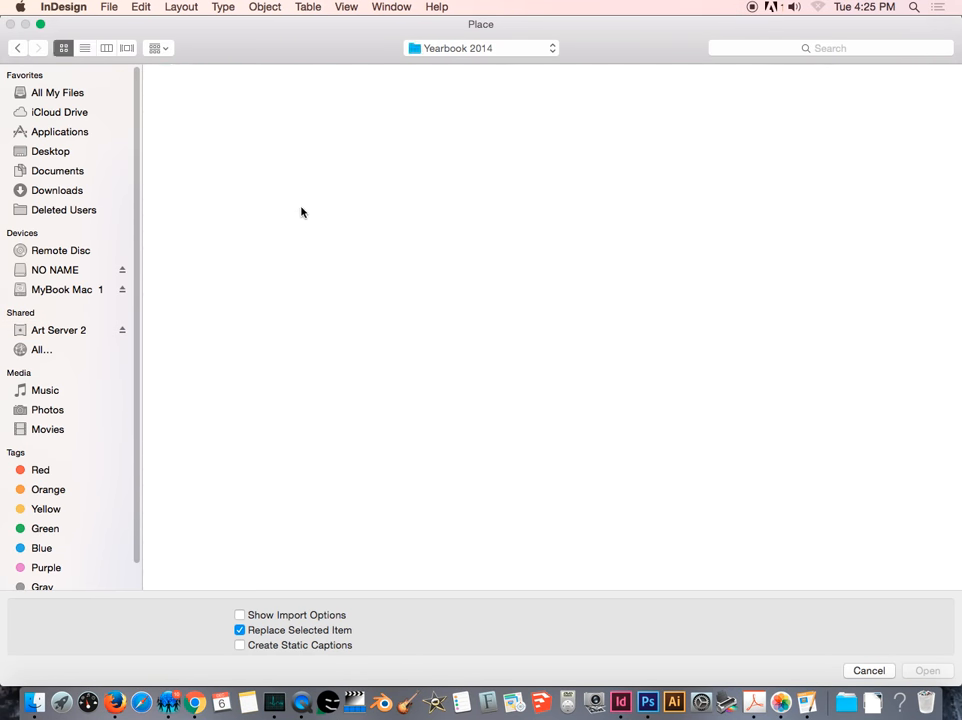
{"action": "double_click", "coordinate": [209, 92]}
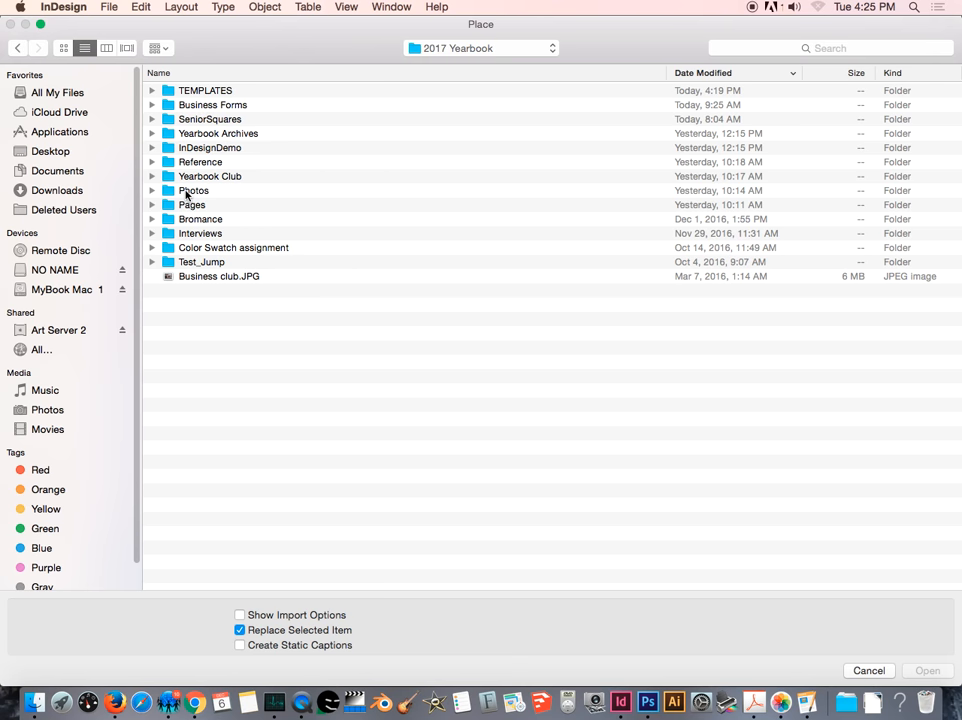
{"action": "left_click", "coordinate": [152, 192]}
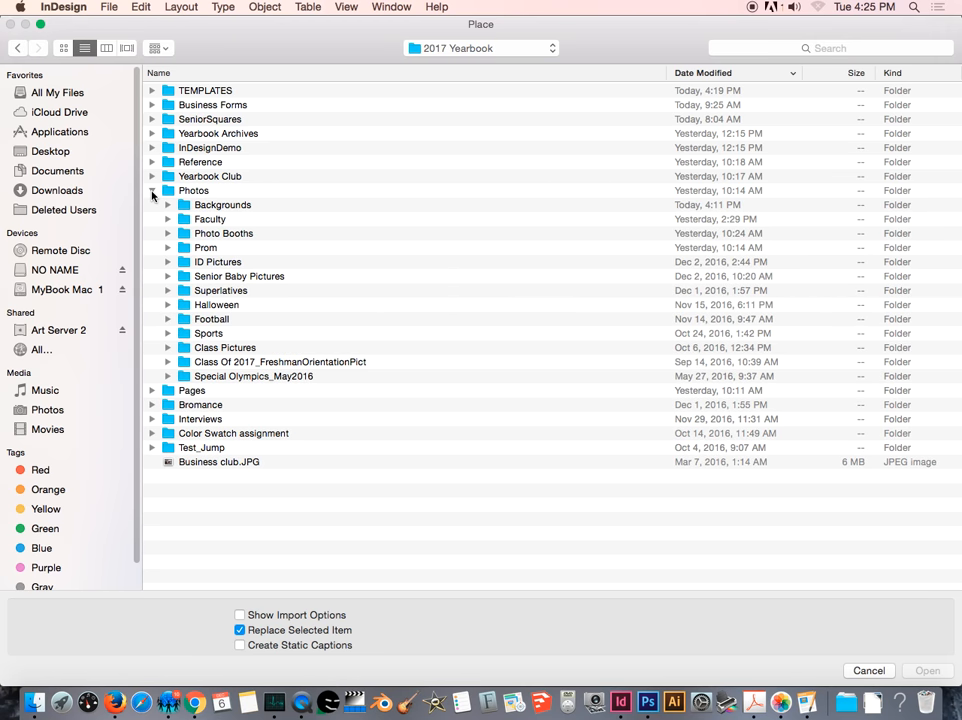
{"action": "left_click", "coordinate": [152, 191]}
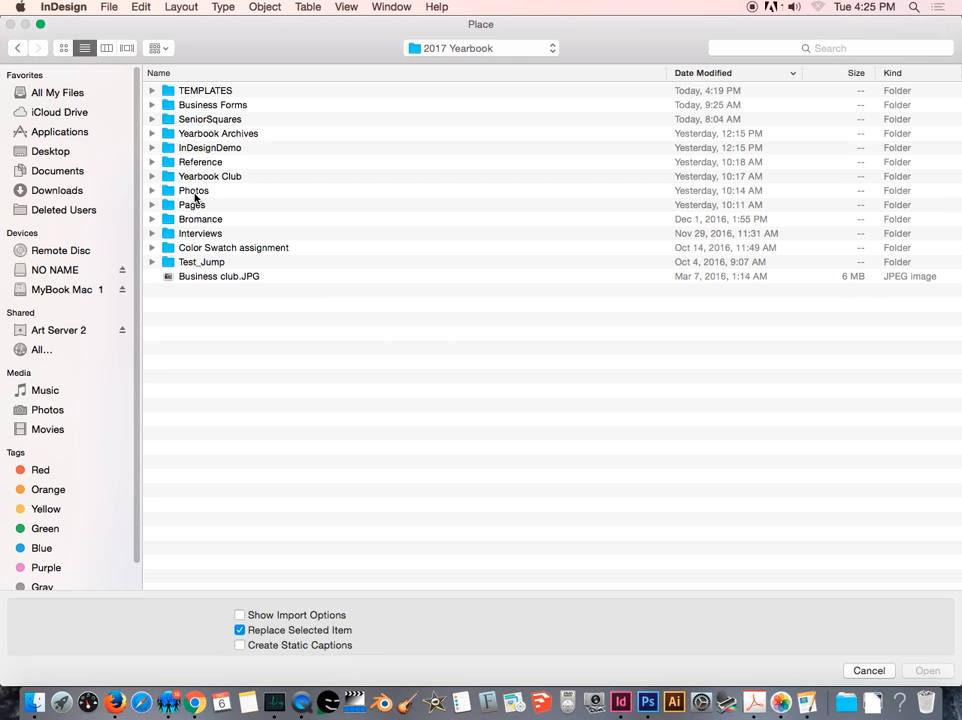
{"action": "double_click", "coordinate": [170, 192]}
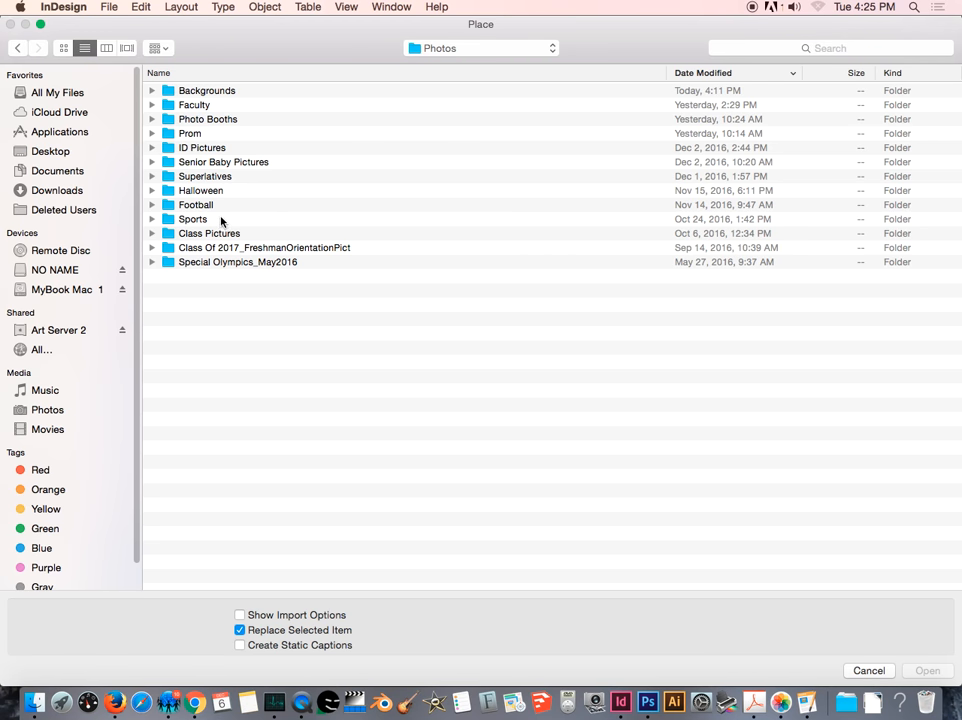
{"action": "left_click", "coordinate": [171, 93]}
{"action": "double_click", "coordinate": [171, 93]}
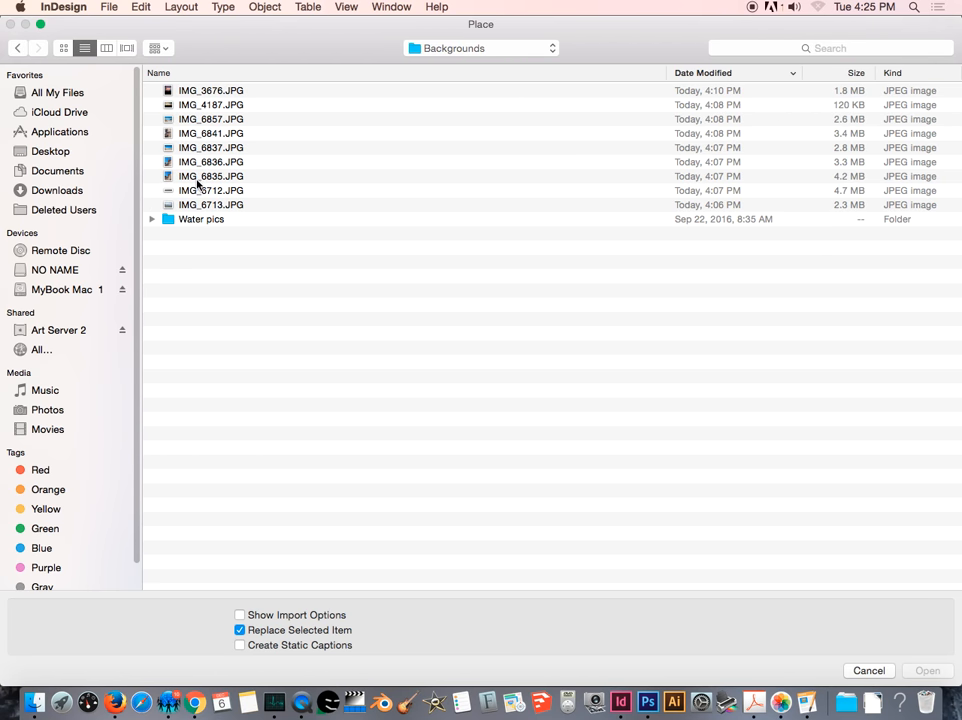
Preview the images in the Backgrounds folder as large thumbnails and place IMG_3676.JPG into the left-page frame.
{"action": "left_click", "coordinate": [184, 95]}
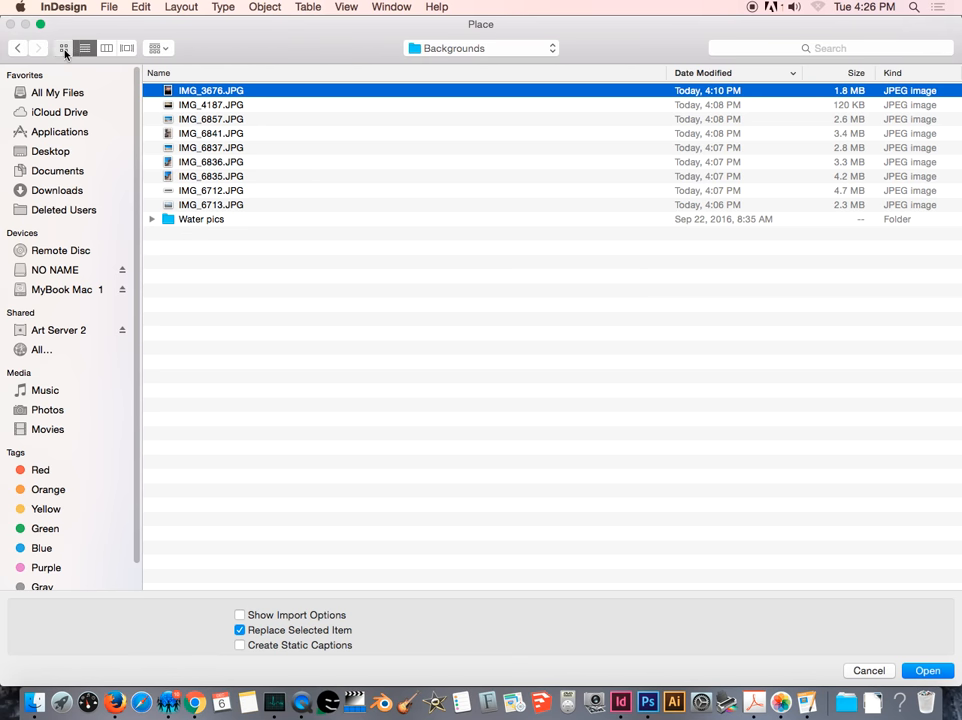
{"action": "left_click", "coordinate": [63, 48]}
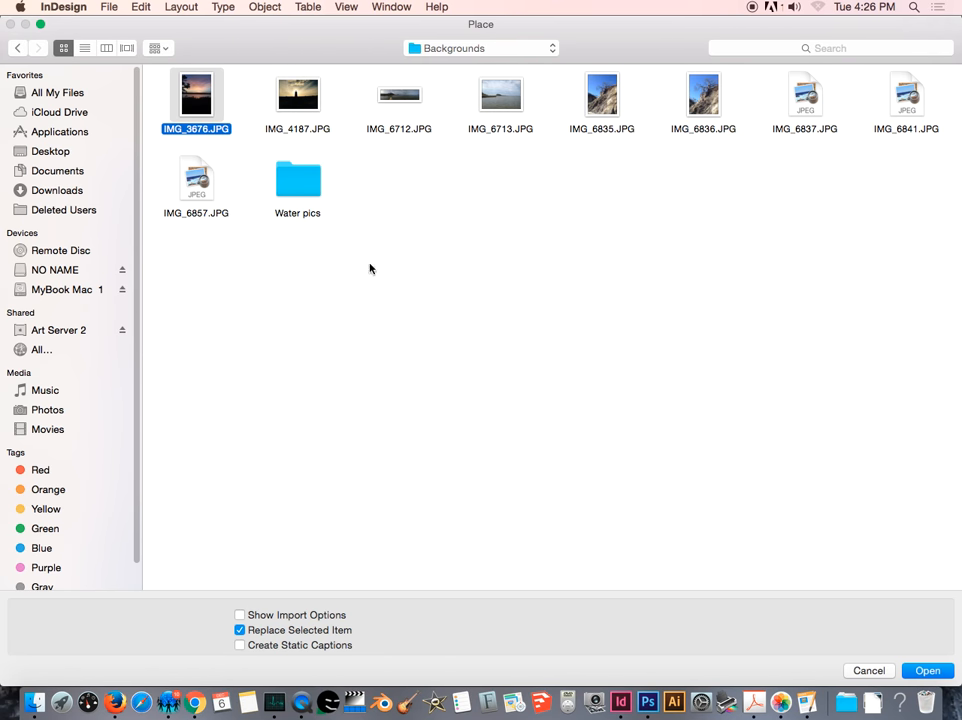
{"action": "left_click", "coordinate": [127, 48]}
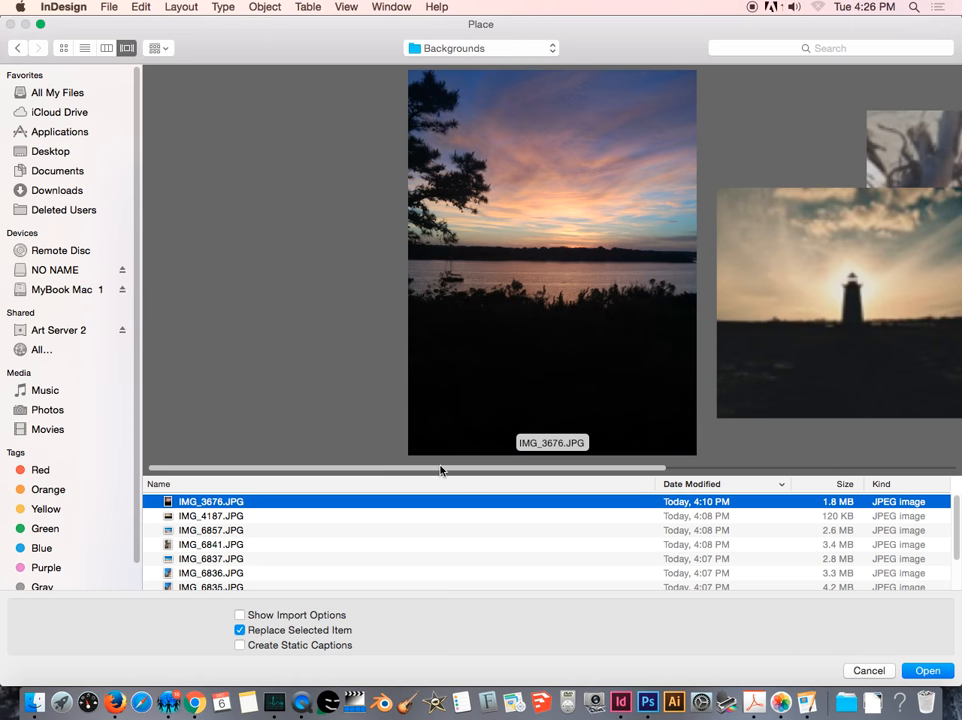
{"action": "left_click_drag", "start_coordinate": [444, 471], "coordinate": [385, 470]}
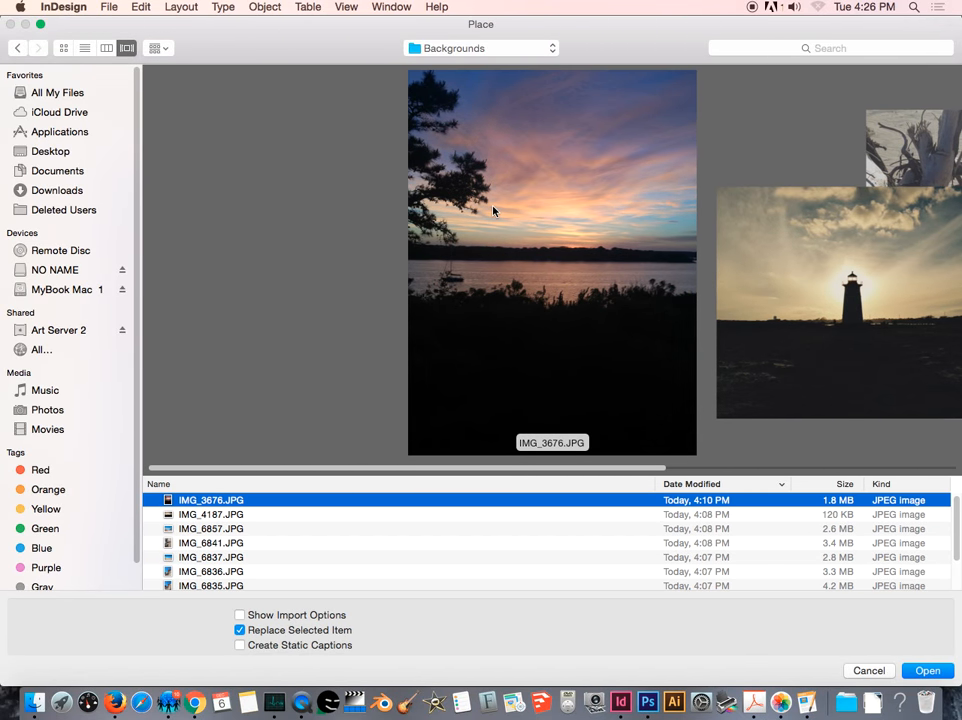
{"action": "left_click", "coordinate": [926, 672]}
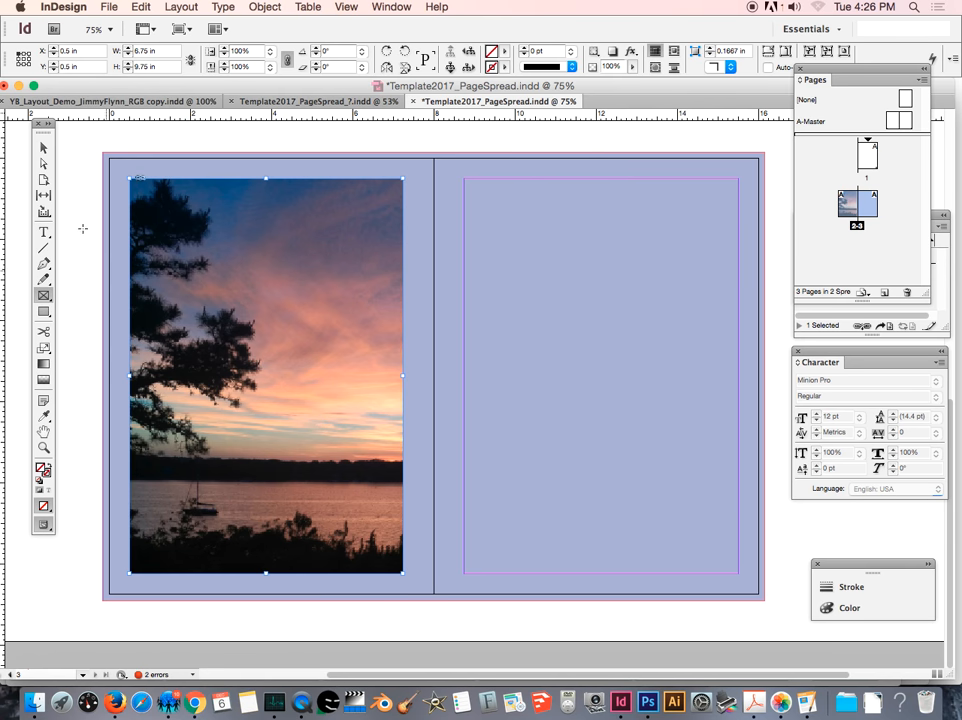
Check the spread in Preview screen mode with the photo frame deselected, and return to Normal screen mode.
{"action": "left_click", "coordinate": [43, 147]}
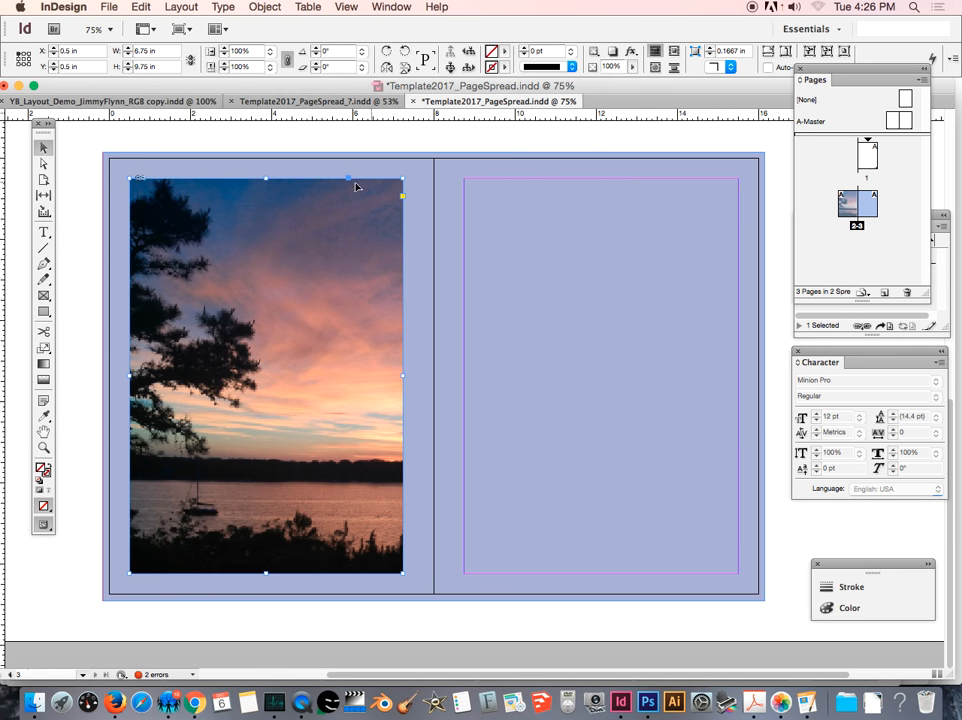
{"action": "left_click", "coordinate": [347, 8]}
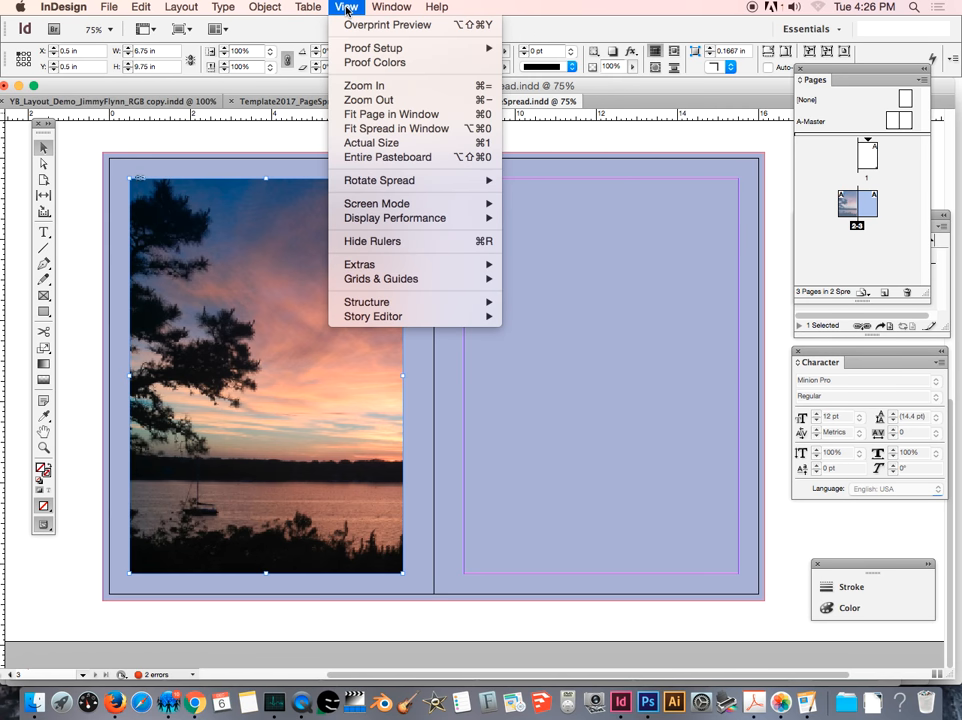
{"action": "mouse_move", "coordinate": [458, 206]}
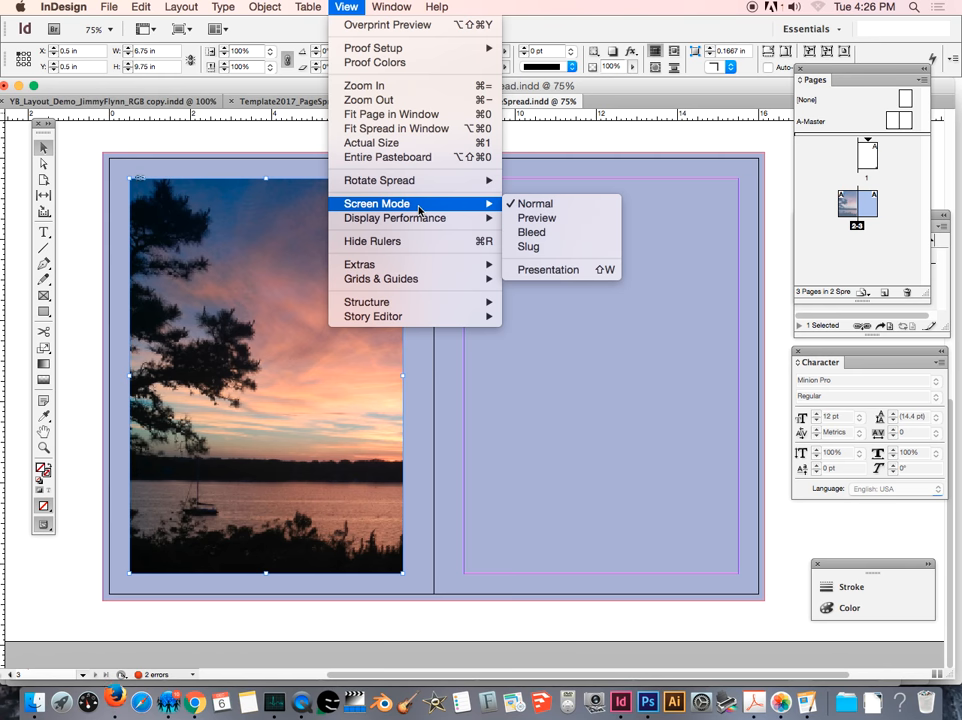
{"action": "left_click", "coordinate": [533, 221]}
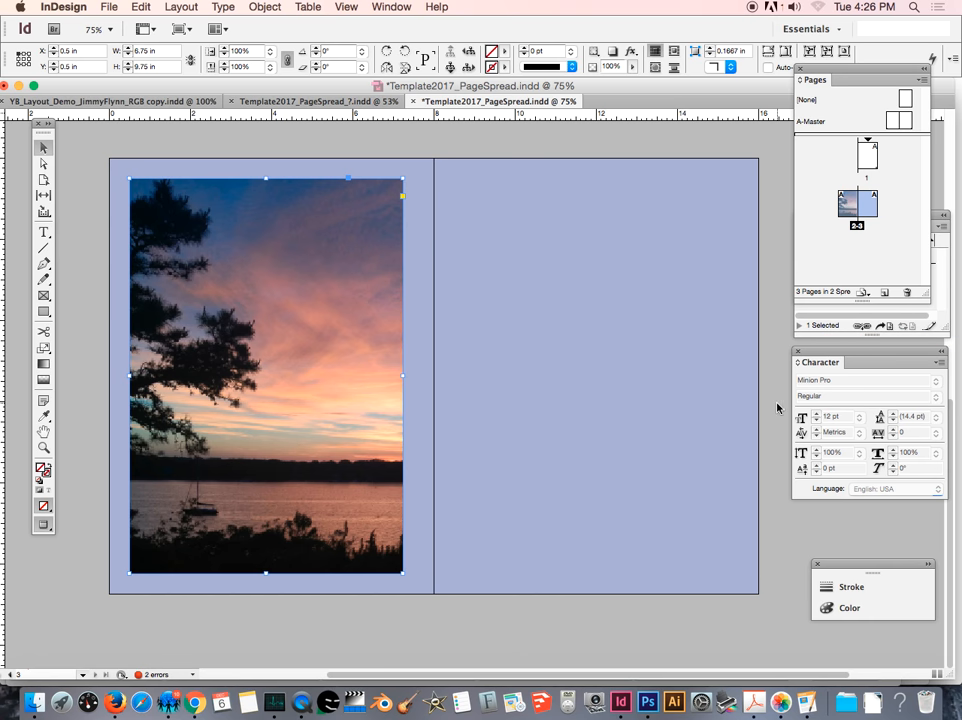
{"action": "left_click", "coordinate": [72, 141]}
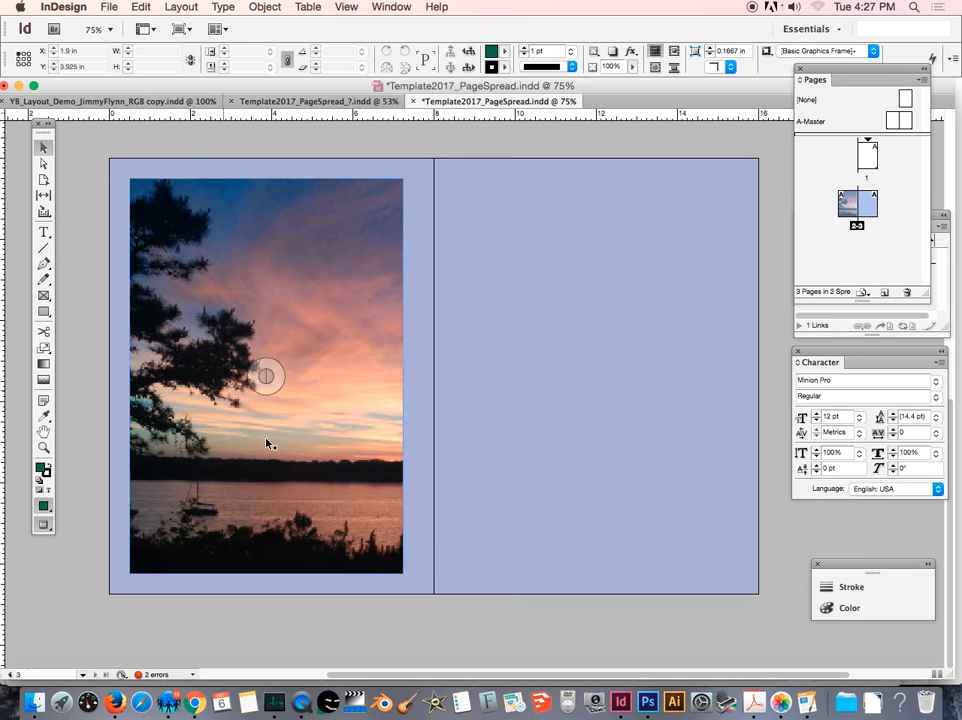
{"action": "left_click", "coordinate": [347, 8]}
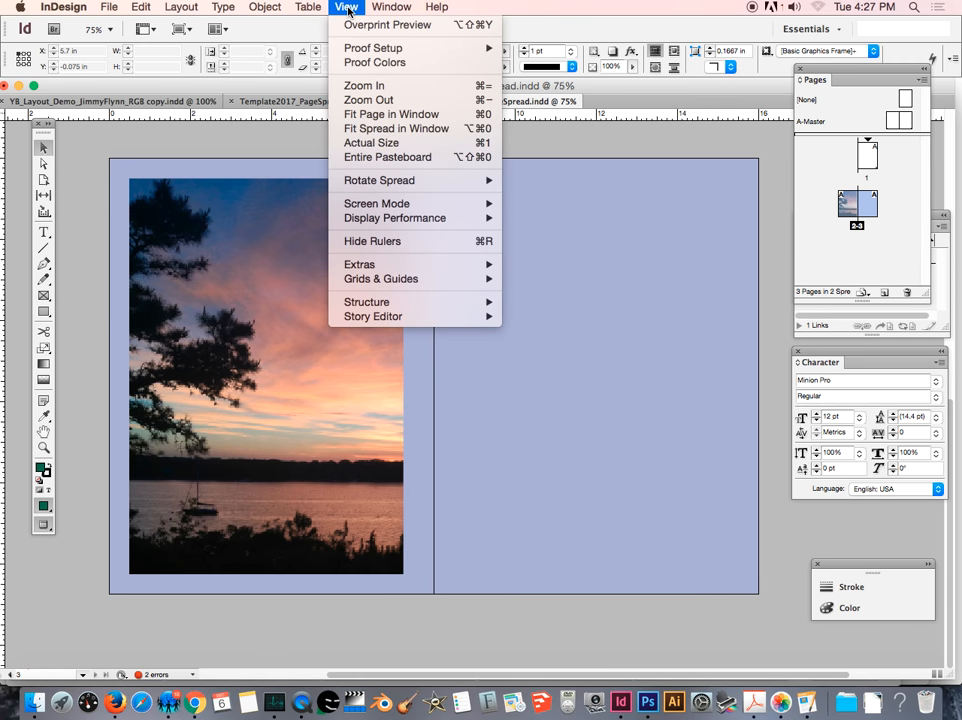
{"action": "mouse_move", "coordinate": [415, 205]}
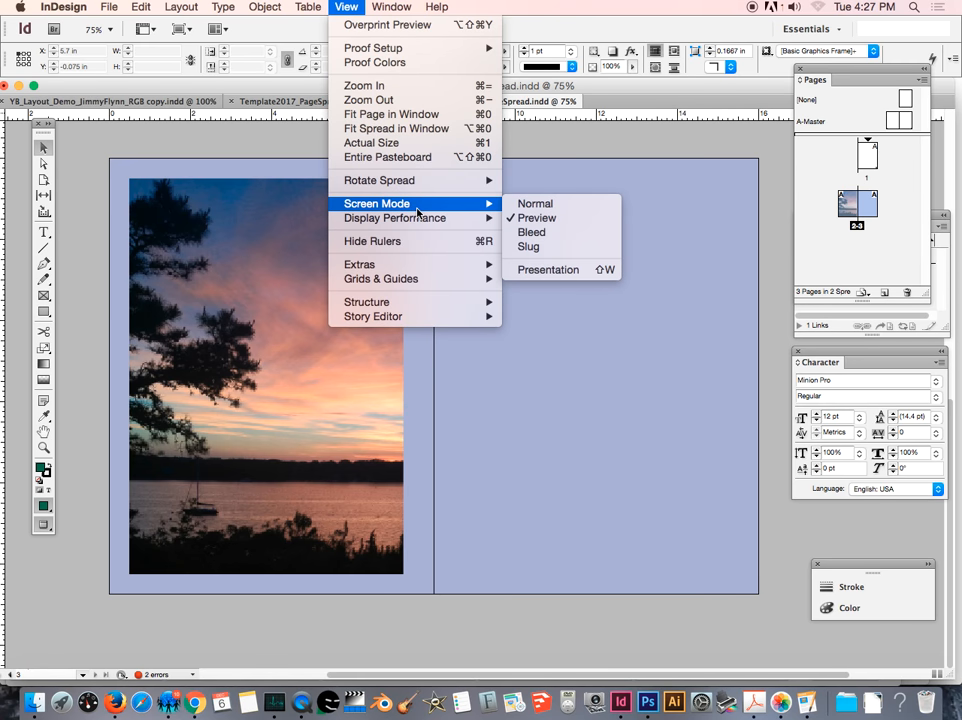
{"action": "left_click", "coordinate": [564, 207]}
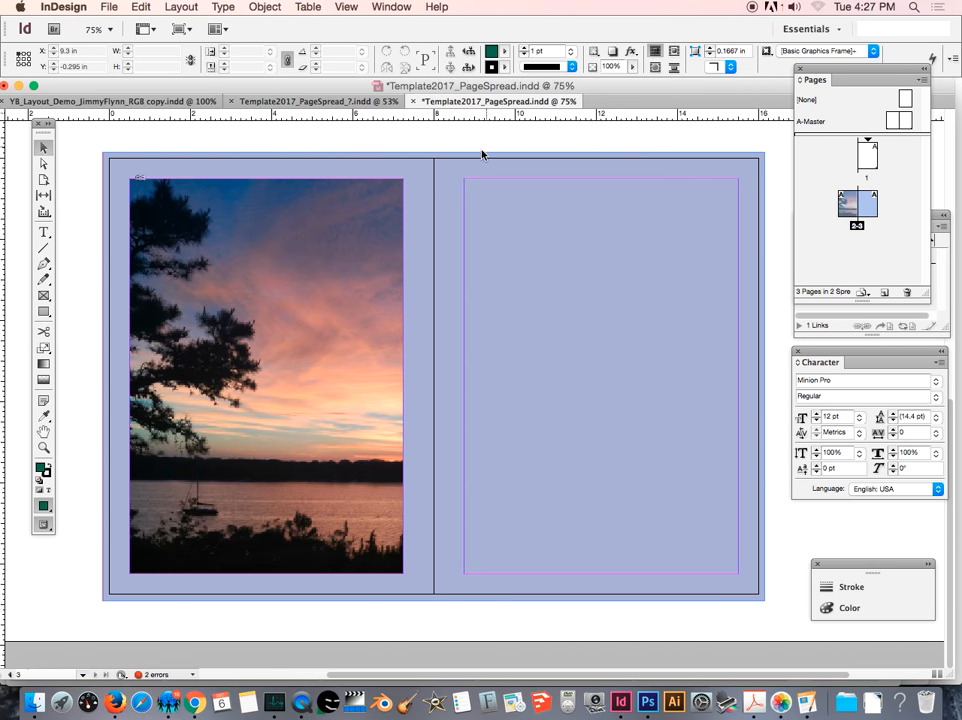
Set the display performance to High Quality Display and deselect the photo on the left page.
{"action": "left_click", "coordinate": [348, 8]}
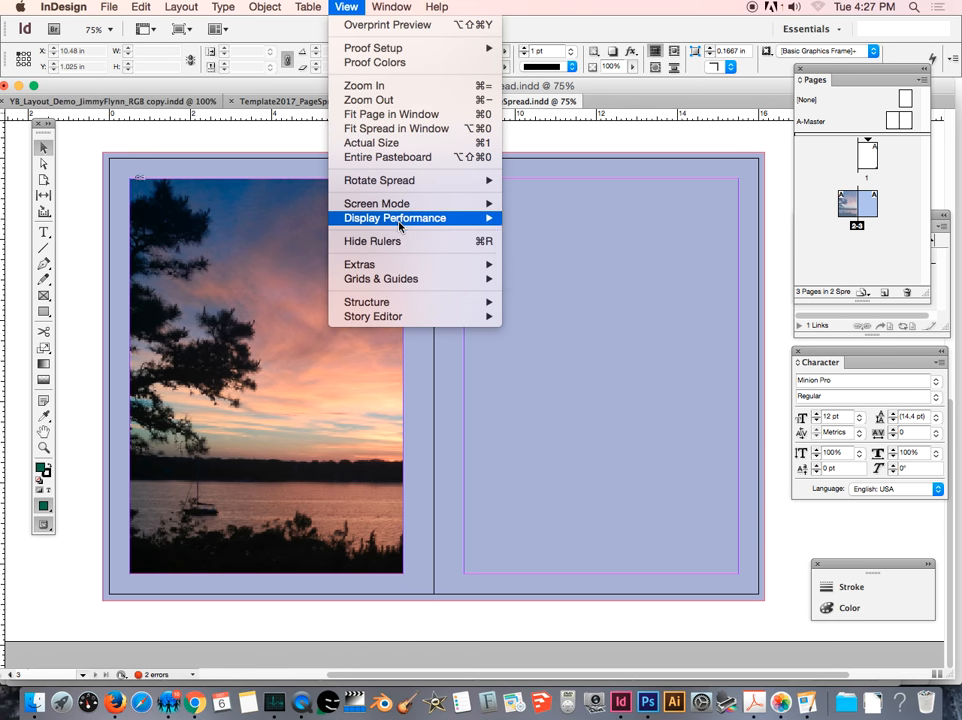
{"action": "mouse_move", "coordinate": [399, 225]}
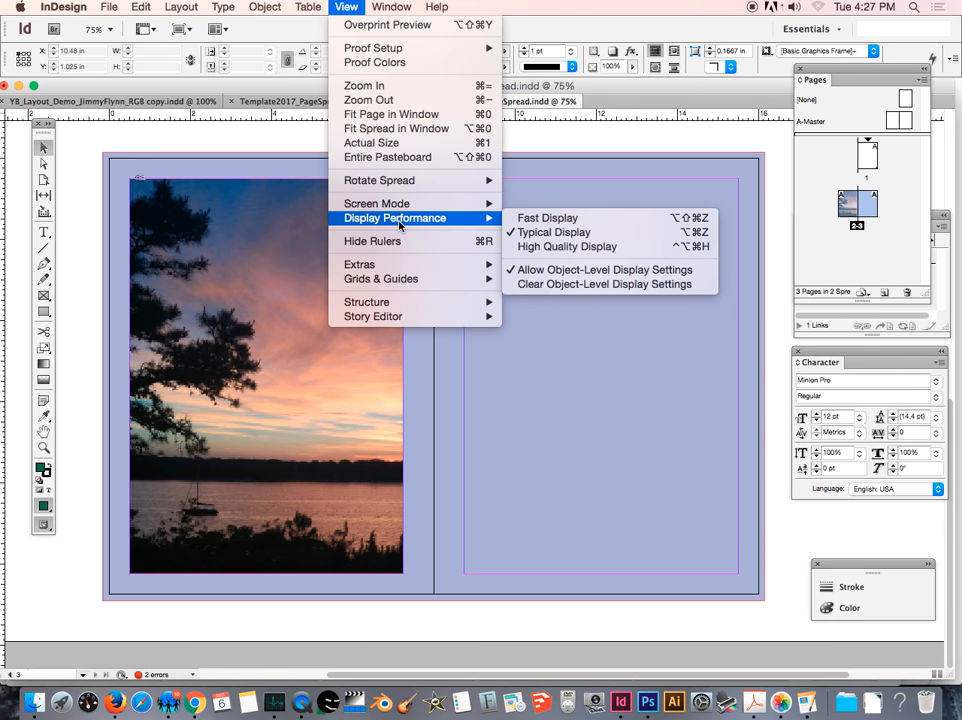
{"action": "left_click", "coordinate": [550, 252]}
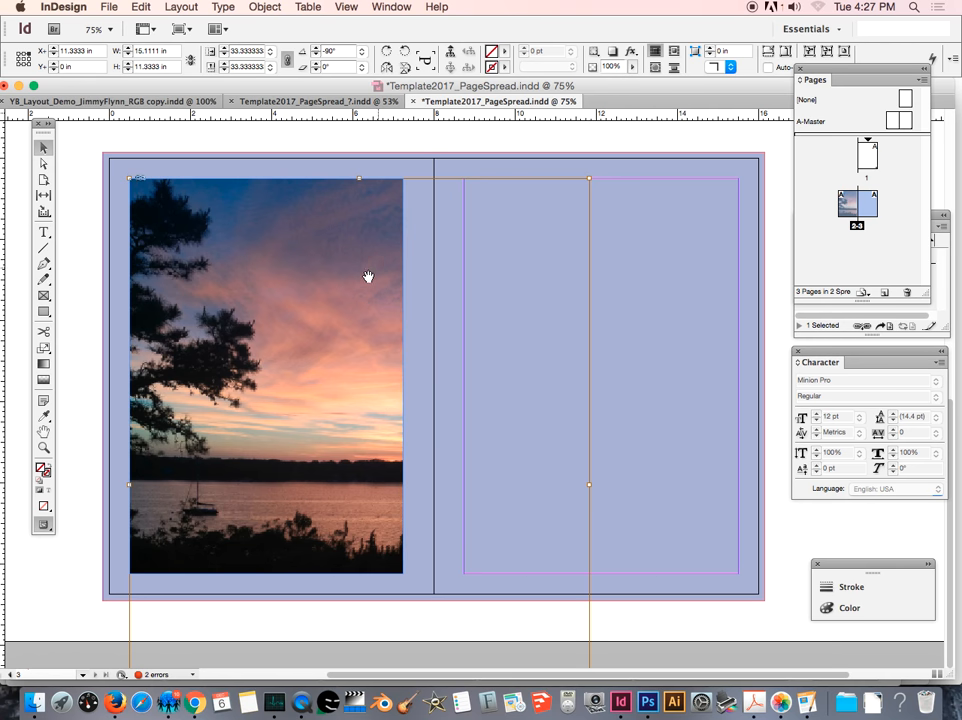
{"action": "left_click", "coordinate": [412, 144]}
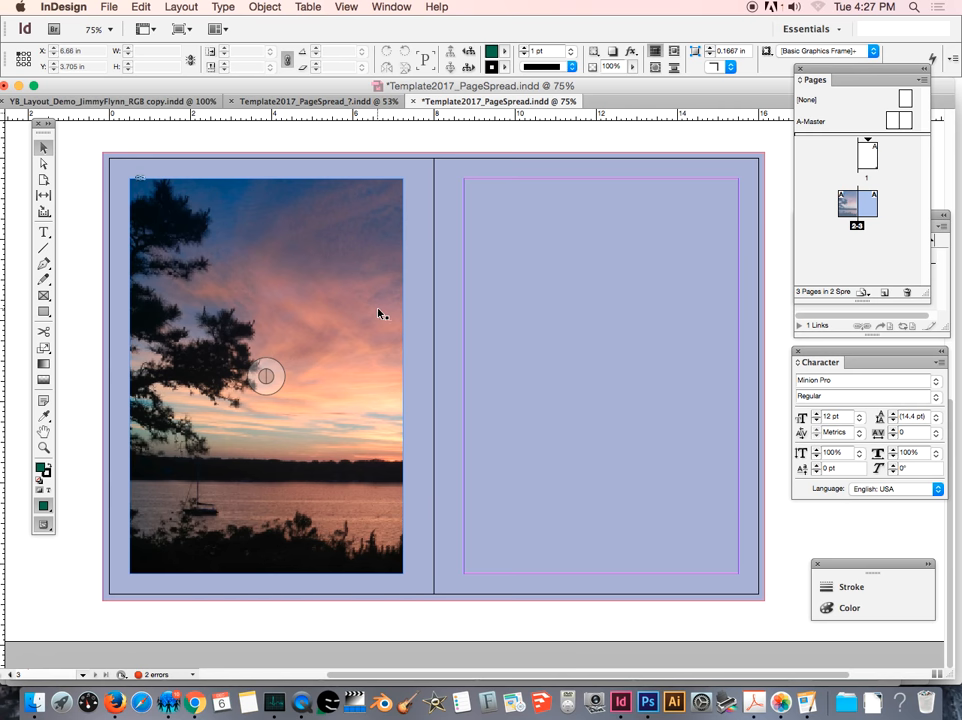
Select the photo inside the left-page frame and shift it up and to the left within the frame.
{"action": "left_click", "coordinate": [378, 313]}
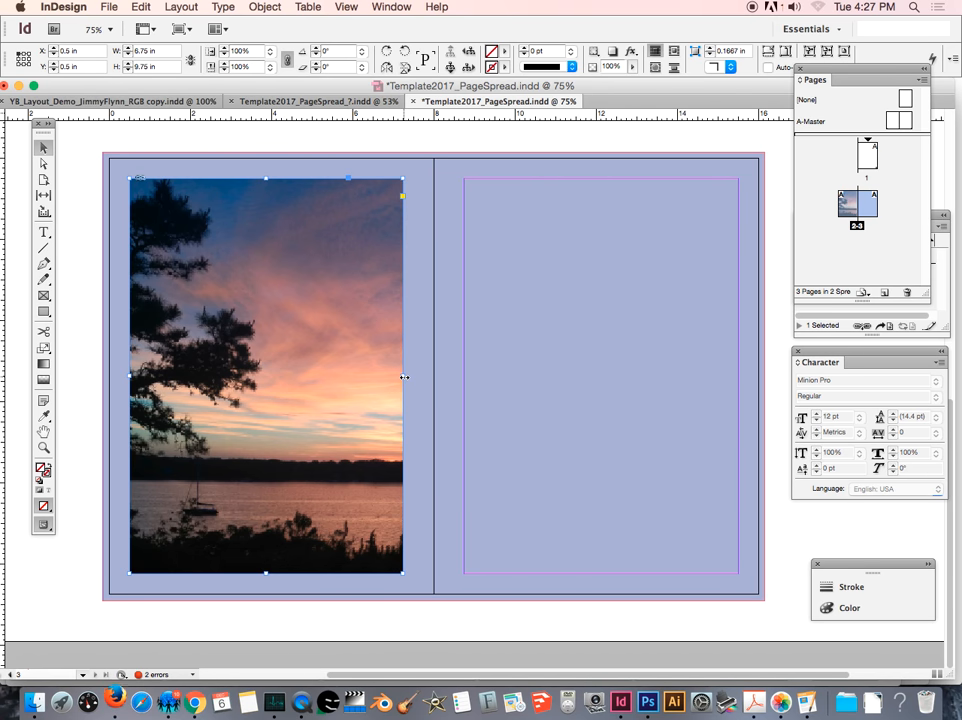
{"action": "mouse_move", "coordinate": [404, 377]}
{"action": "left_mouse_down"}
{"action": "mouse_move", "coordinate": [425, 377]}
{"action": "mouse_move", "coordinate": [403, 379]}
{"action": "left_mouse_up"}
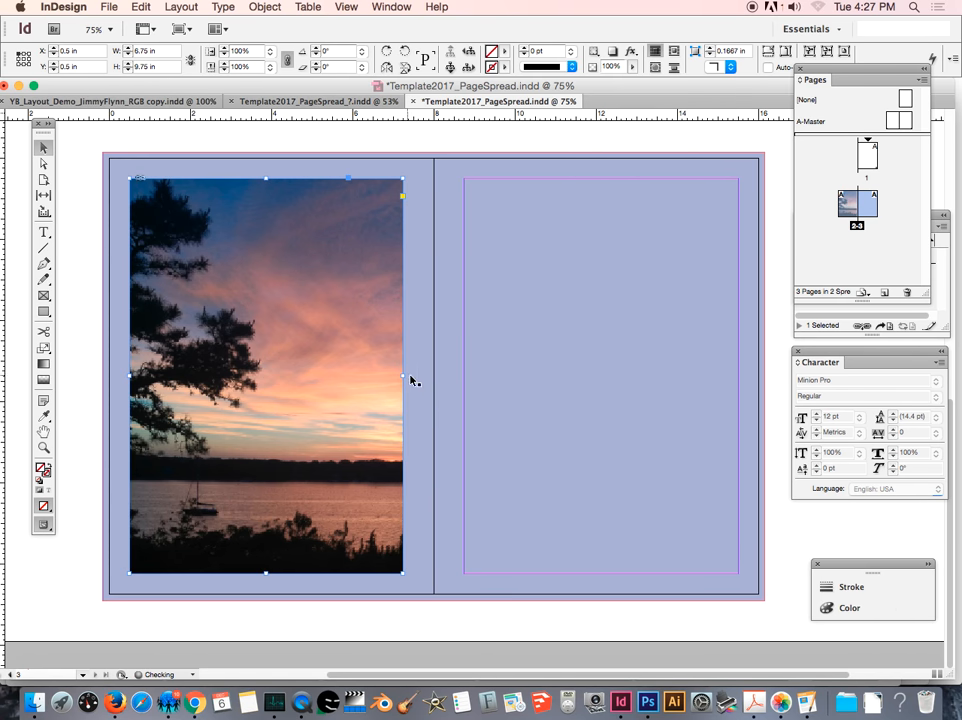
{"action": "double_click", "coordinate": [342, 344]}
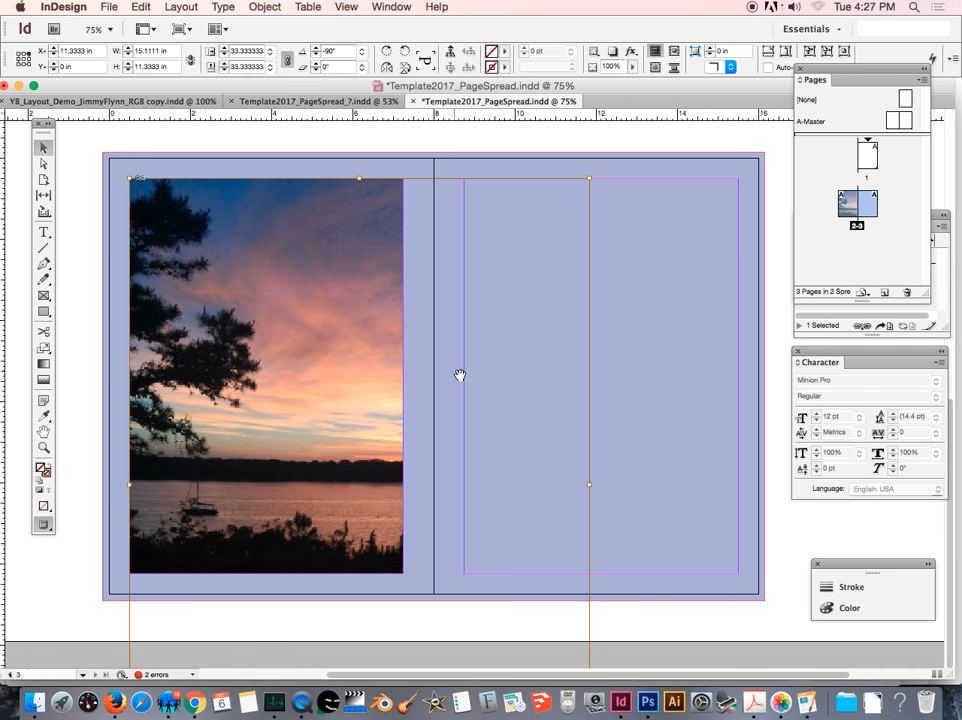
{"action": "left_click_drag", "start_coordinate": [346, 412], "coordinate": [279, 430]}
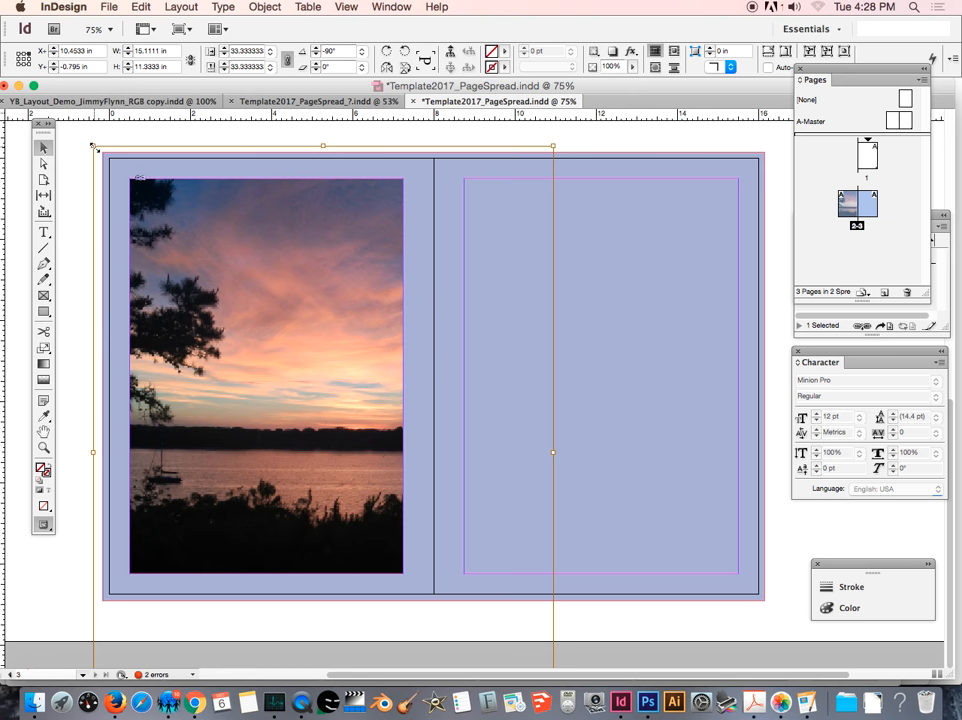
Scale the photo inside its frame down to about 10.04 by 7.36 in, reposition it to fill the frame, and deselect it.
{"action": "left_click_drag", "start_coordinate": [94, 146], "coordinate": [270, 381]}
{"action": "left_click_drag", "start_coordinate": [350, 468], "coordinate": [213, 269]}
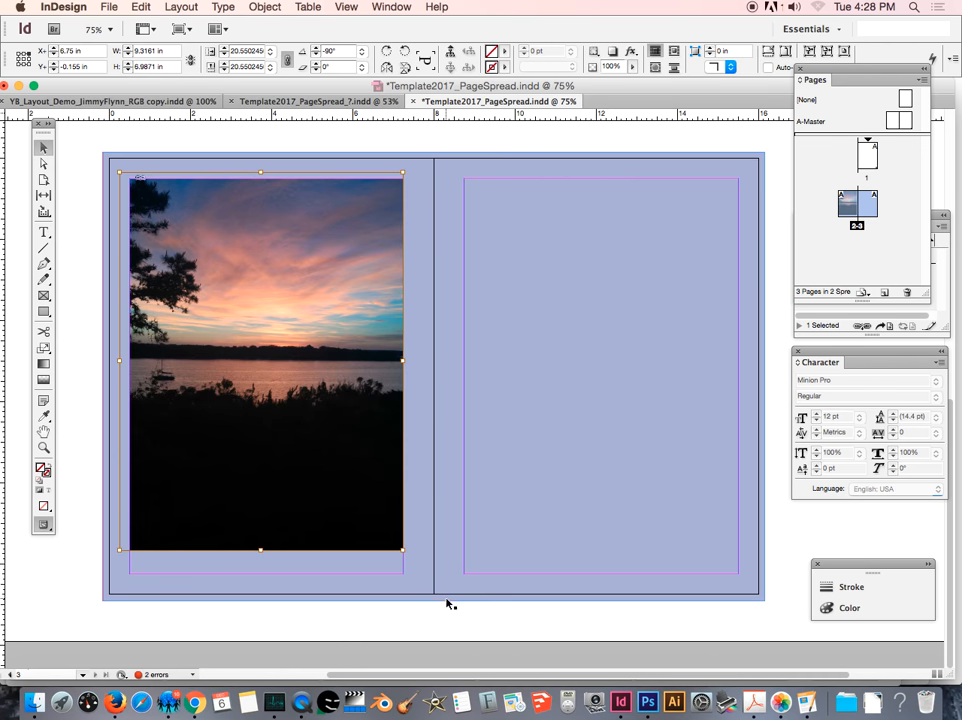
{"action": "left_click_drag", "start_coordinate": [402, 550], "coordinate": [418, 579]}
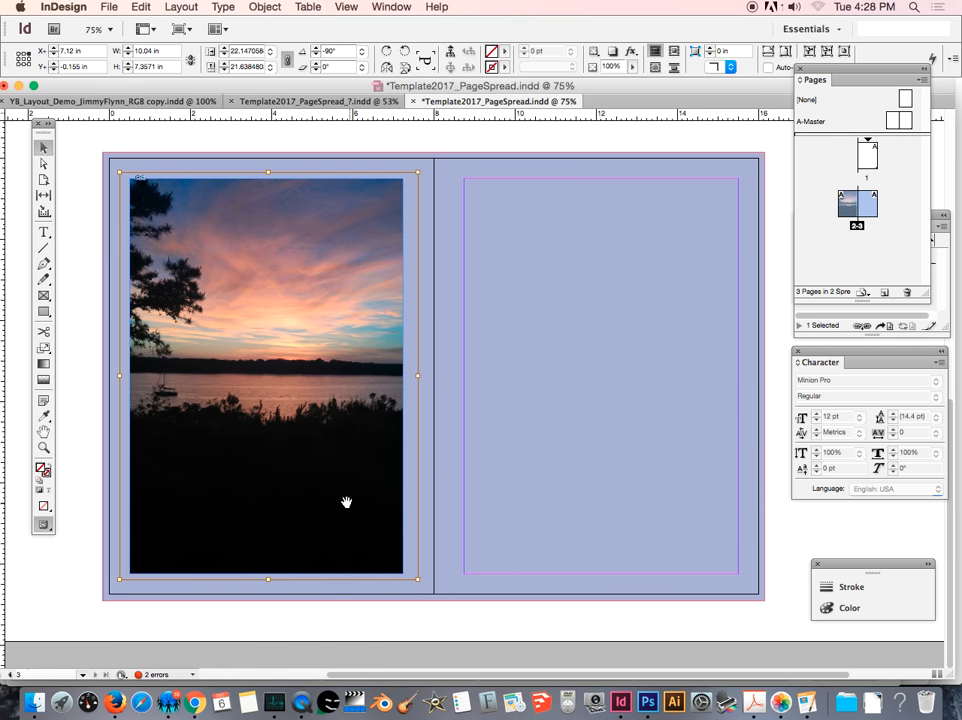
{"action": "mouse_move", "coordinate": [318, 490]}
{"action": "left_mouse_down"}
{"action": "mouse_move", "coordinate": [326, 491]}
{"action": "mouse_move", "coordinate": [311, 496]}
{"action": "left_mouse_up"}
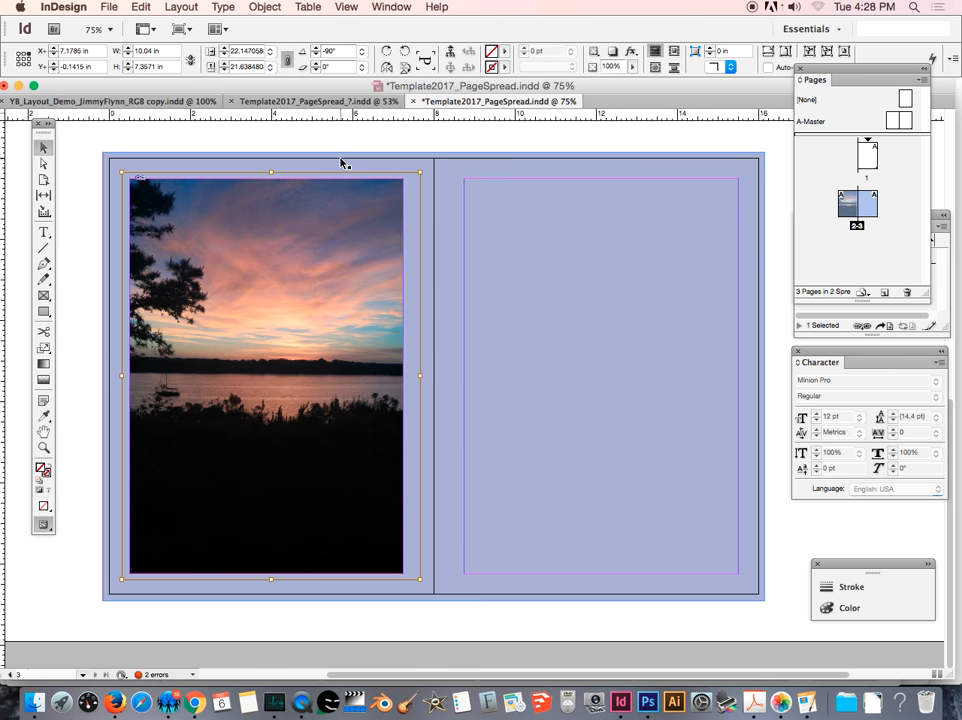
{"action": "left_click", "coordinate": [148, 145]}
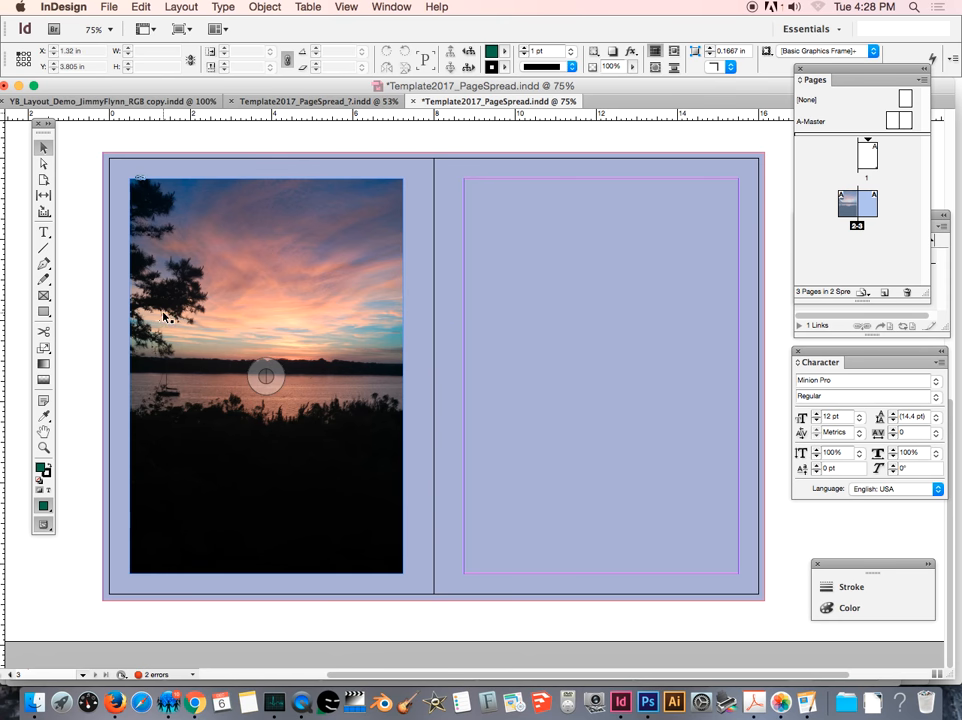
Select the left-page photo frame and set its stroke type to Dotted.
{"action": "left_click", "coordinate": [213, 184]}
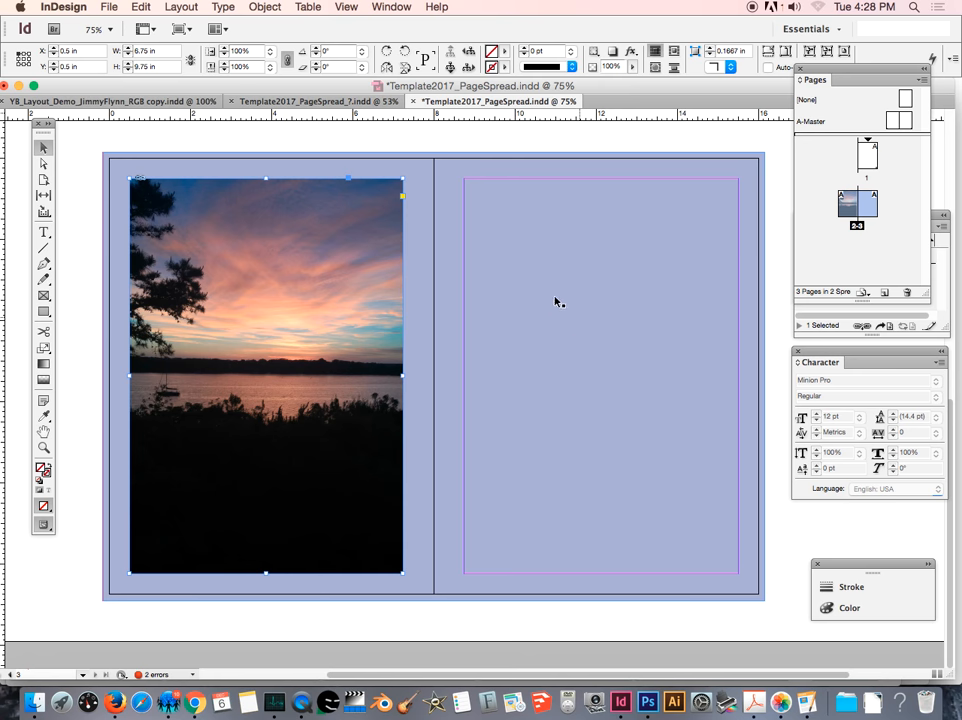
{"action": "left_click", "coordinate": [572, 67]}
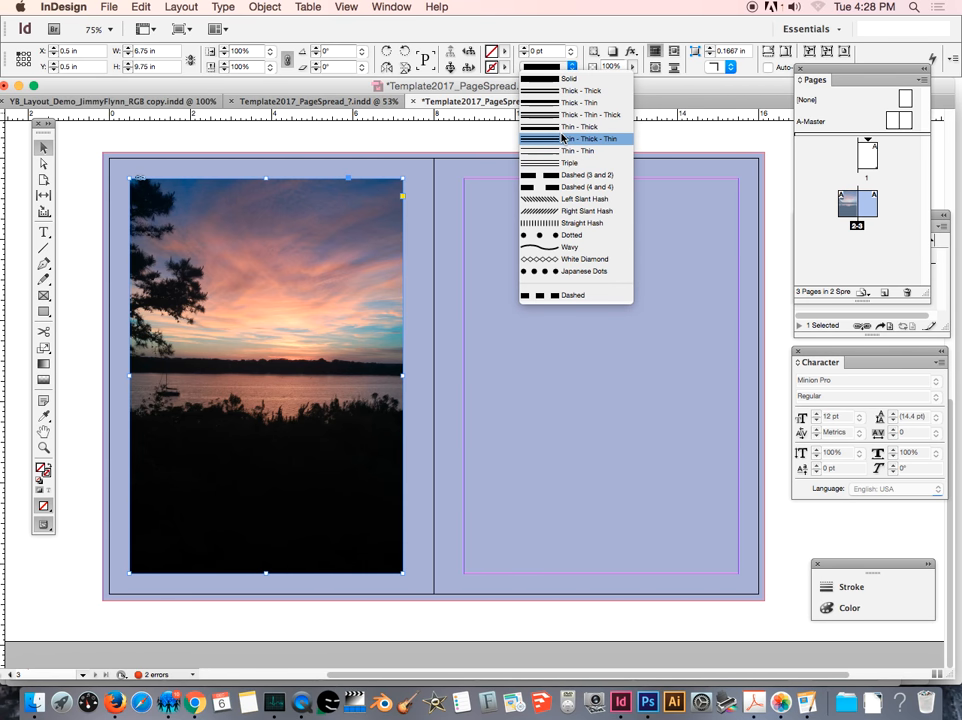
{"action": "left_click", "coordinate": [572, 236]}
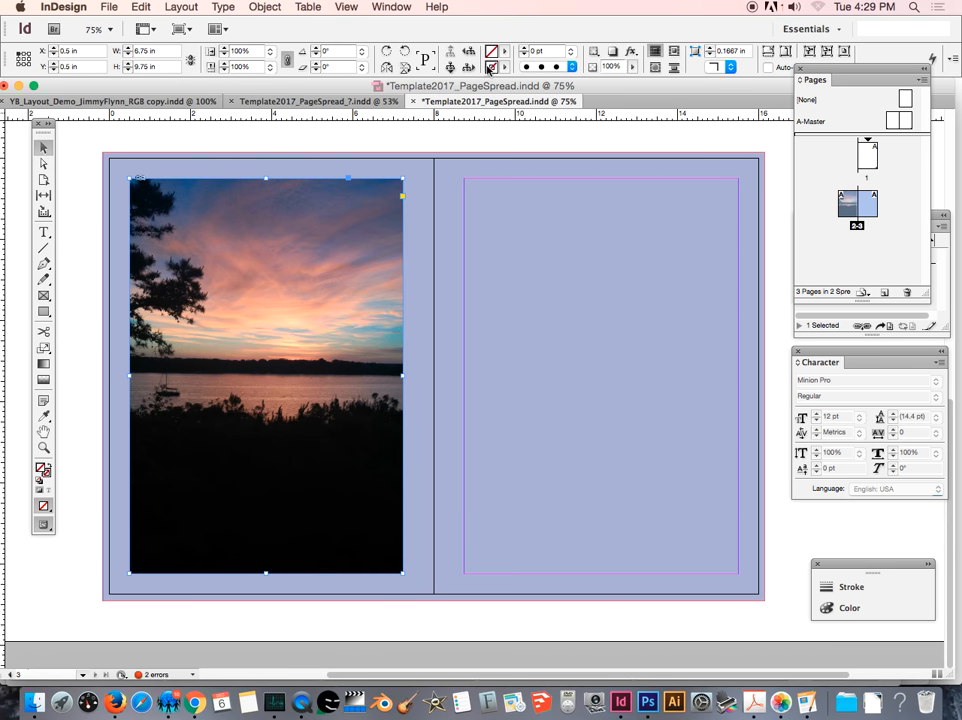
{"action": "double_click", "coordinate": [501, 69]}
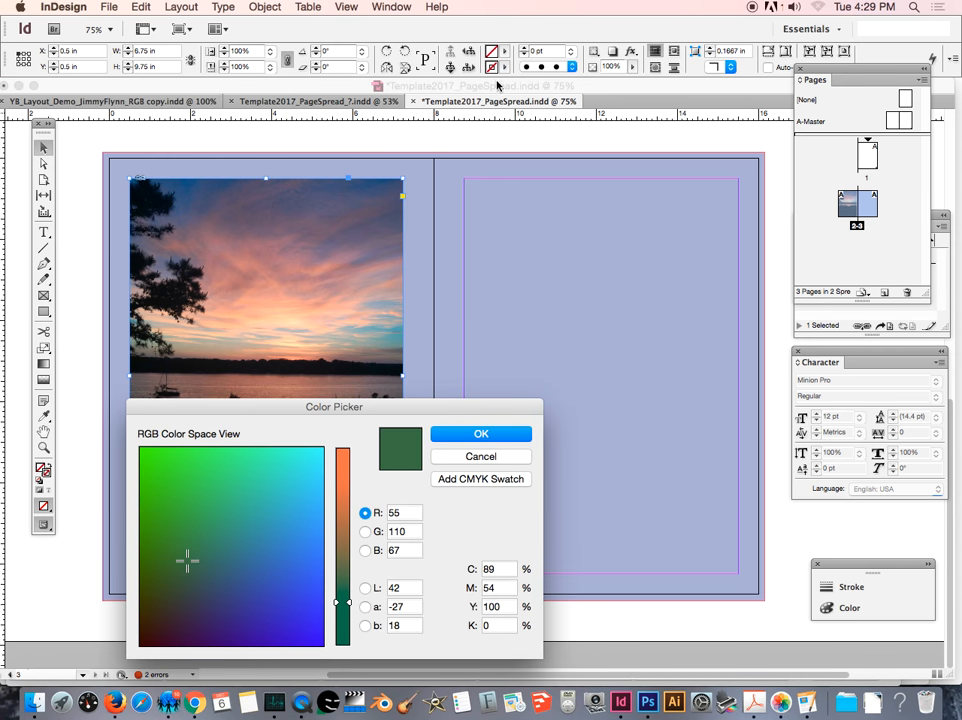
{"action": "mouse_move", "coordinate": [183, 559]}
{"action": "left_mouse_down"}
{"action": "mouse_move", "coordinate": [274, 567]}
{"action": "mouse_move", "coordinate": [255, 477]}
{"action": "mouse_move", "coordinate": [316, 429]}
{"action": "mouse_move", "coordinate": [248, 492]}
{"action": "left_mouse_up"}
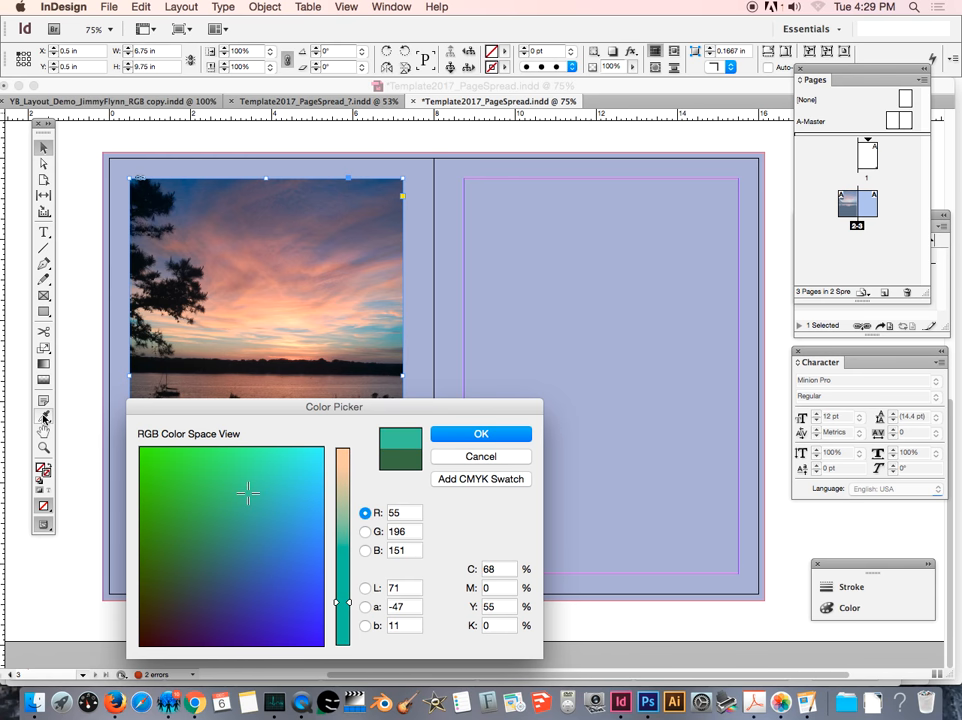
{"action": "left_click", "coordinate": [501, 457]}
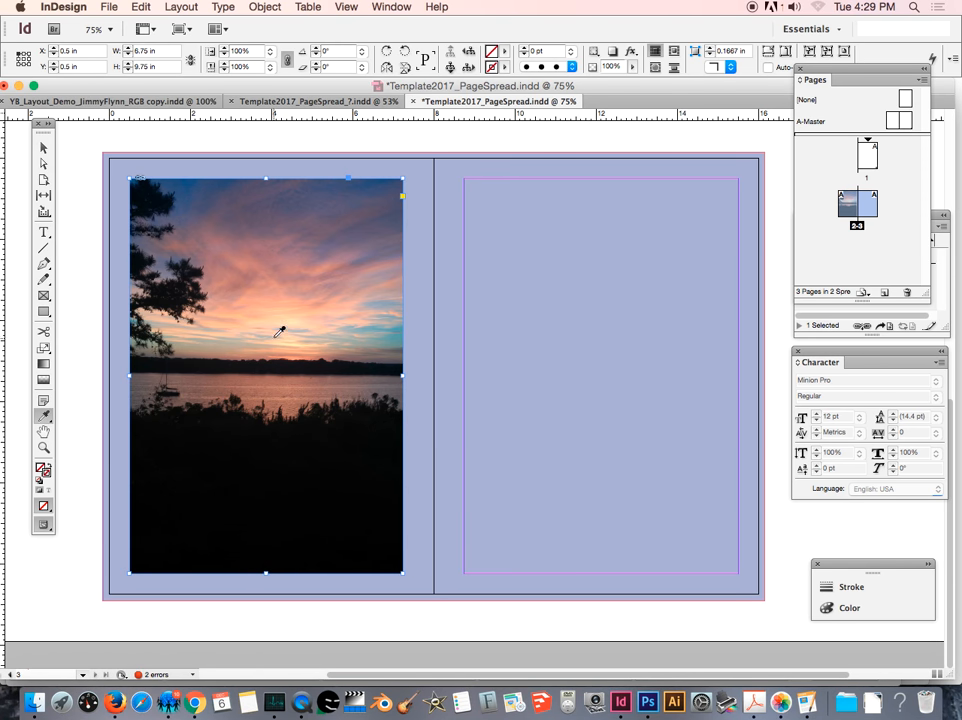
Sample a peach color from the sunset with the Eyedropper for the frame's stroke and adjust it to RGB 255, 186, 128.
{"action": "left_click", "coordinate": [258, 290]}
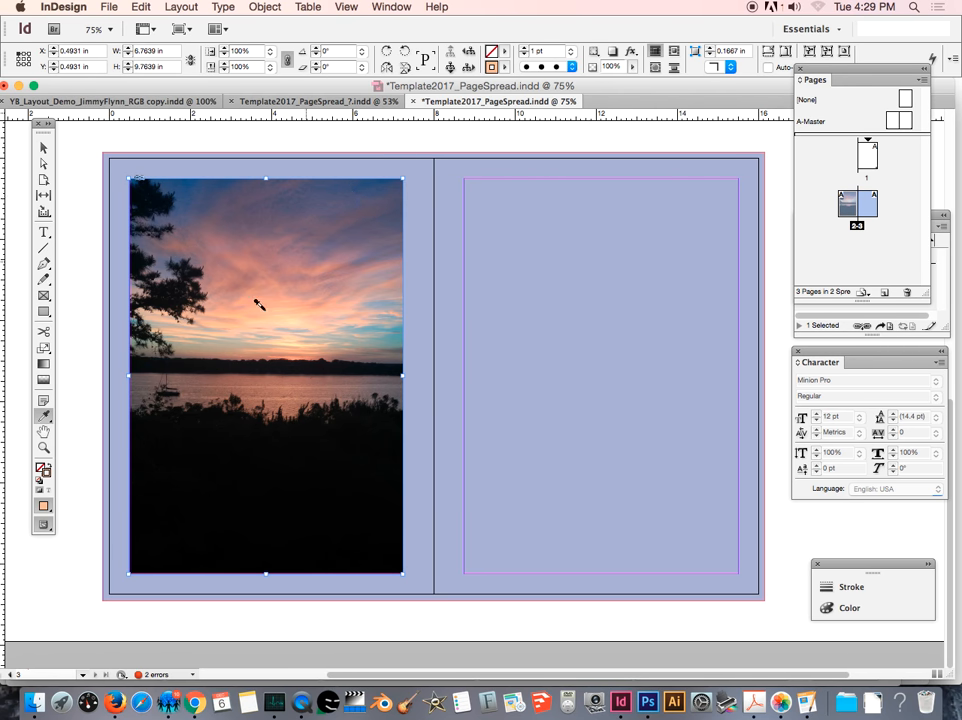
{"action": "left_click", "coordinate": [43, 507]}
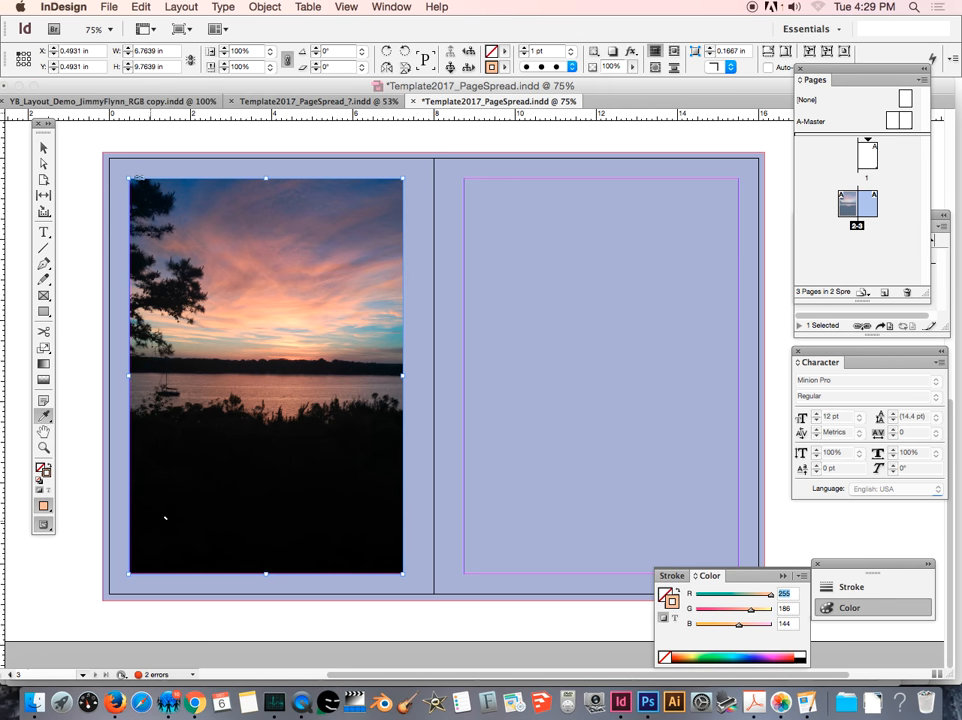
{"action": "left_click_drag", "start_coordinate": [740, 624], "coordinate": [736, 626]}
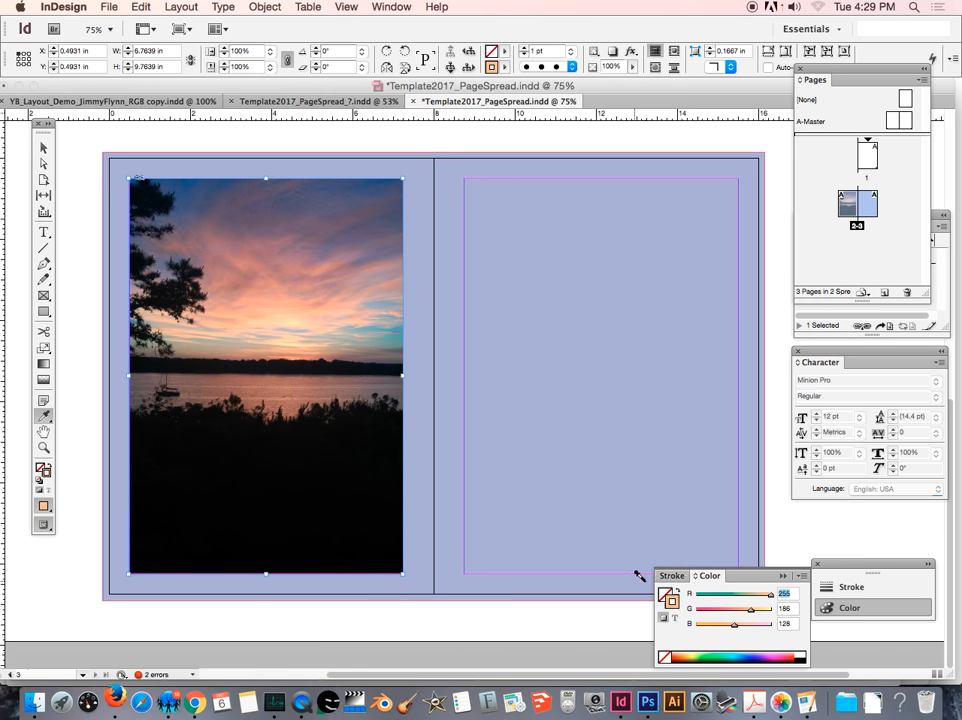
Show the stroke settings over the right page and examine the available stroke types and weights.
{"action": "left_click", "coordinate": [673, 577]}
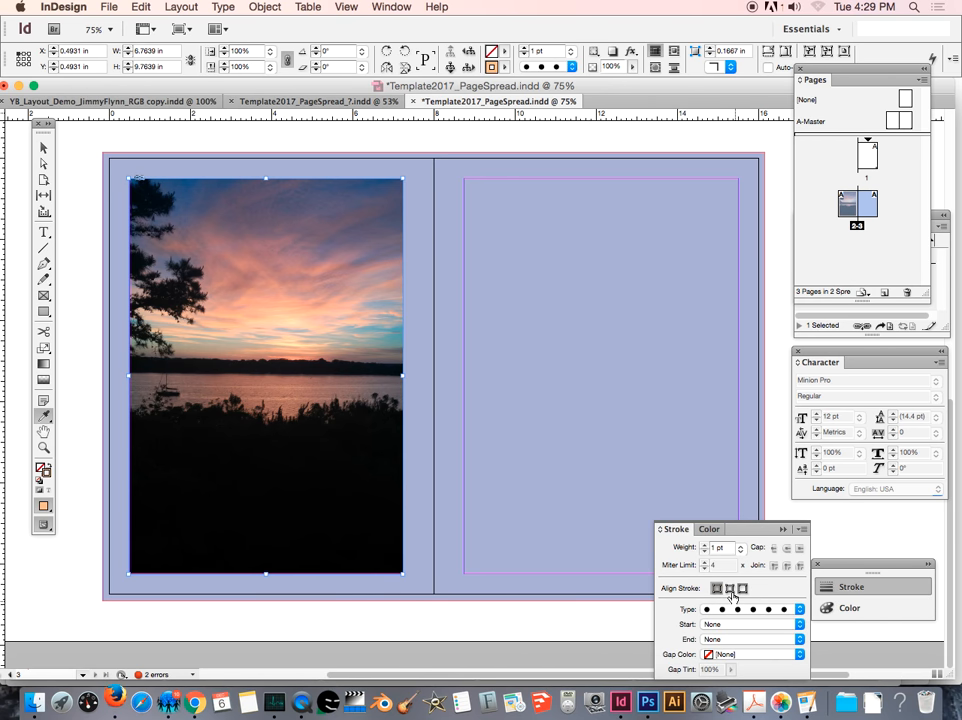
{"action": "mouse_move", "coordinate": [735, 538]}
{"action": "left_mouse_down"}
{"action": "mouse_move", "coordinate": [747, 451]}
{"action": "mouse_move", "coordinate": [700, 382]}
{"action": "left_mouse_up"}
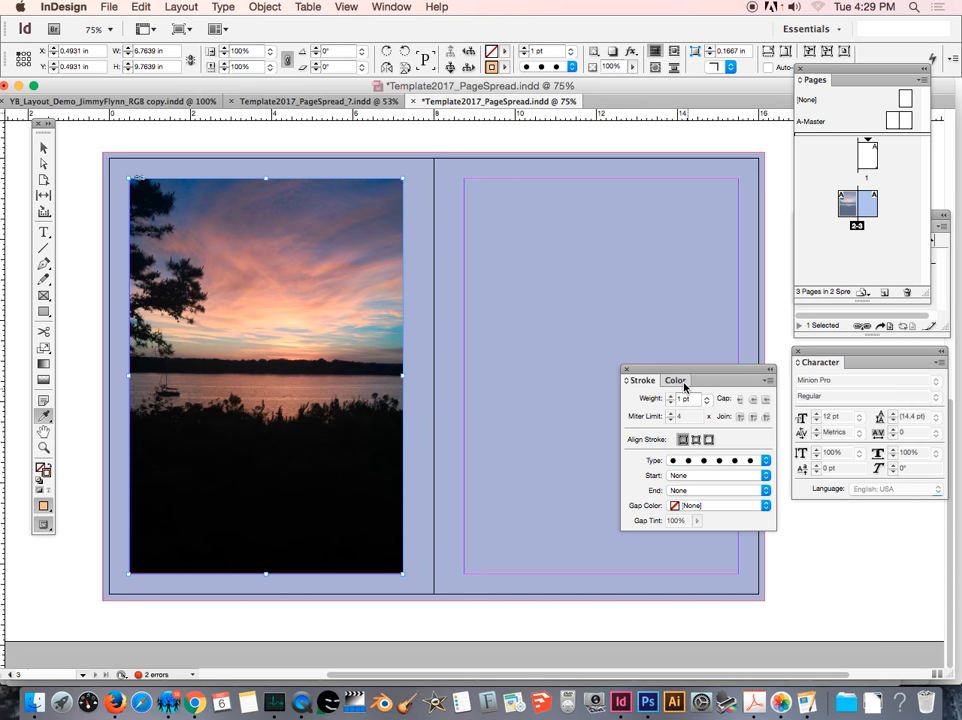
{"action": "left_click", "coordinate": [765, 460]}
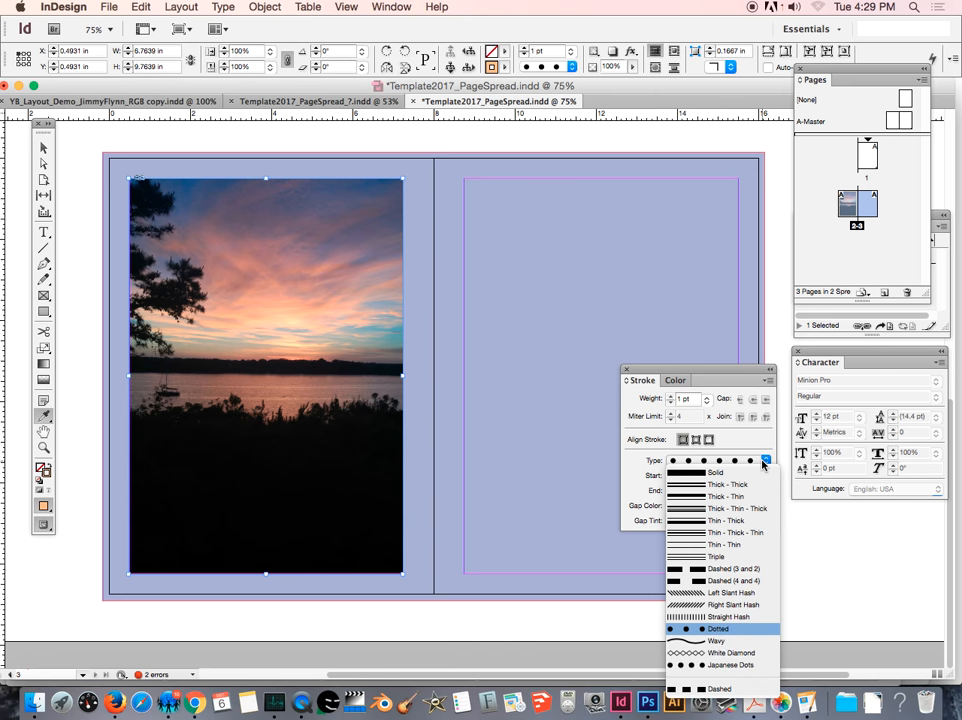
{"action": "left_click", "coordinate": [765, 460]}
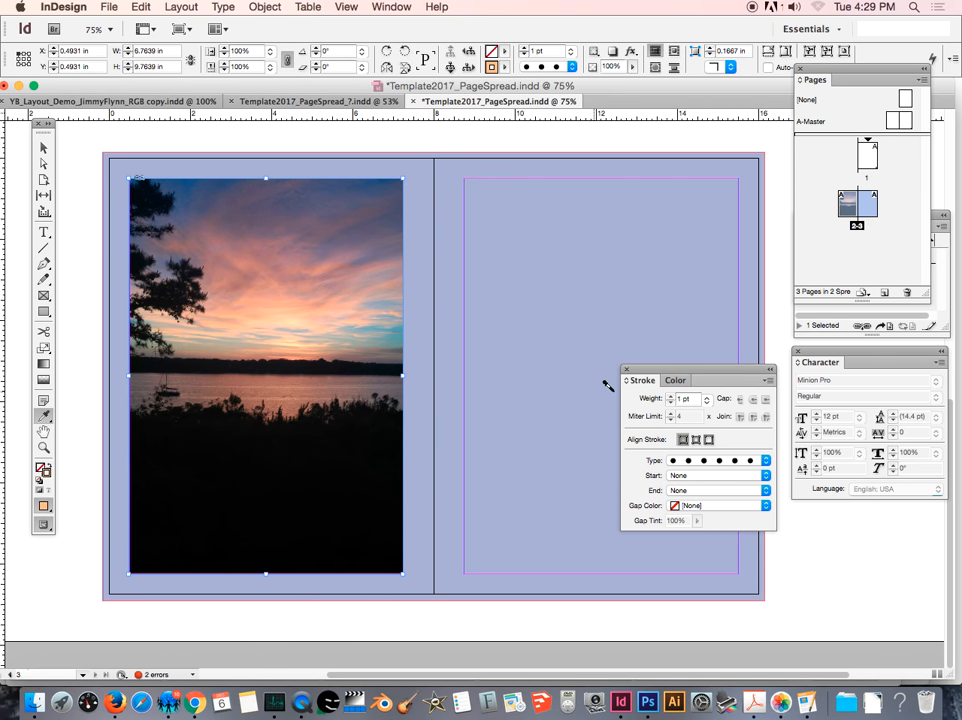
{"action": "left_click", "coordinate": [707, 400]}
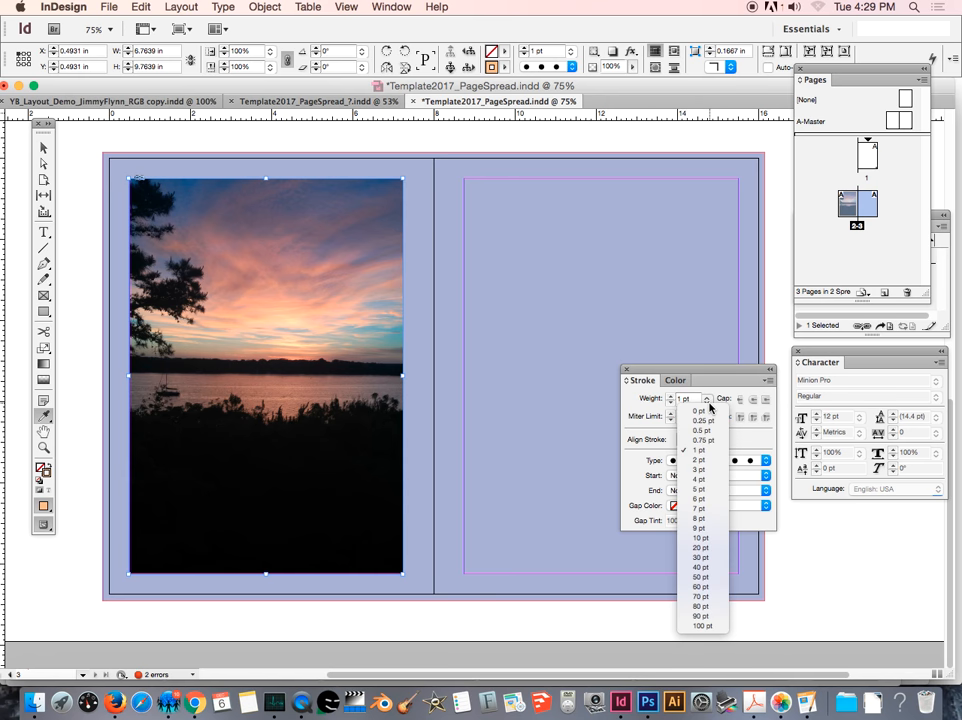
Set the photo frame's stroke color to a magenta with RGB values 190, 67, 176.
{"action": "left_click", "coordinate": [46, 475]}
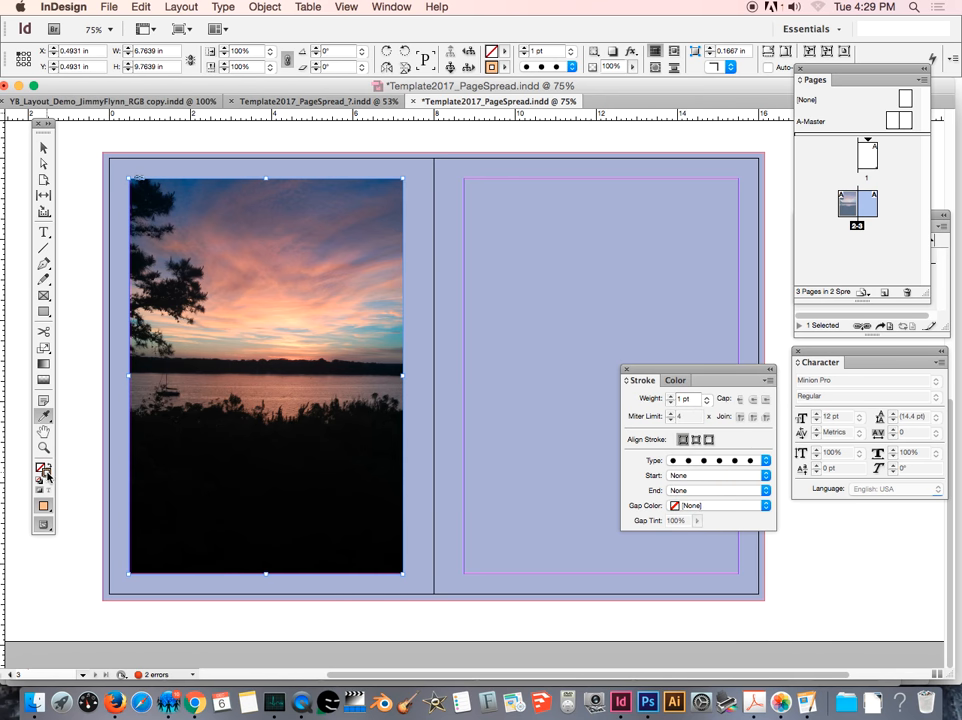
{"action": "double_click", "coordinate": [493, 69]}
{"action": "mouse_move", "coordinate": [238, 499]}
{"action": "left_mouse_down"}
{"action": "mouse_move", "coordinate": [273, 550]}
{"action": "mouse_move", "coordinate": [234, 544]}
{"action": "left_mouse_up"}
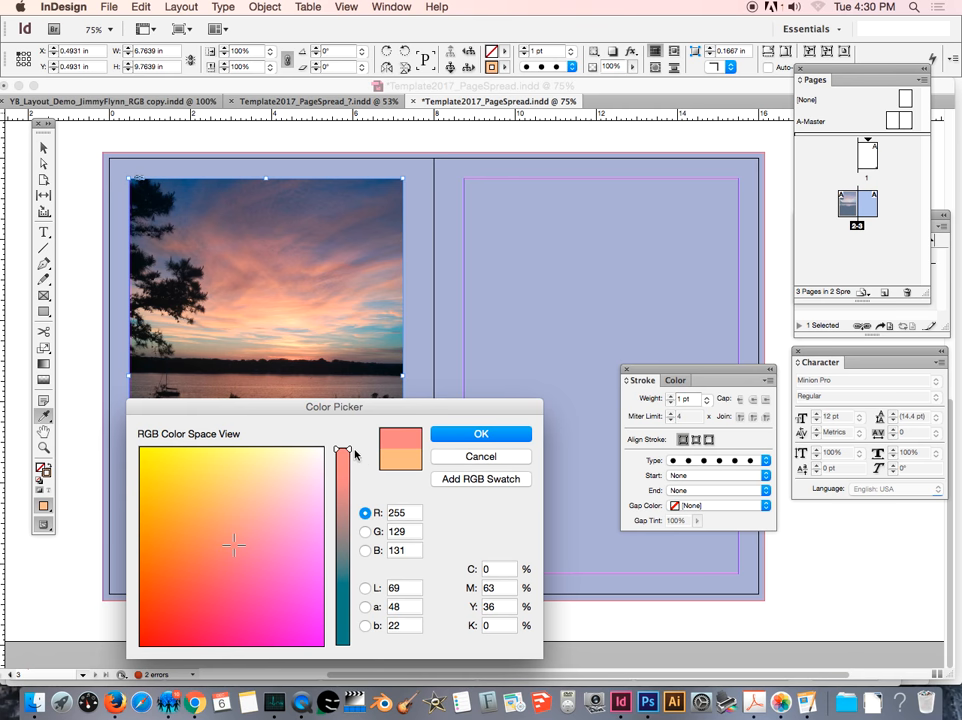
{"action": "left_click_drag", "start_coordinate": [352, 456], "coordinate": [343, 498]}
{"action": "mouse_move", "coordinate": [236, 550]}
{"action": "left_mouse_down"}
{"action": "mouse_move", "coordinate": [274, 598]}
{"action": "mouse_move", "coordinate": [266, 594]}
{"action": "left_mouse_up"}
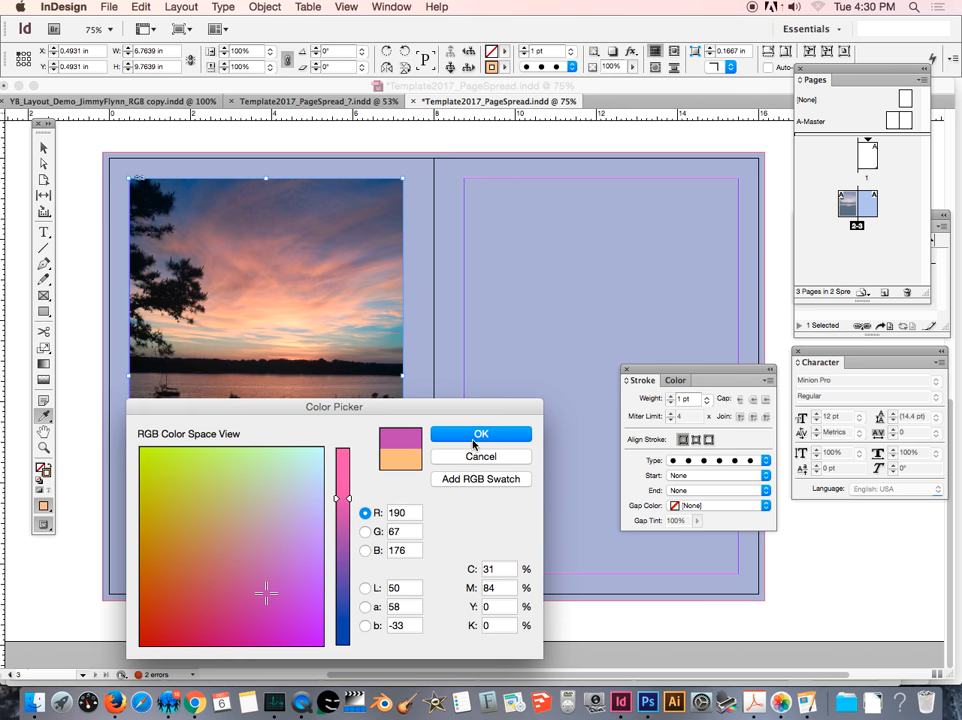
{"action": "left_click", "coordinate": [478, 436]}
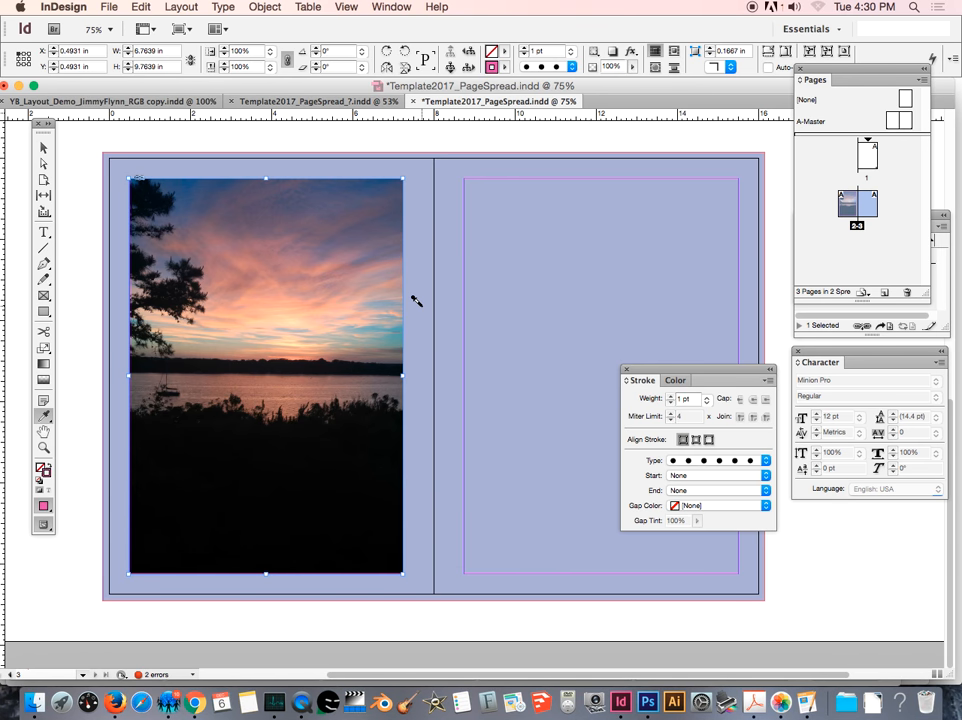
Choose Dotted as the photo frame's stroke type and set the stroke weight to 11 pt.
{"action": "left_click", "coordinate": [571, 67]}
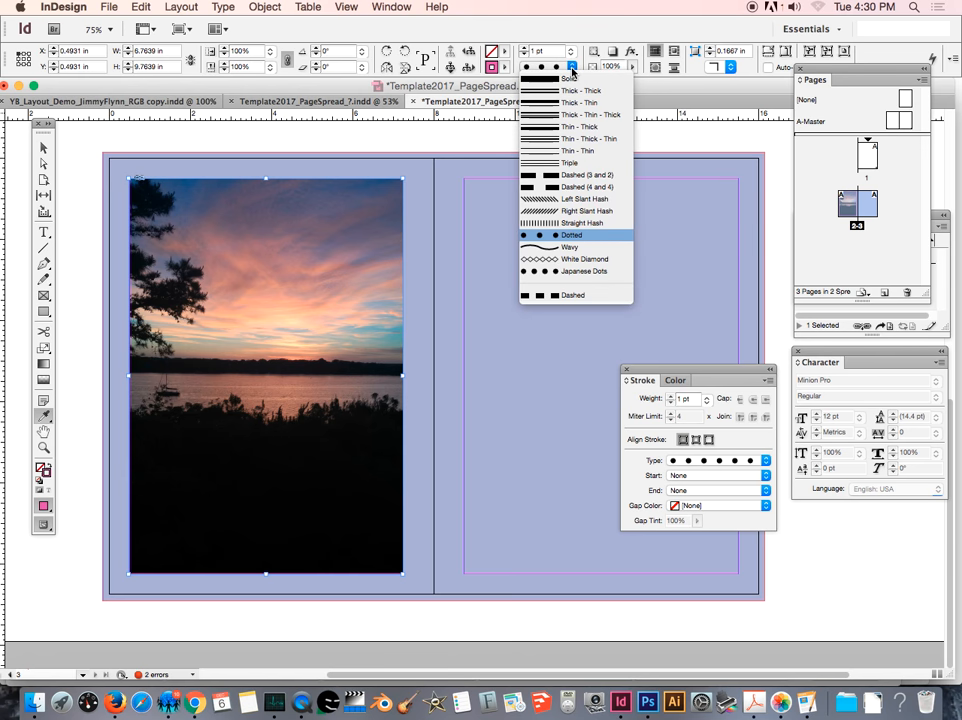
{"action": "left_click", "coordinate": [567, 234]}
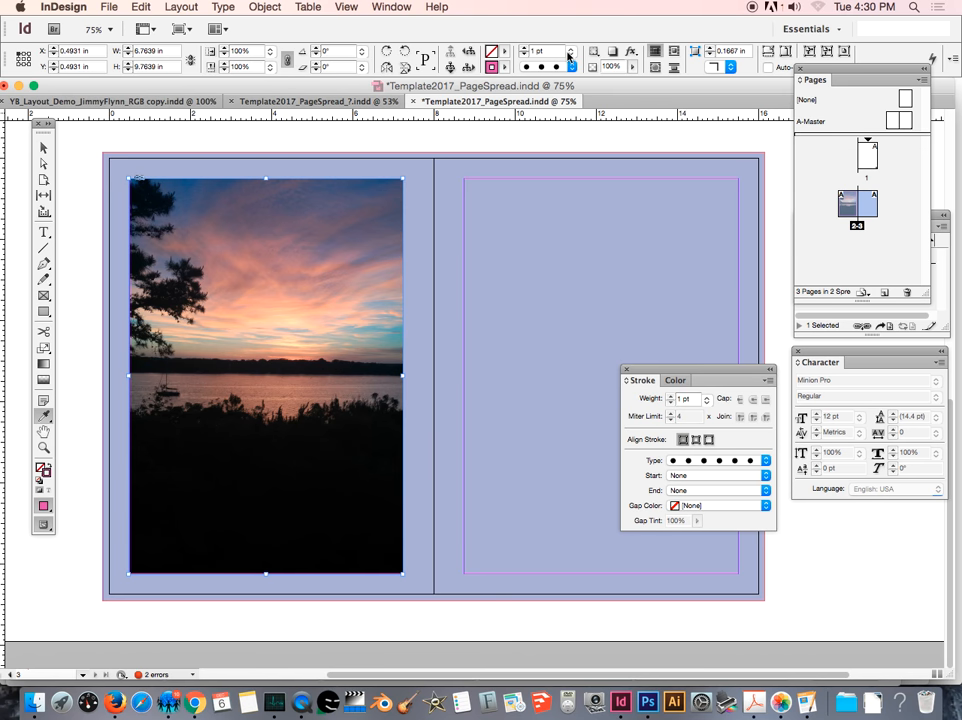
{"action": "left_click", "coordinate": [523, 49]}
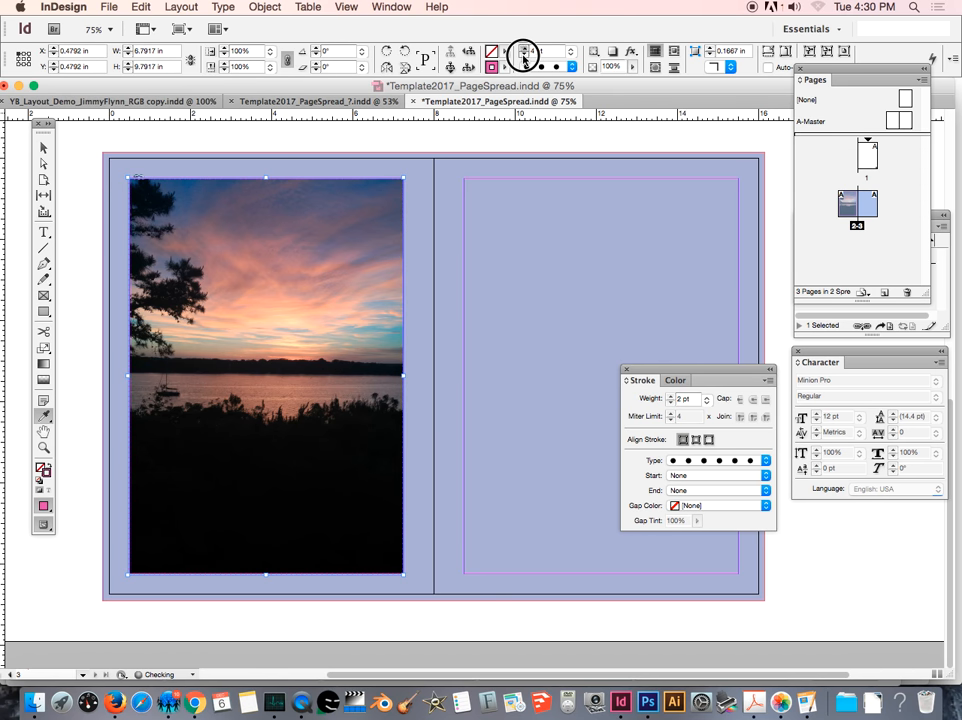
{"action": "left_click", "coordinate": [524, 56]}
{"action": "left_click", "coordinate": [524, 49]}
{"action": "left_click", "coordinate": [524, 49]}
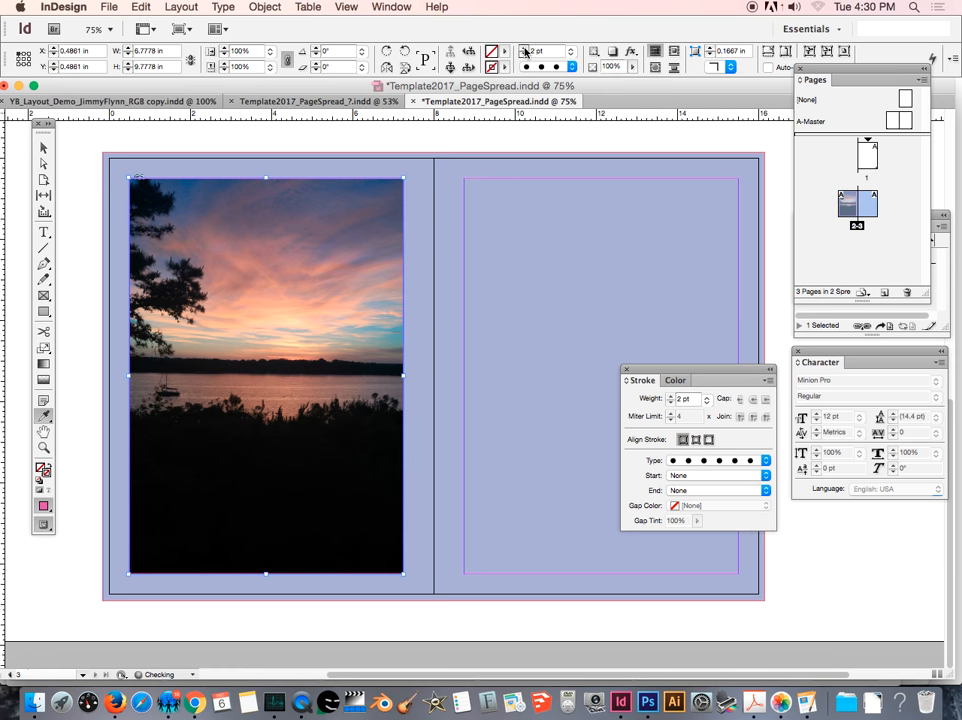
{"action": "left_click", "coordinate": [524, 49]}
{"action": "left_click", "coordinate": [524, 49]}
{"action": "left_click", "coordinate": [524, 49]}
{"action": "left_click", "coordinate": [524, 49]}
{"action": "left_click", "coordinate": [524, 49]}
{"action": "left_click", "coordinate": [524, 49]}
{"action": "left_click", "coordinate": [524, 49]}
{"action": "left_click", "coordinate": [524, 49]}
{"action": "left_click", "coordinate": [524, 49]}
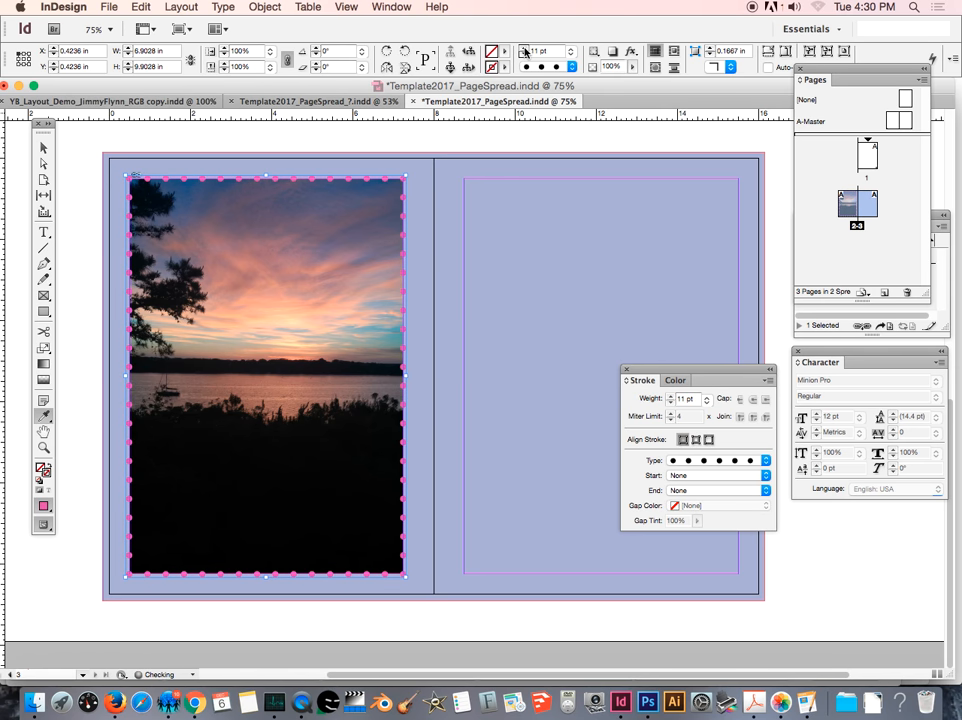
Increase the photo frame's stroke weight to 16 pt and change its stroke type to Wavy.
{"action": "left_click", "coordinate": [523, 49]}
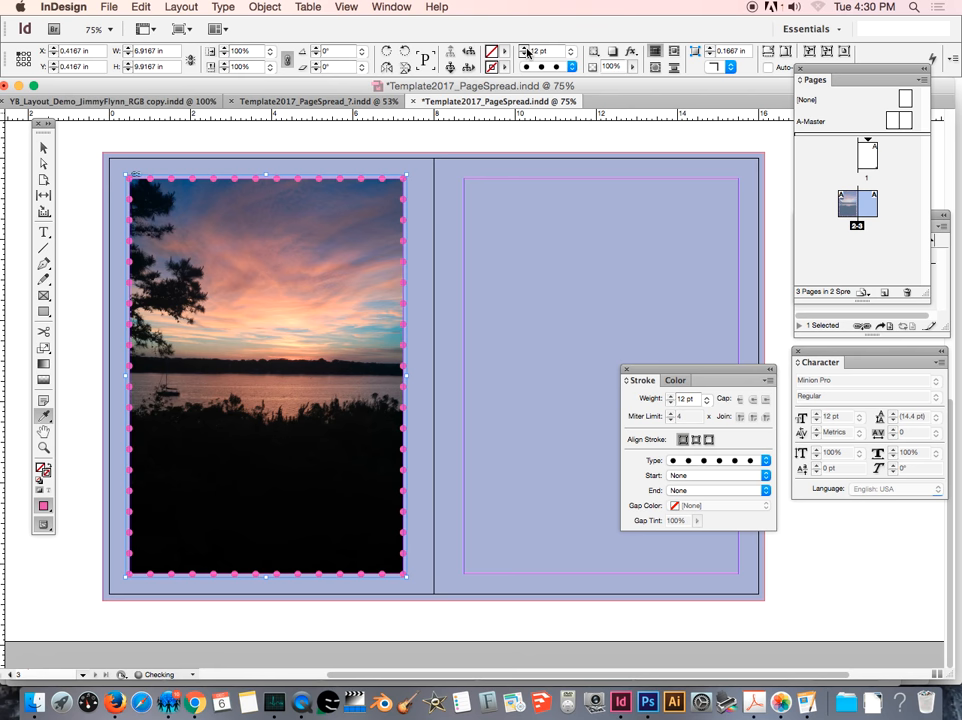
{"action": "left_click", "coordinate": [524, 49]}
{"action": "left_click", "coordinate": [524, 49]}
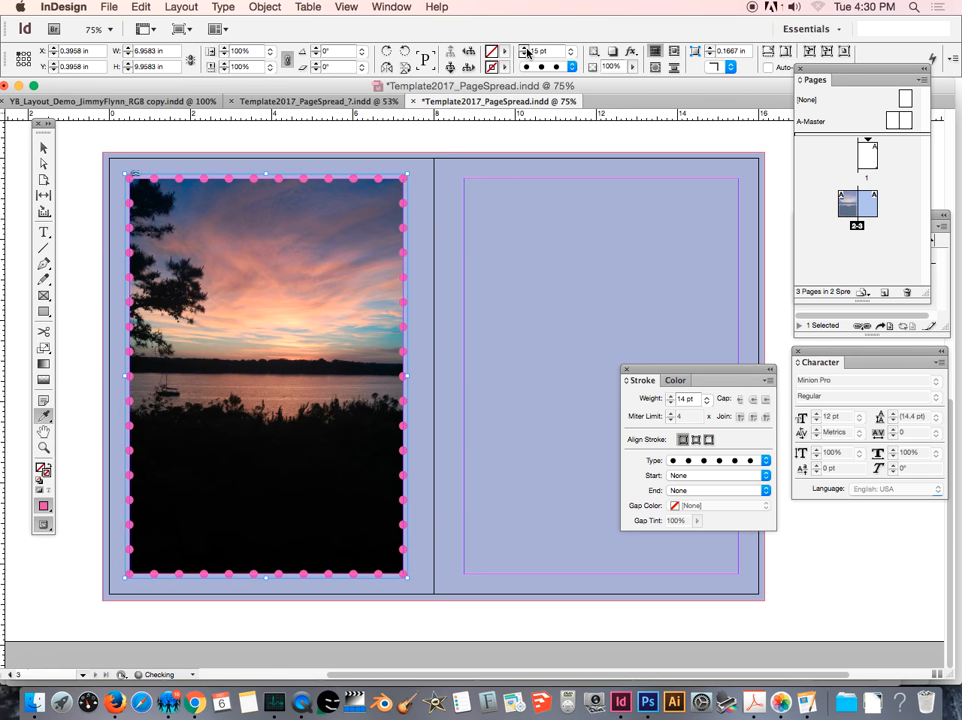
{"action": "left_click", "coordinate": [524, 49]}
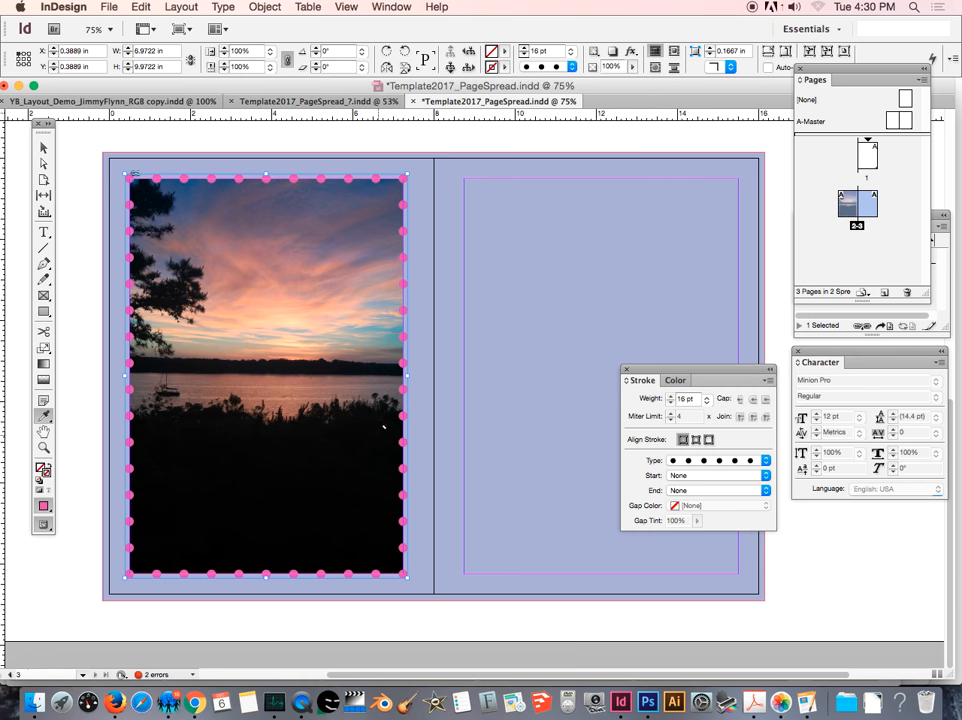
{"action": "left_click", "coordinate": [573, 67]}
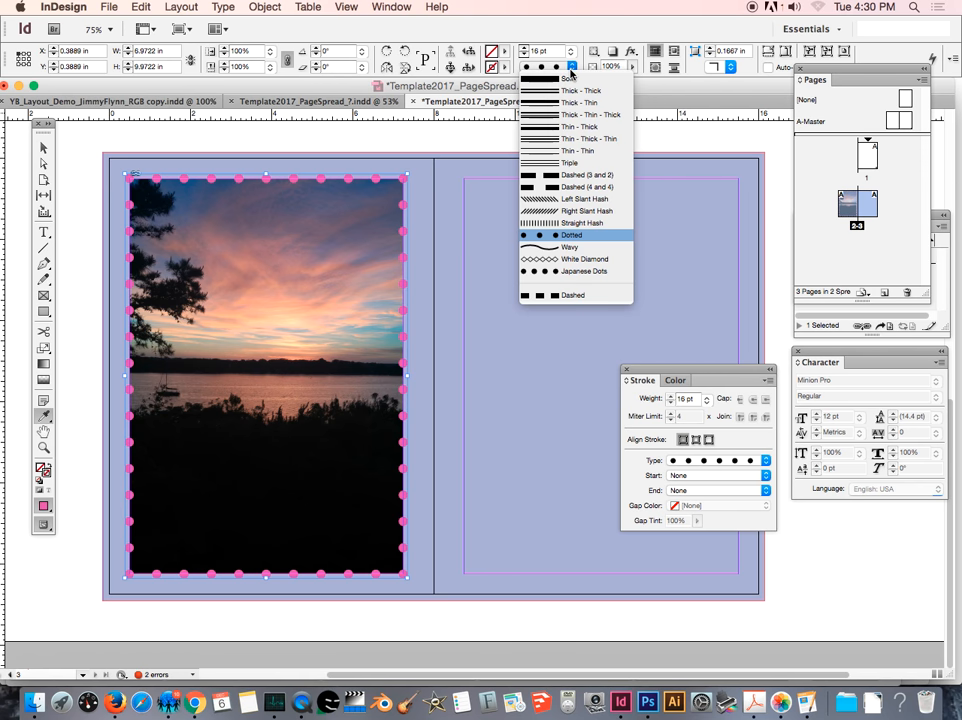
{"action": "left_click", "coordinate": [577, 249]}
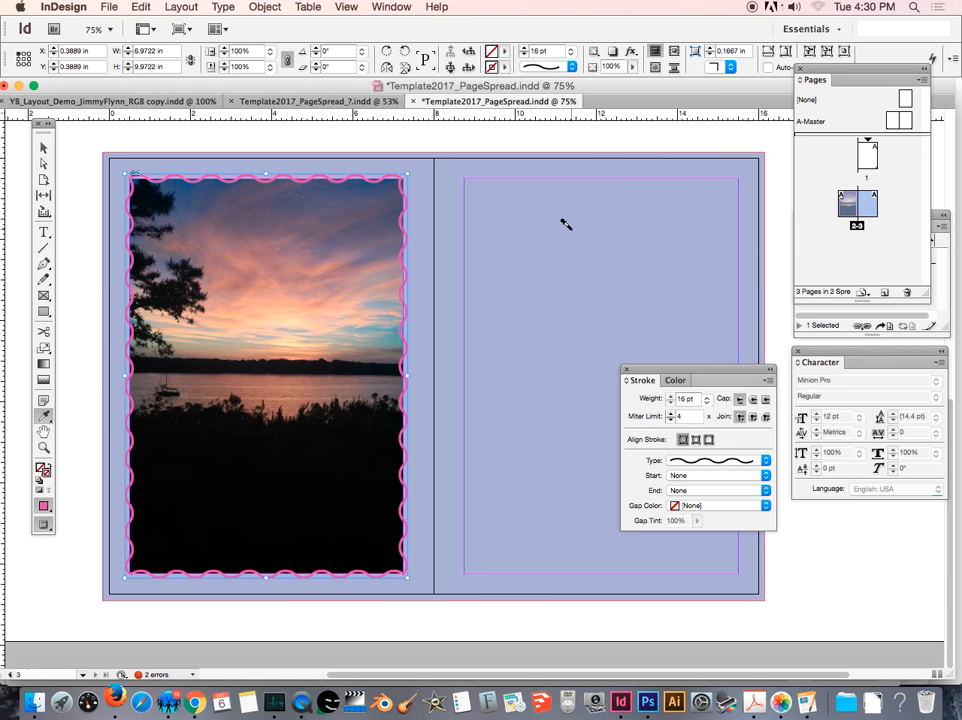
{"action": "left_click", "coordinate": [43, 147]}
{"action": "left_click", "coordinate": [262, 374]}
{"action": "left_click", "coordinate": [560, 259]}
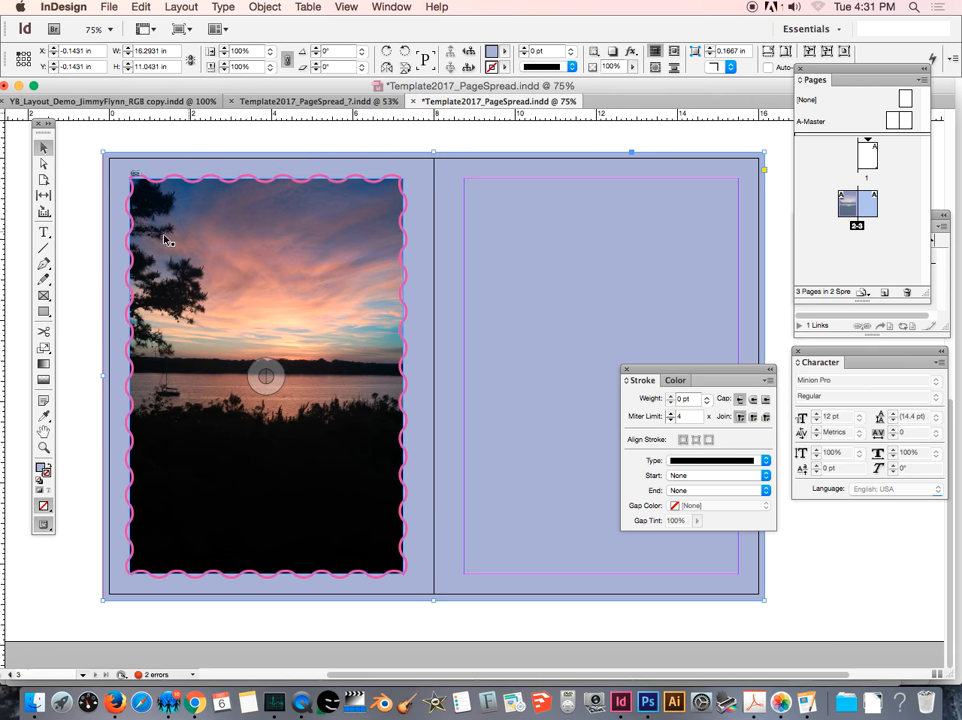
Draw an empty rectangle frame about 1.6 by 2.6 in over the photo's upper-left area and place a copy beside it at the same height.
{"action": "left_click", "coordinate": [44, 297]}
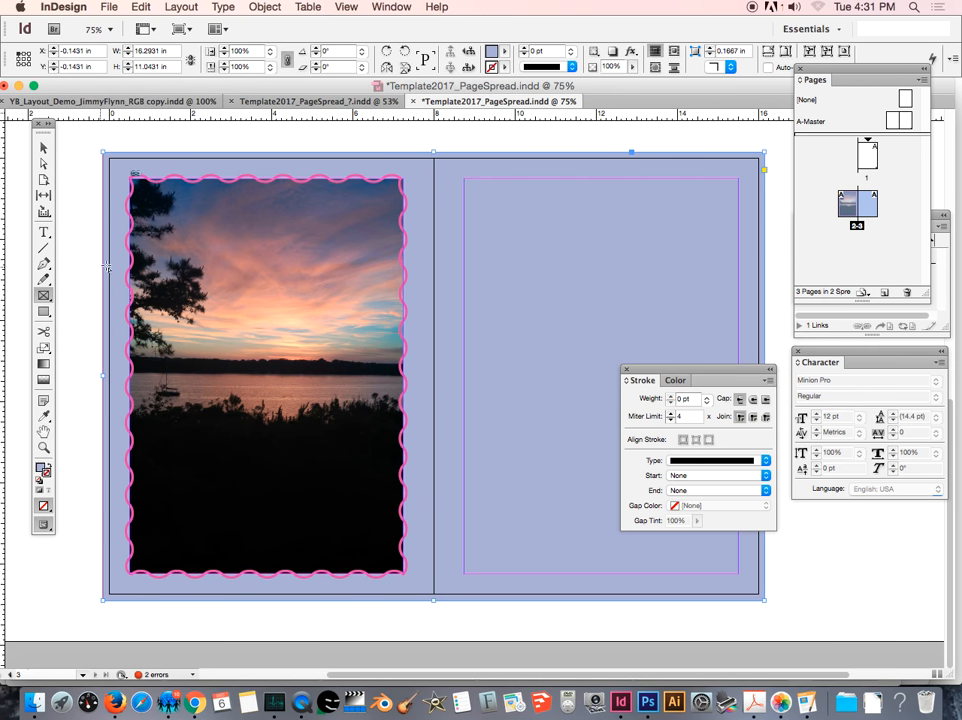
{"action": "left_click_drag", "start_coordinate": [152, 197], "coordinate": [216, 302]}
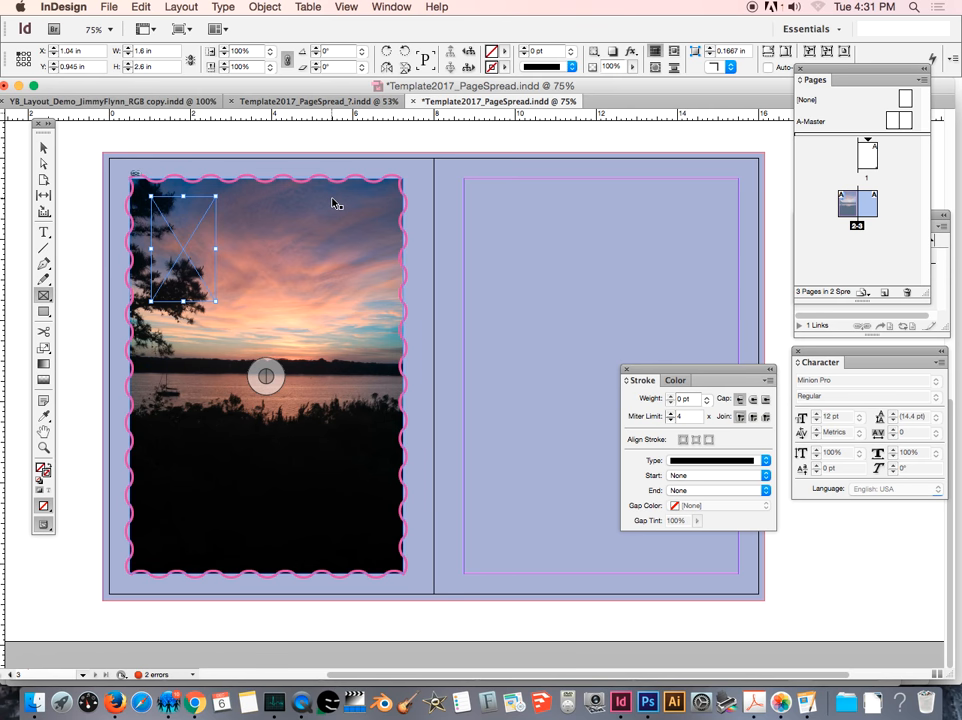
{"action": "key", "text": "super+v"}
{"action": "key", "text": "v"}
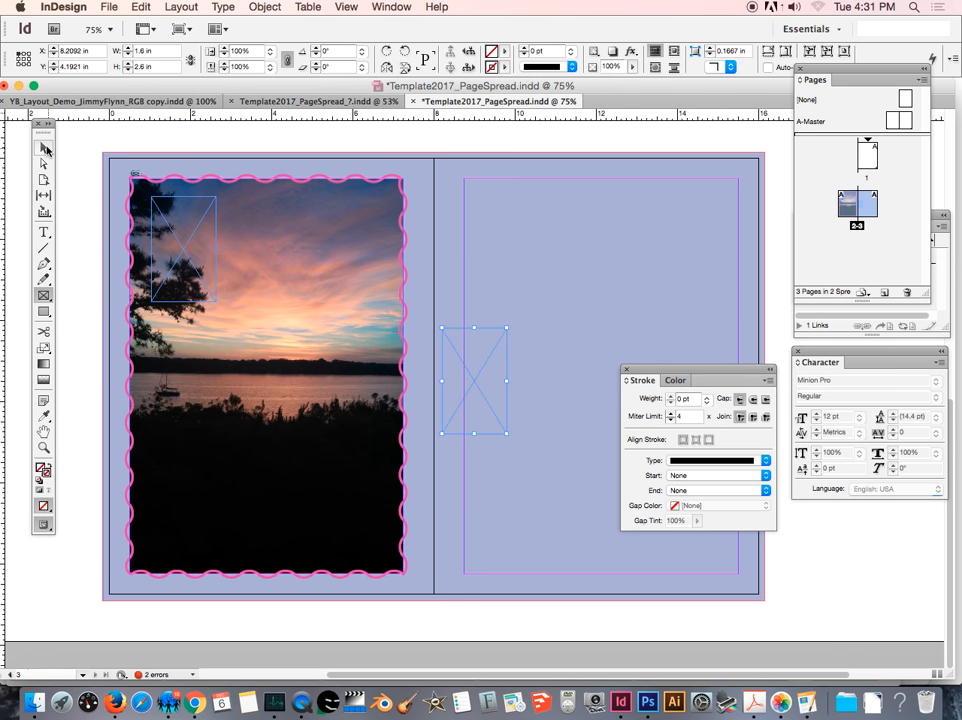
{"action": "left_click_drag", "start_coordinate": [473, 382], "coordinate": [255, 254]}
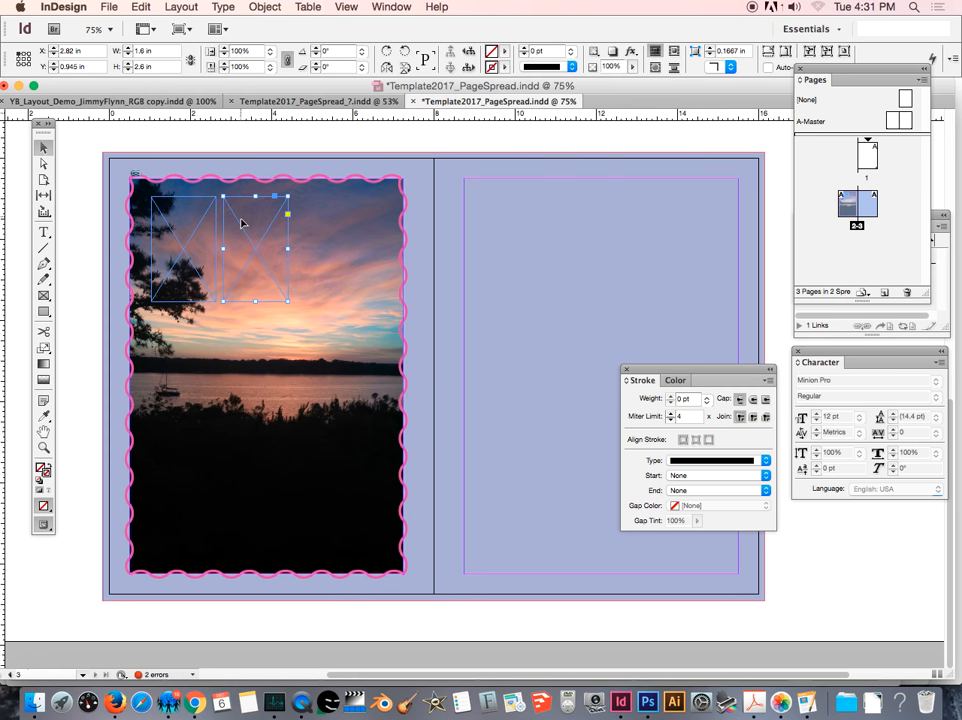
Paste a third frame in place, move it near the photo's right edge, and centre the middle frame between the outer two.
{"action": "left_click", "coordinate": [136, 8]}
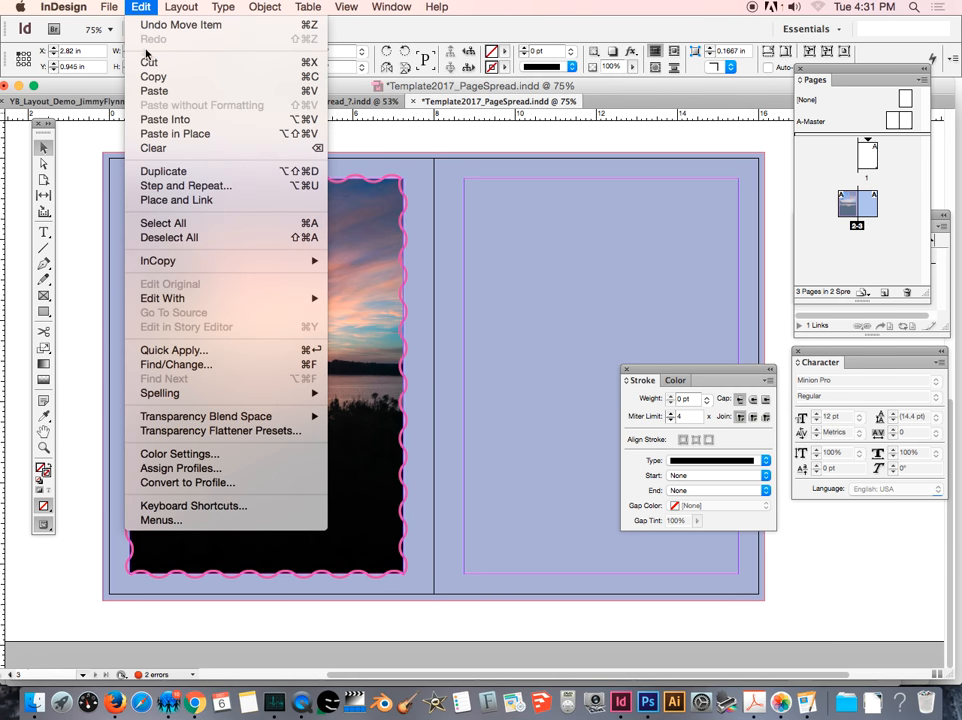
{"action": "left_click", "coordinate": [172, 134]}
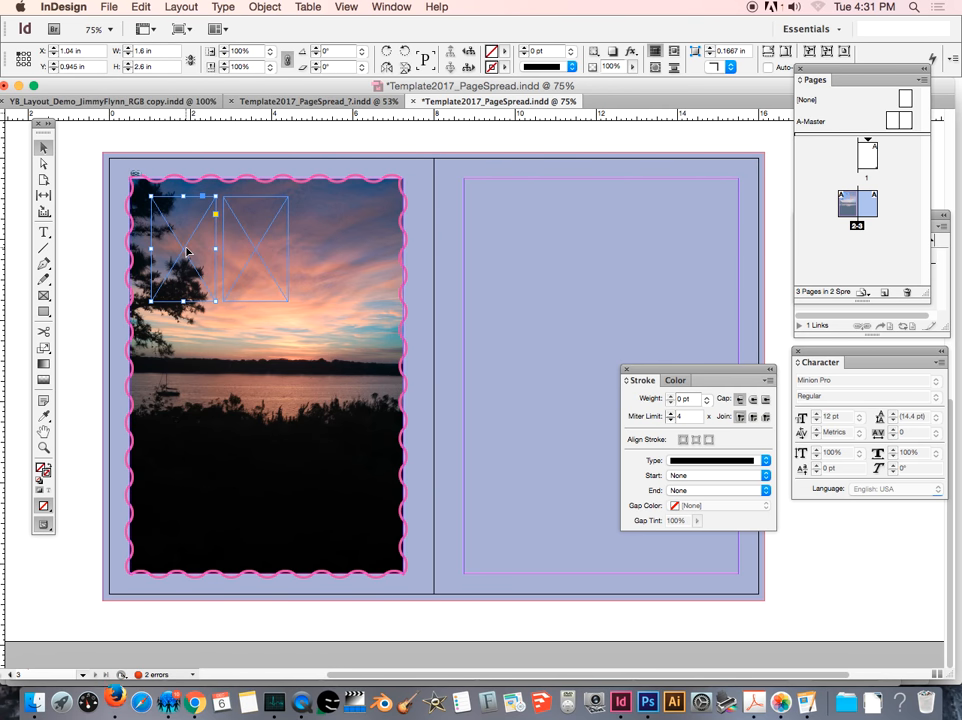
{"action": "left_click_drag", "start_coordinate": [188, 251], "coordinate": [353, 250]}
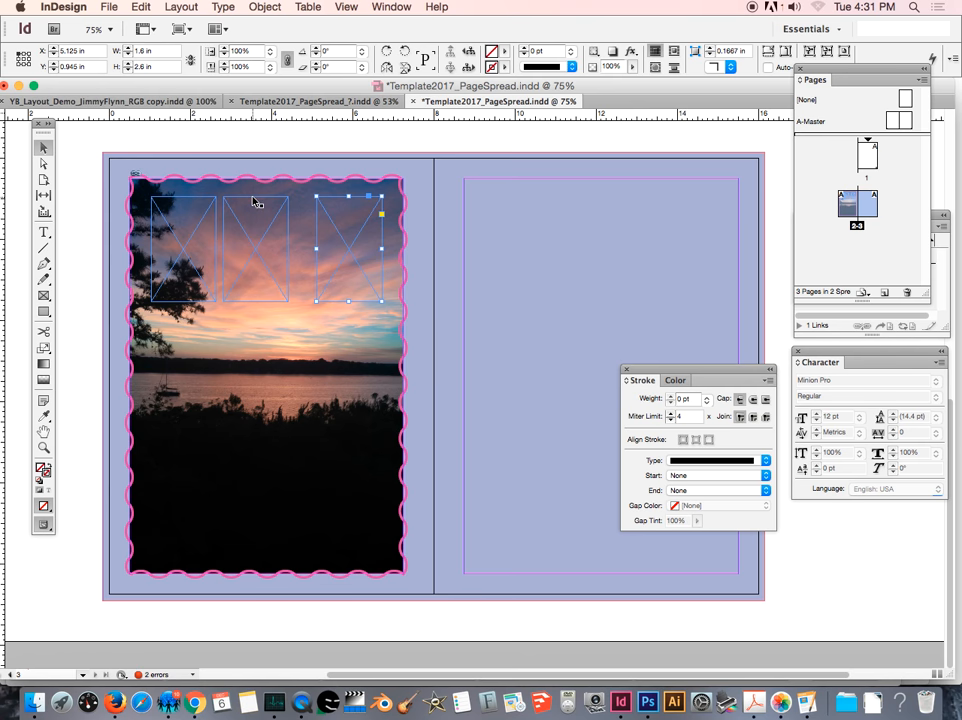
{"action": "left_click_drag", "start_coordinate": [252, 197], "coordinate": [265, 201]}
Duplicate the row of three spaced frames in place and move the copy below the first row with a small gap.
{"action": "left_click", "coordinate": [180, 203], "text": "shift"}
{"action": "left_click", "coordinate": [330, 207], "text": "shift"}
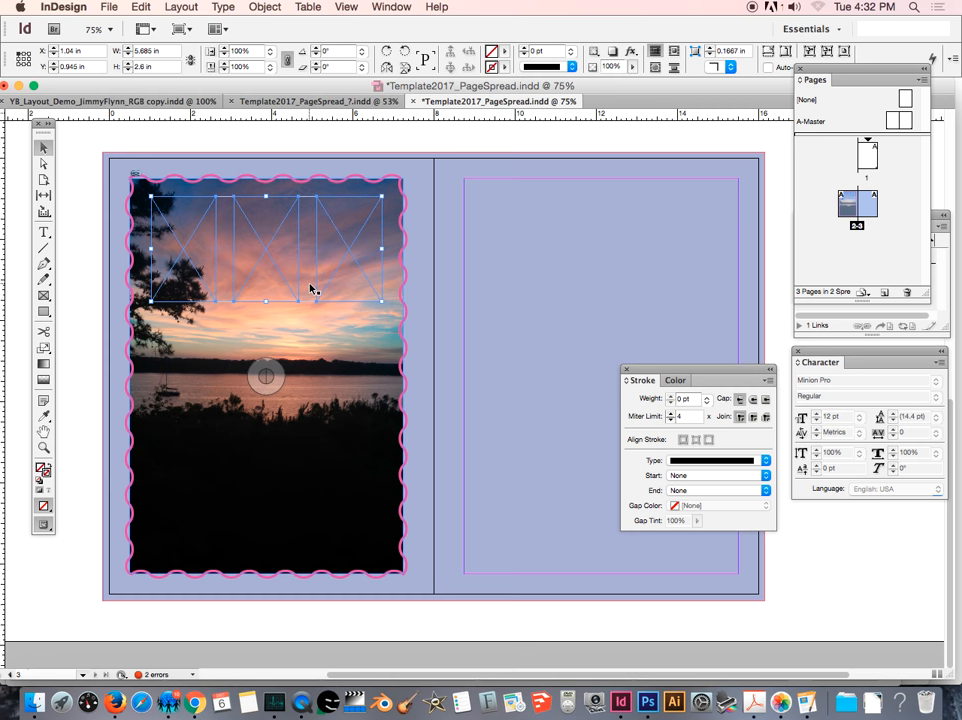
{"action": "key", "text": "super+c"}
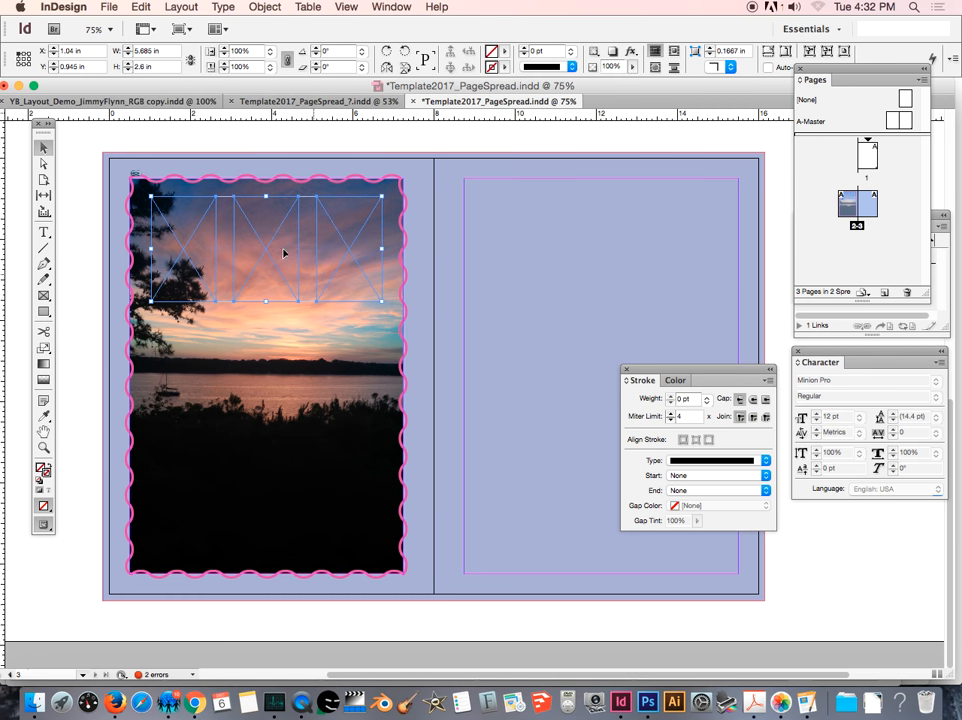
{"action": "left_click", "coordinate": [142, 8]}
{"action": "left_click", "coordinate": [170, 131]}
{"action": "left_click_drag", "start_coordinate": [266, 254], "coordinate": [265, 374]}
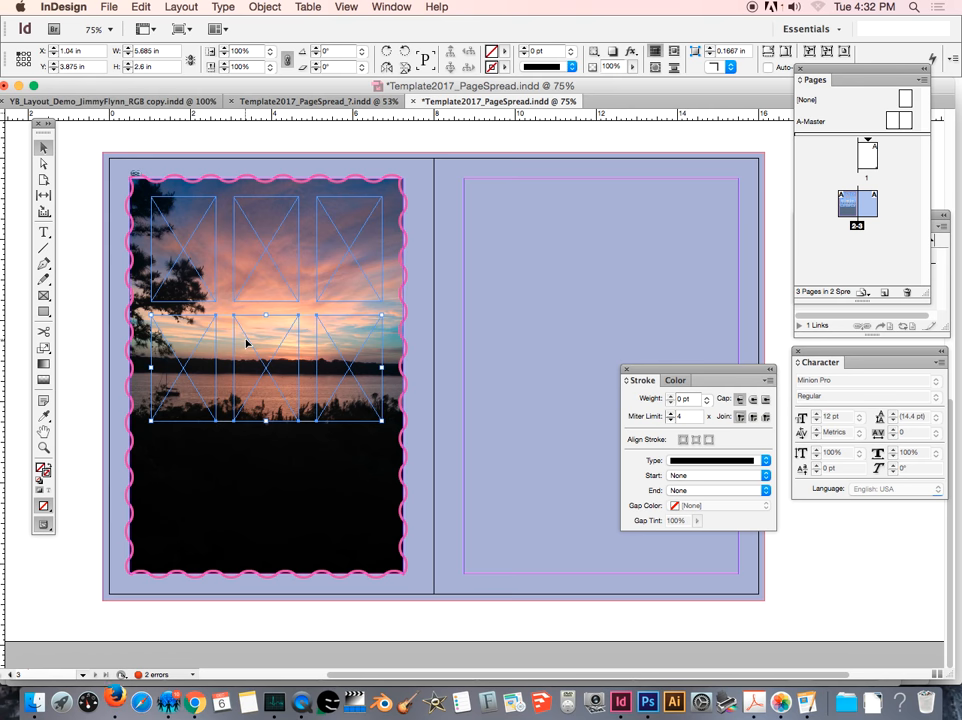
{"action": "left_click", "coordinate": [262, 477]}
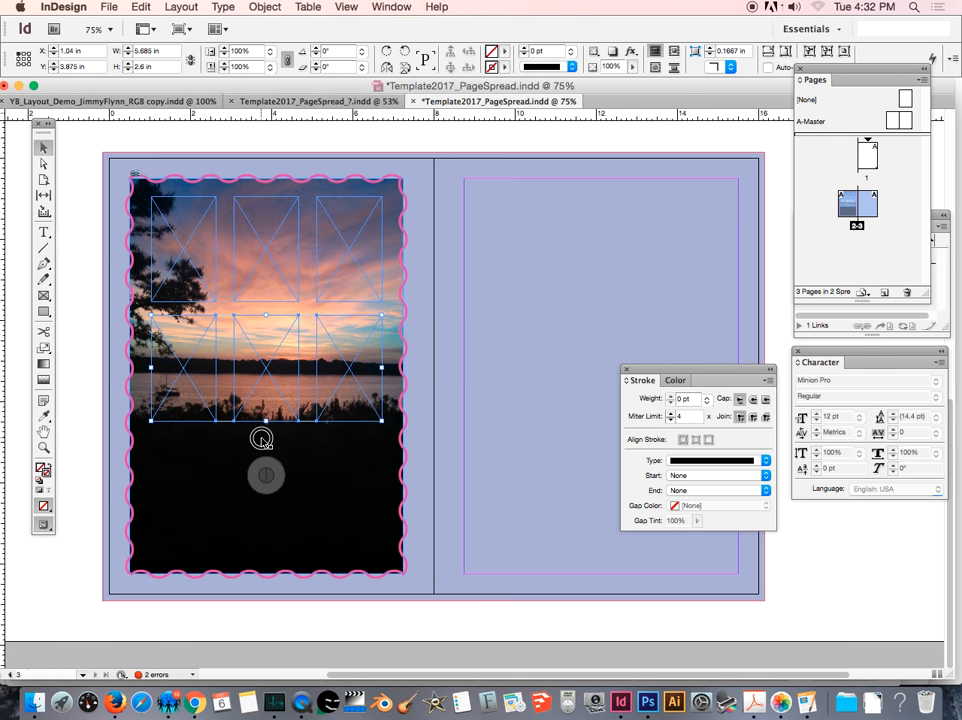
Move the two outer frames of the upper row inward so they touch the middle frame.
{"action": "left_click", "coordinate": [216, 259]}
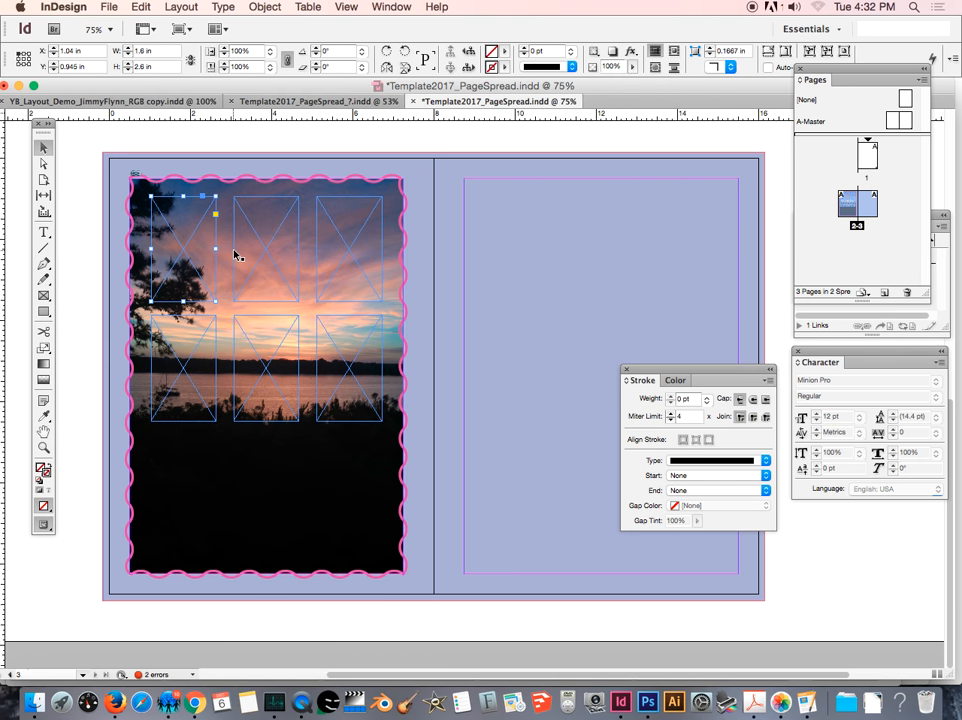
{"action": "left_click_drag", "start_coordinate": [237, 256], "coordinate": [214, 249]}
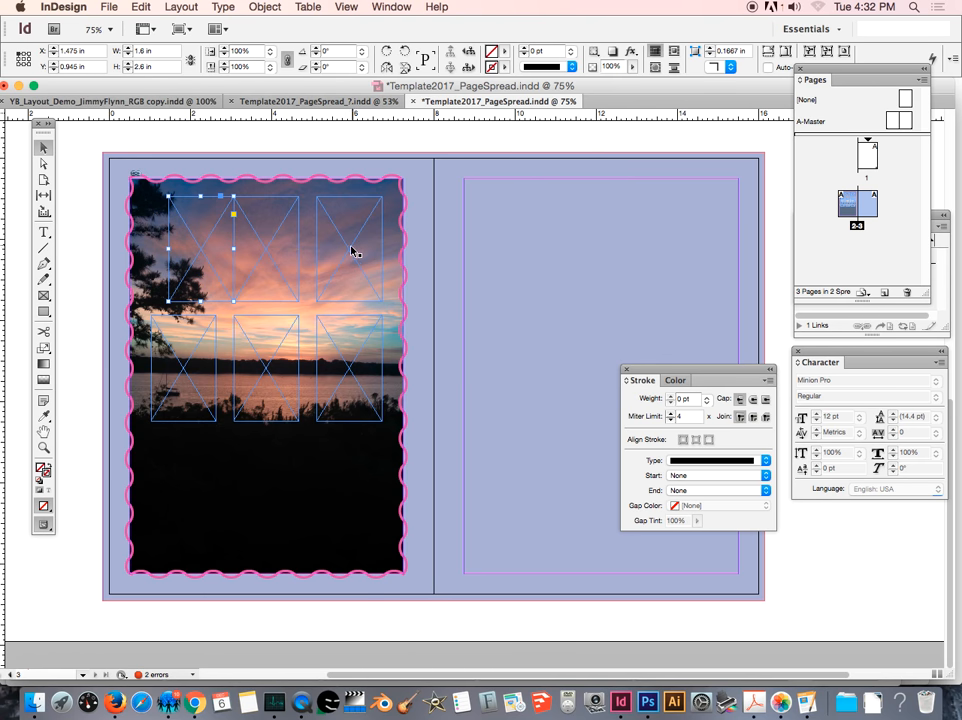
{"action": "left_click_drag", "start_coordinate": [351, 254], "coordinate": [334, 252]}
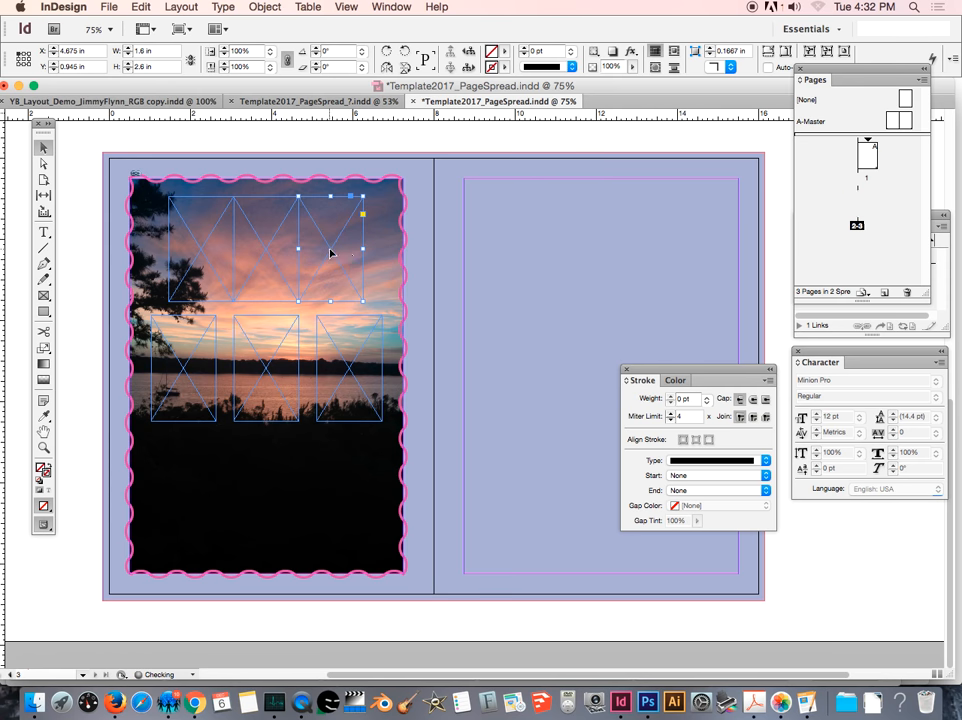
Delete the three spaced frames in the second row.
{"action": "left_click", "coordinate": [214, 367]}
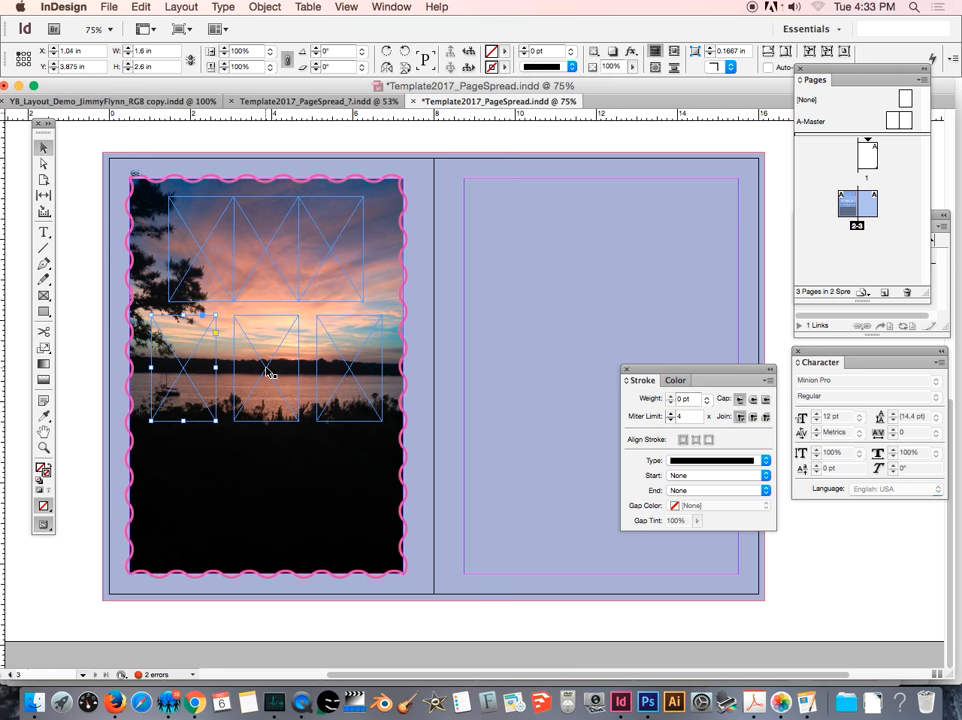
{"action": "left_click", "coordinate": [268, 373], "text": "shift"}
{"action": "left_click", "coordinate": [362, 366], "text": "shift"}
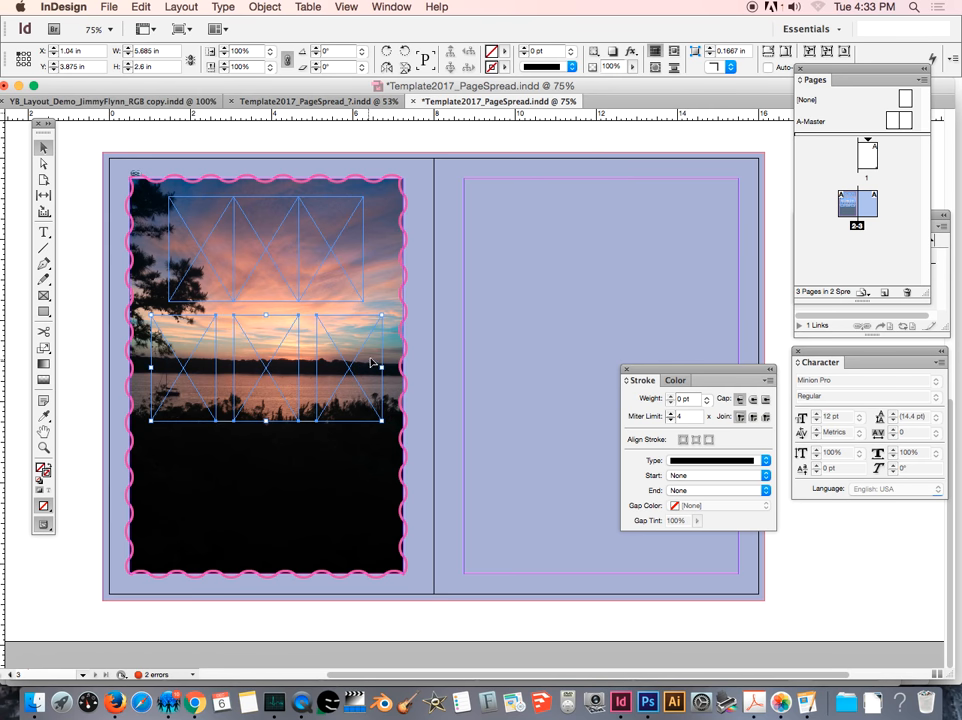
{"action": "key", "text": "Delete"}
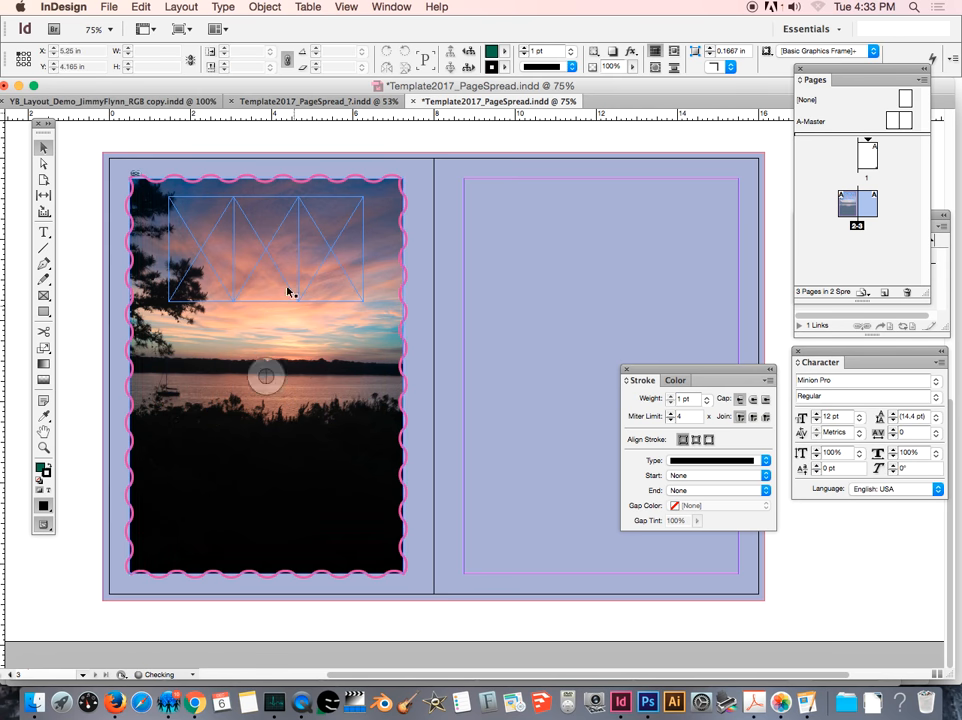
Duplicate the row of three touching frames in place and align the copy directly beneath the first row.
{"action": "left_click", "coordinate": [233, 205]}
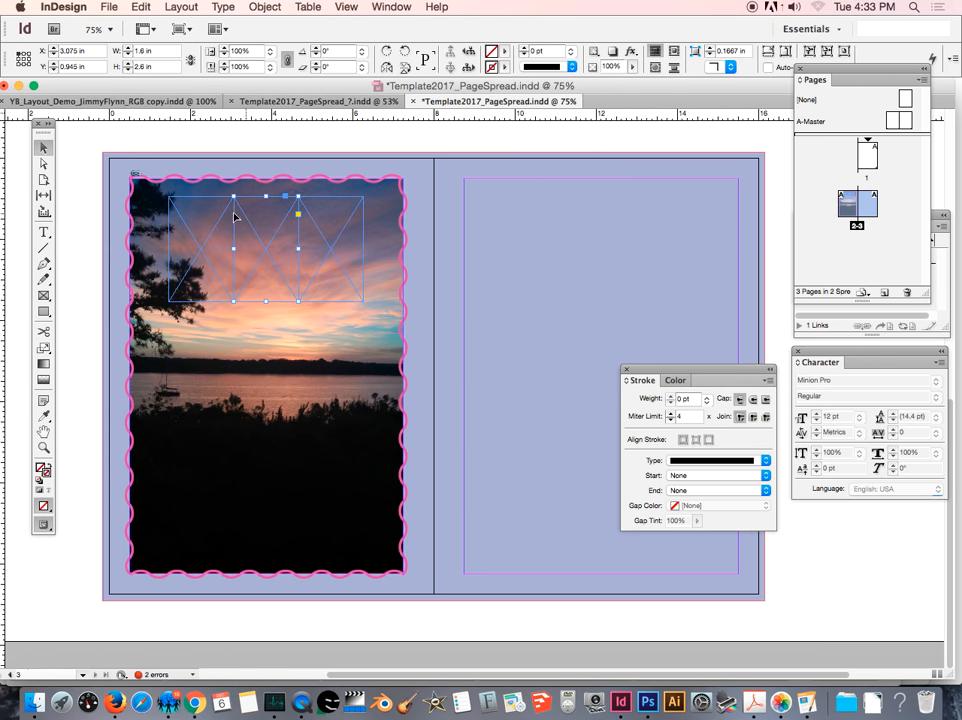
{"action": "left_click", "coordinate": [189, 200], "text": "shift"}
{"action": "left_click", "coordinate": [354, 230], "text": "shift"}
{"action": "left_click", "coordinate": [139, 7]}
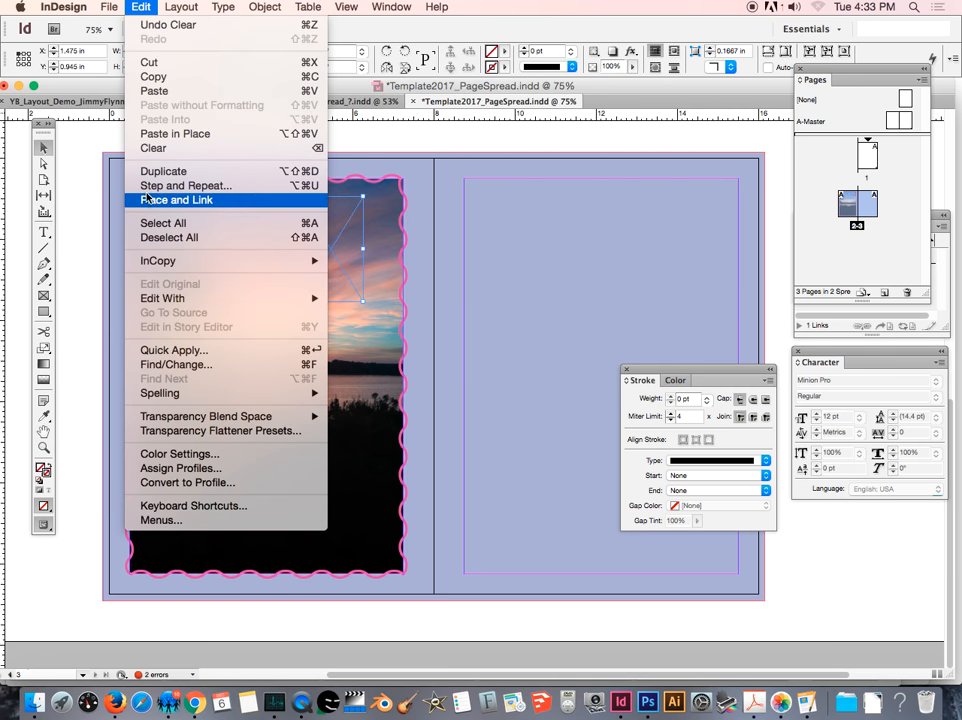
{"action": "left_click", "coordinate": [170, 135]}
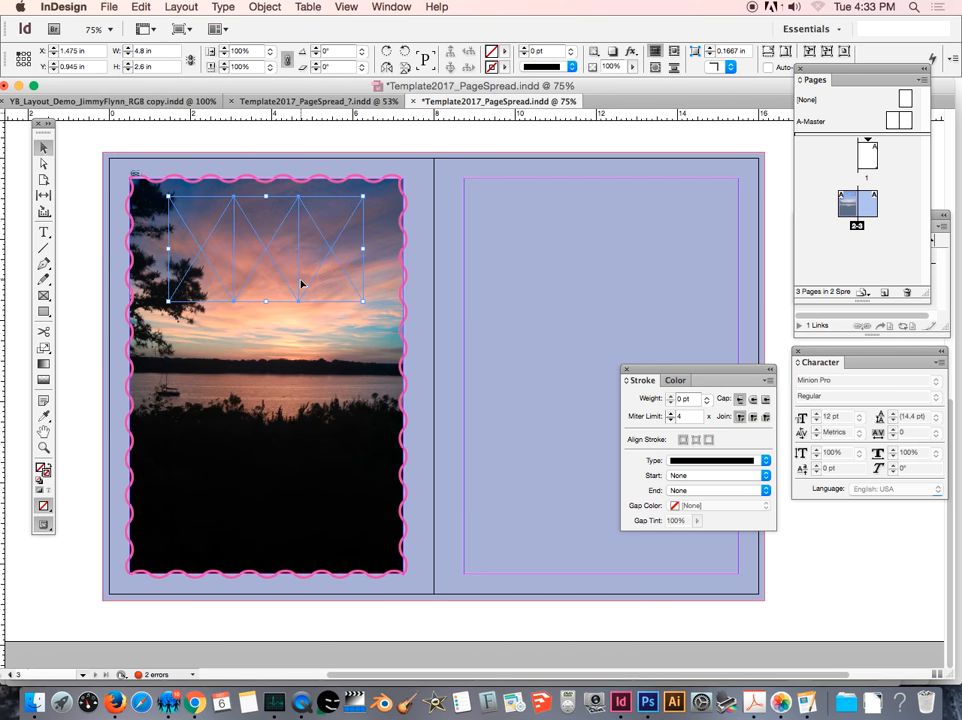
{"action": "left_click_drag", "start_coordinate": [266, 254], "coordinate": [267, 357]}
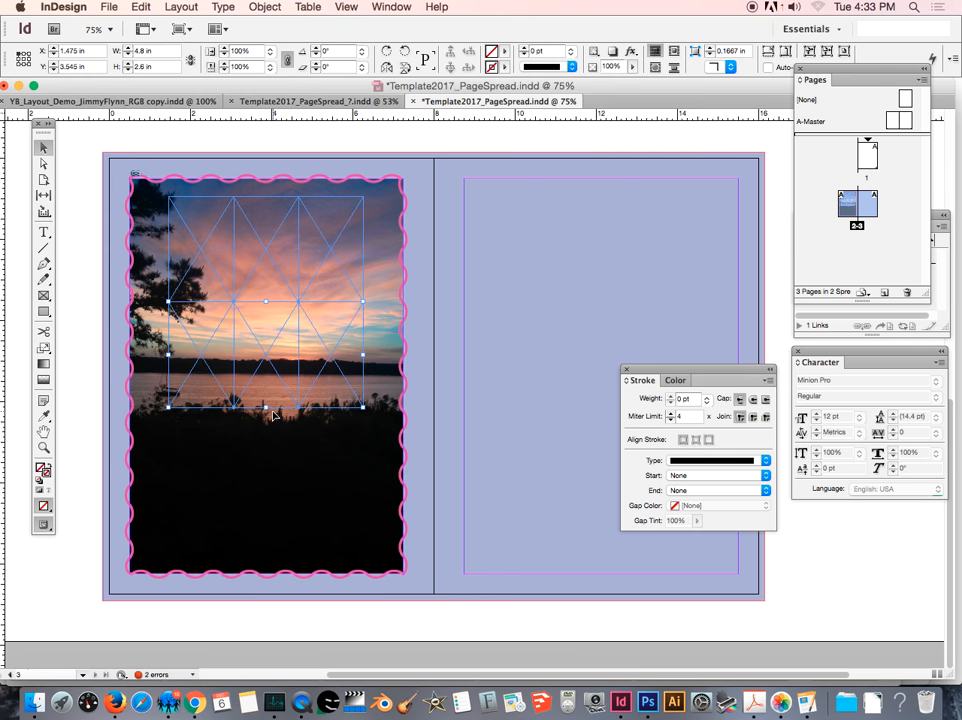
Paste another row of three frames in place and align it directly beneath the second row.
{"action": "left_click", "coordinate": [133, 7]}
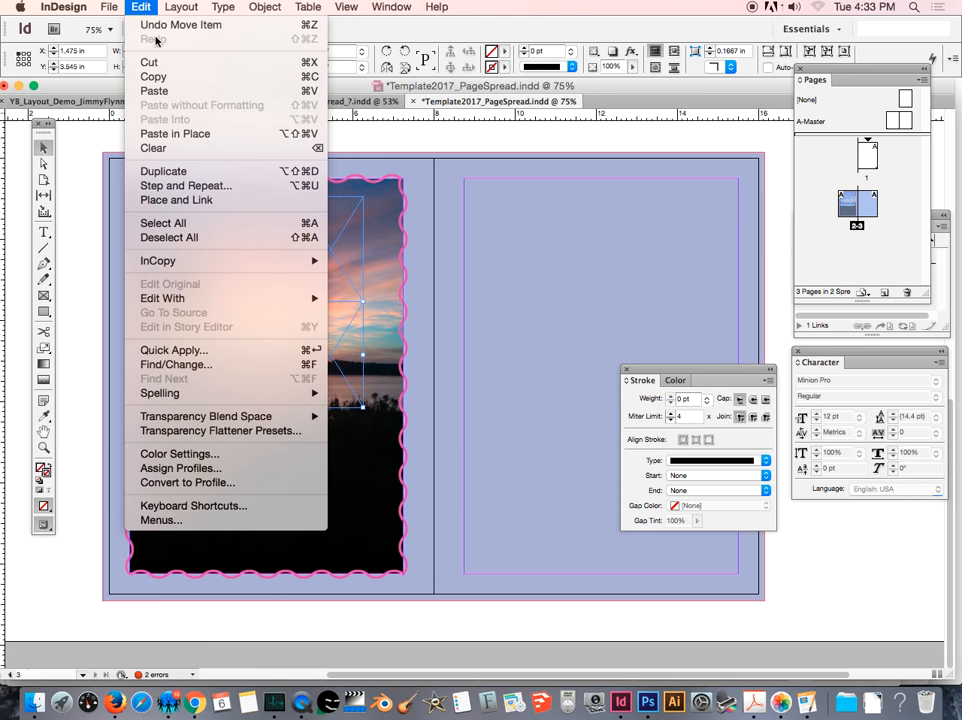
{"action": "left_click", "coordinate": [150, 131]}
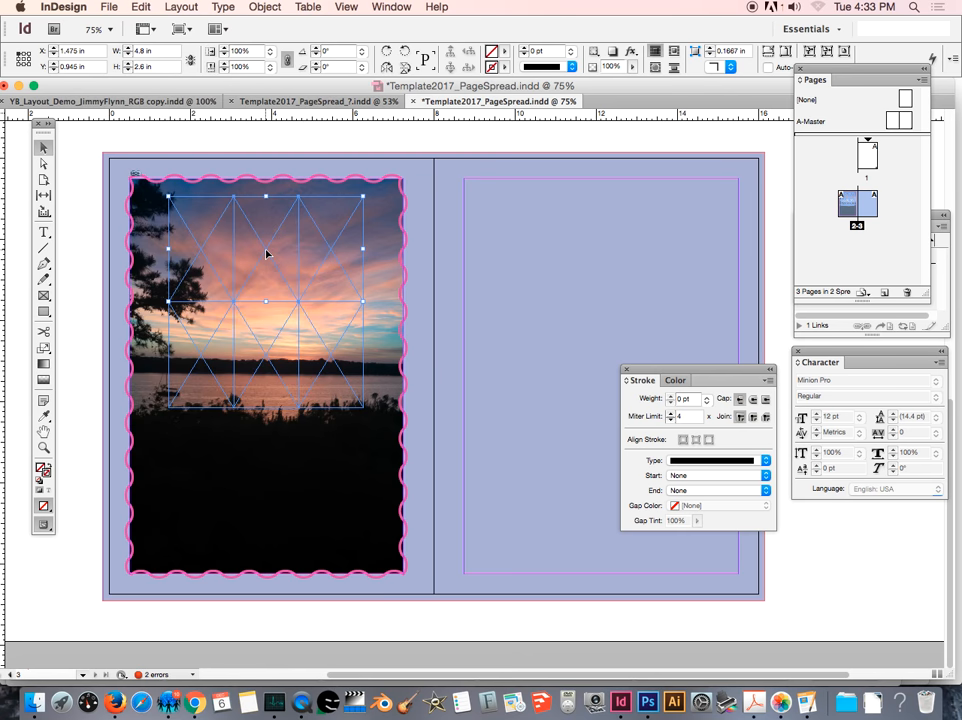
{"action": "left_click_drag", "start_coordinate": [264, 249], "coordinate": [269, 476]}
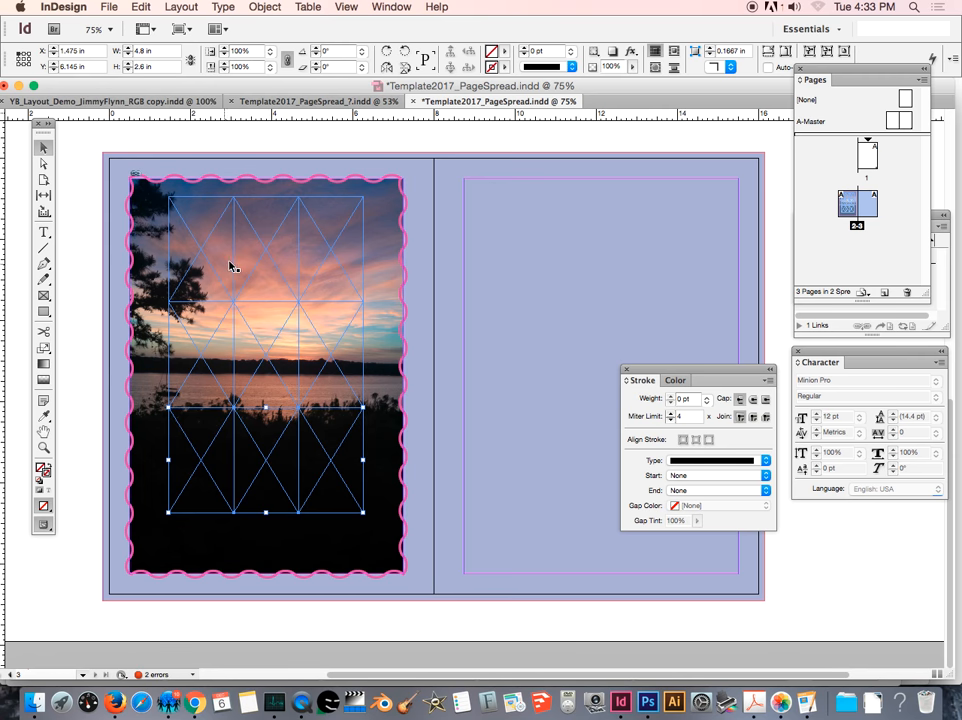
Select the three rows of grid frames and move them down over the sunset photo to about Y 1.39 in.
{"action": "mouse_move", "coordinate": [155, 198]}
{"action": "left_mouse_down"}
{"action": "mouse_move", "coordinate": [206, 285]}
{"action": "mouse_move", "coordinate": [175, 216]}
{"action": "mouse_move", "coordinate": [203, 248]}
{"action": "mouse_move", "coordinate": [192, 250]}
{"action": "left_mouse_up"}
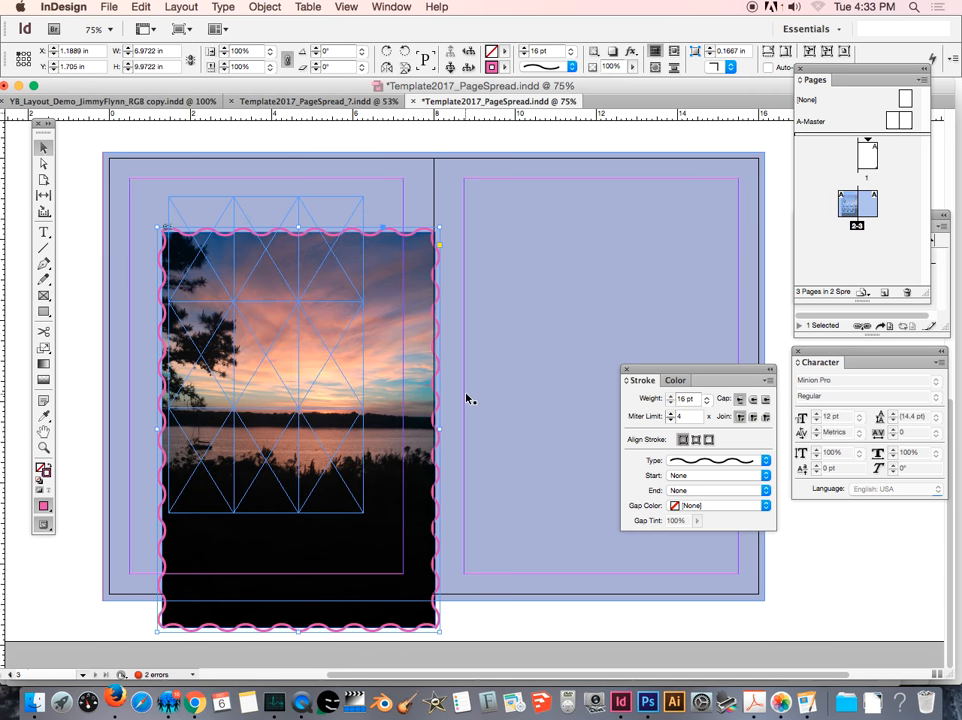
{"action": "key", "text": "super+z"}
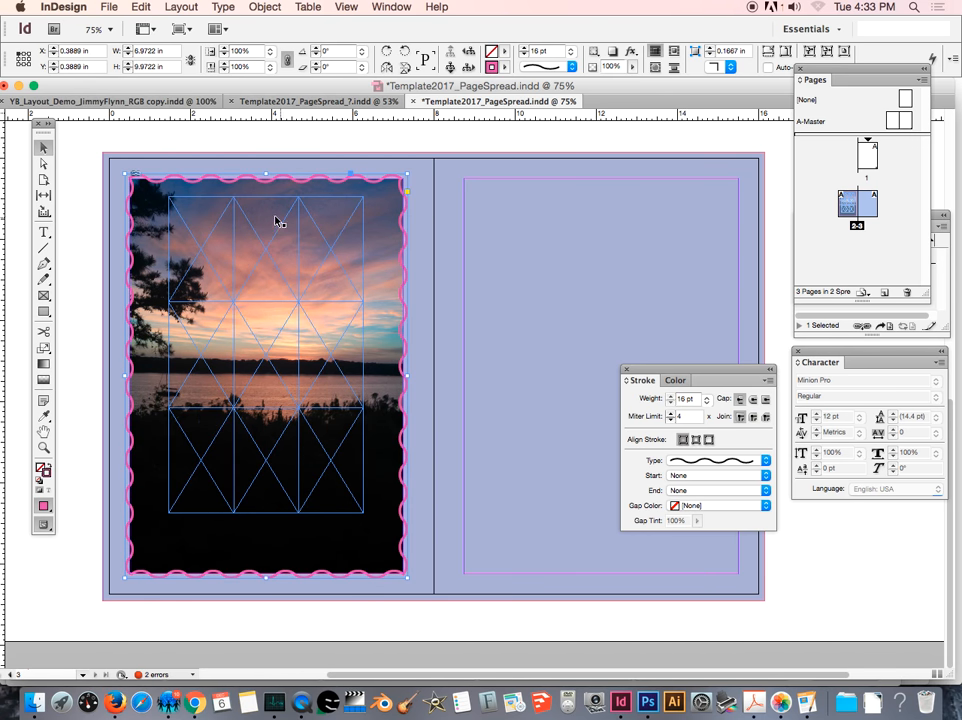
{"action": "left_click", "coordinate": [210, 203]}
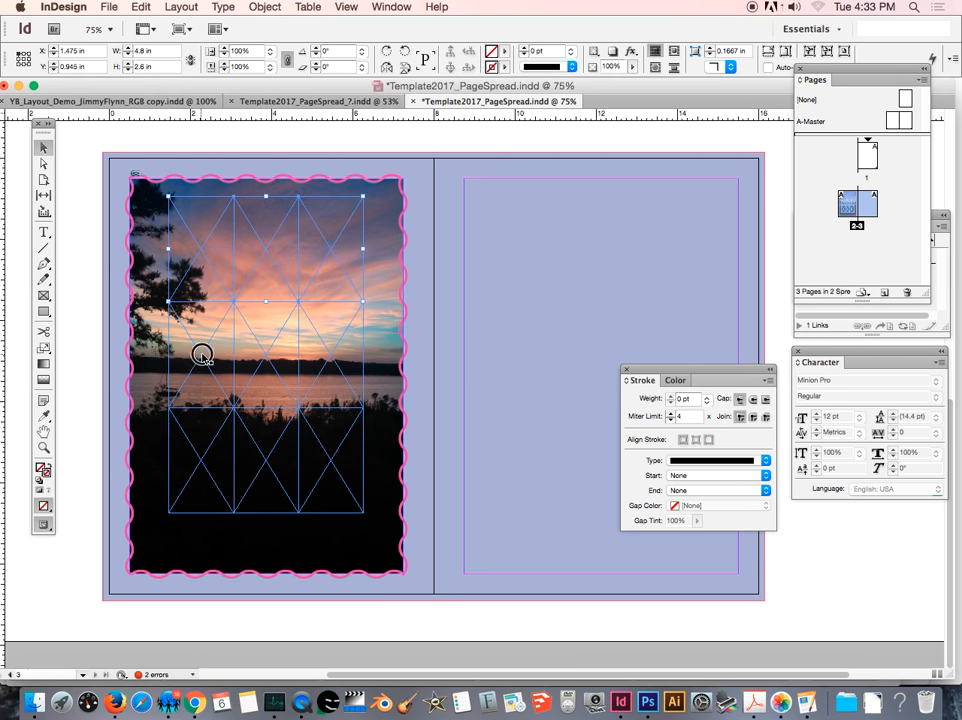
{"action": "left_click", "coordinate": [265, 356], "text": "shift"}
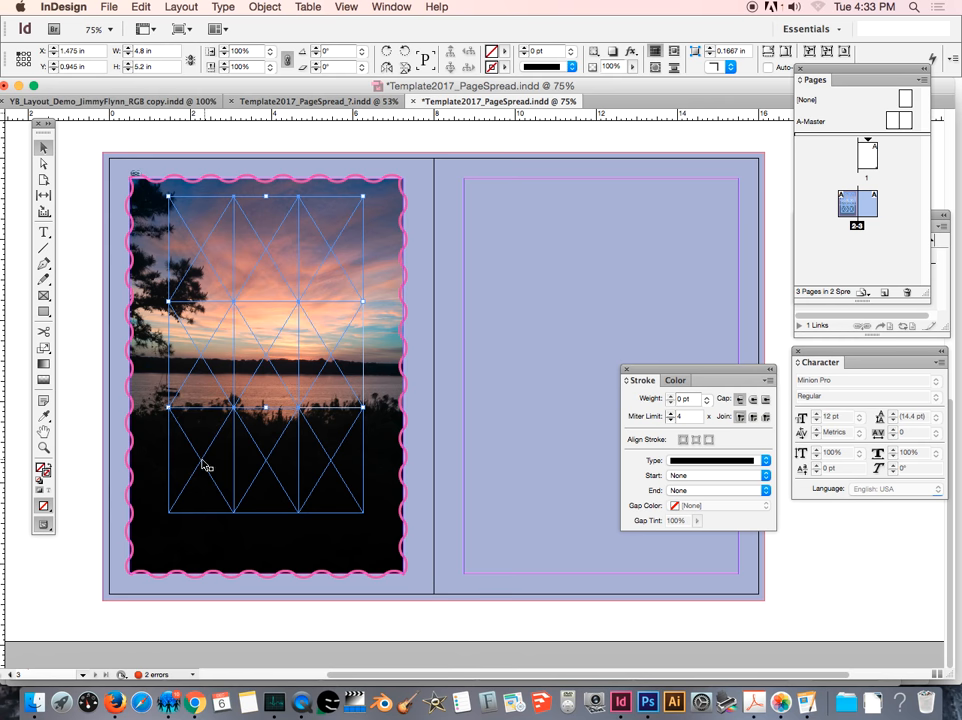
{"action": "left_click", "coordinate": [253, 458], "text": "shift"}
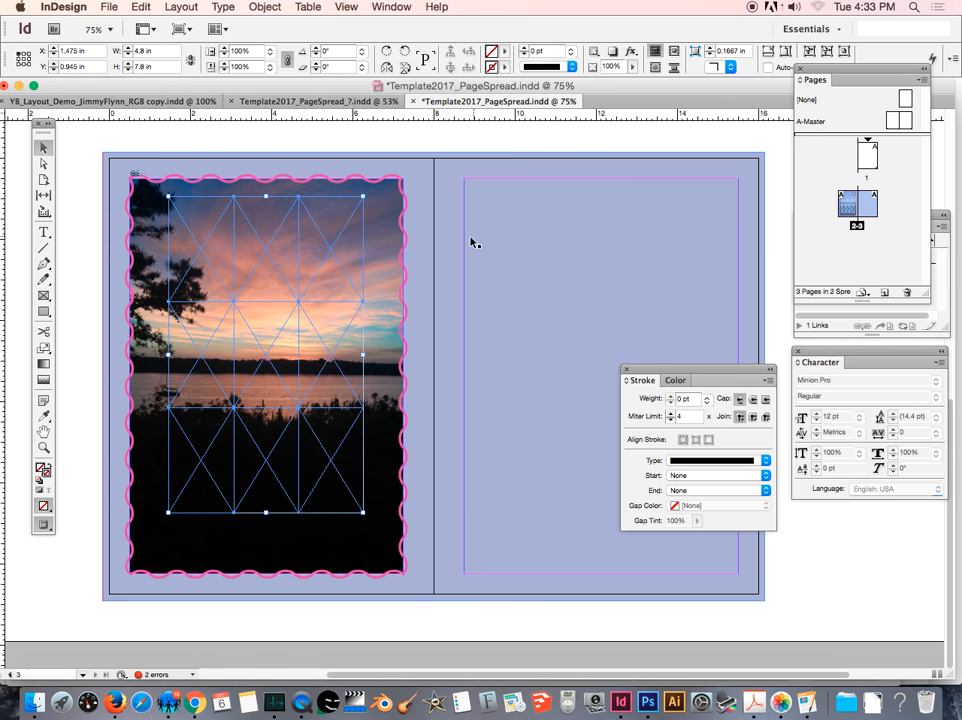
{"action": "key", "text": "Down"}
{"action": "key", "text": "Down"}
{"action": "key", "text": "Down"}
{"action": "key", "text": "Down"}
{"action": "key", "text": "Down"}
{"action": "key", "text": "Down"}
{"action": "key", "text": "Down"}
{"action": "key", "text": "Down"}
{"action": "key", "text": "Down"}
{"action": "key", "text": "Down"}
{"action": "key", "text": "Down"}
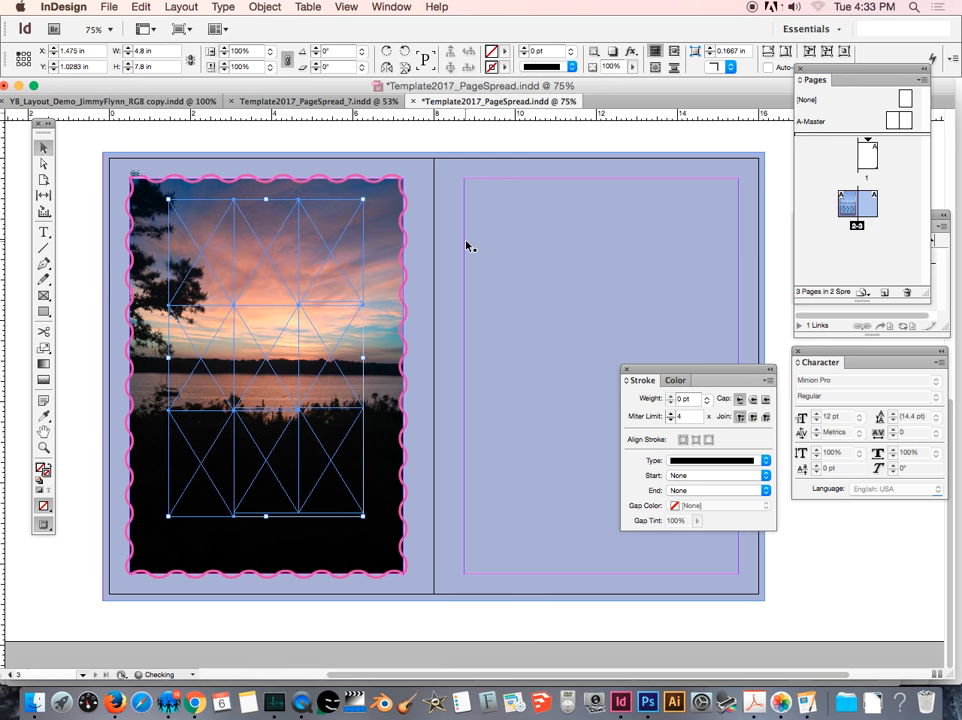
{"action": "key", "text": "Down"}
{"action": "key", "text": "Down"}
{"action": "key", "text": "Down"}
{"action": "key", "text": "Down"}
{"action": "key", "text": "Down"}
{"action": "key", "text": "Down"}
{"action": "key", "text": "Down"}
{"action": "key", "text": "Down"}
{"action": "key", "text": "Down"}
{"action": "key", "text": "Down"}
{"action": "key", "text": "Down"}
{"action": "key", "text": "Down"}
{"action": "key", "text": "Down"}
{"action": "key", "text": "Down"}
{"action": "key", "text": "Down"}
{"action": "key", "text": "Down"}
{"action": "key", "text": "Down"}
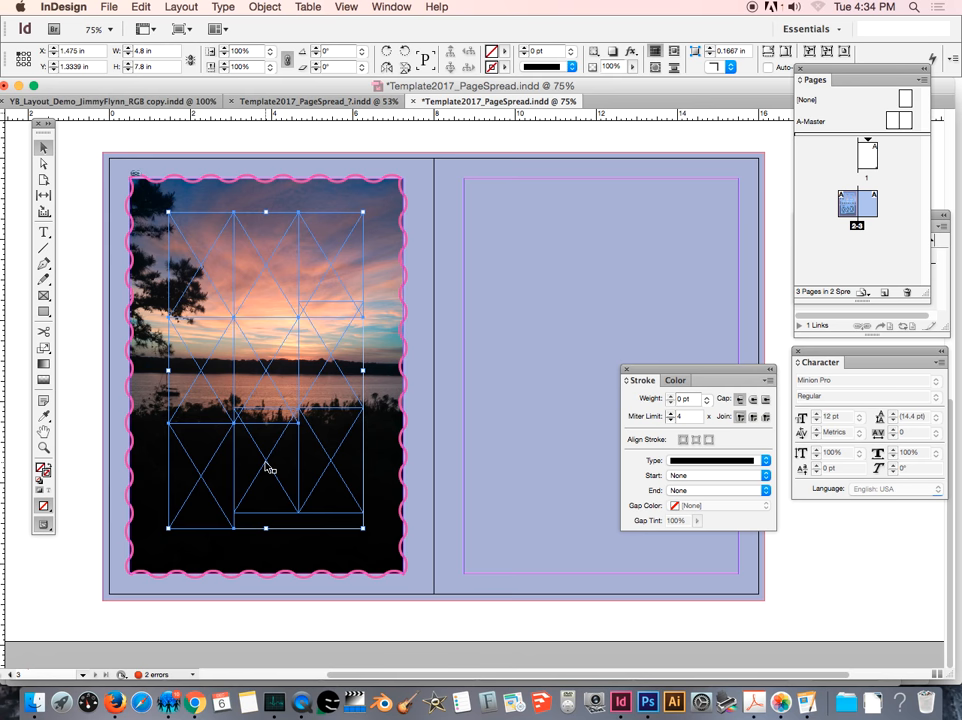
{"action": "key", "text": "Down"}
{"action": "key", "text": "Down"}
{"action": "key", "text": "Down"}
{"action": "key", "text": "Down"}
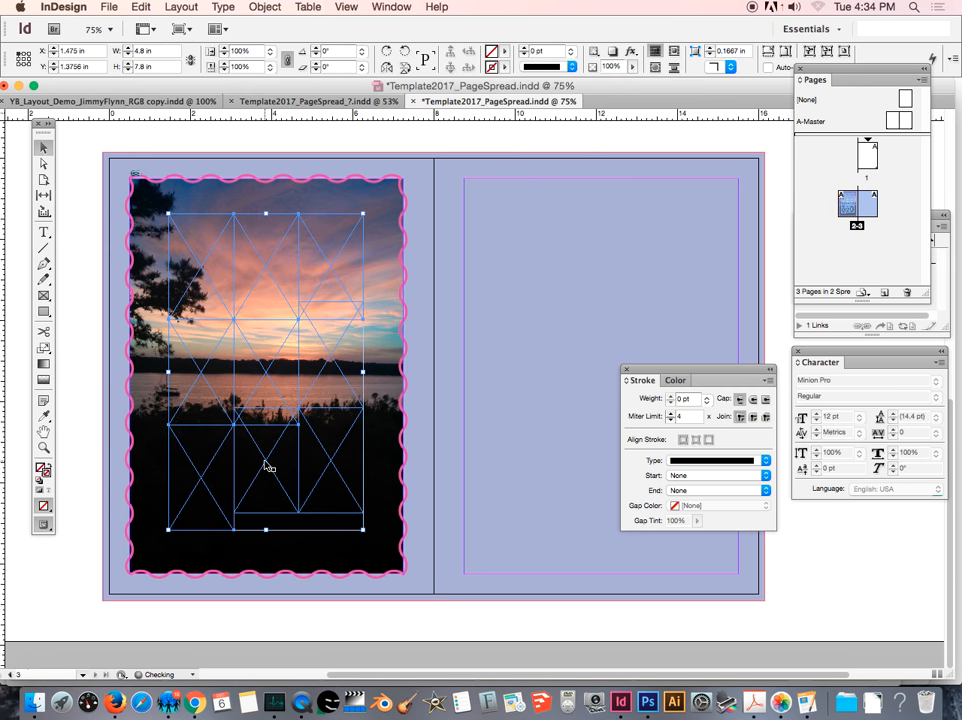
Move the two remaining bottom-row frames down to Y 6.5894 in, level with the first frame of that row.
{"action": "double_click", "coordinate": [264, 457]}
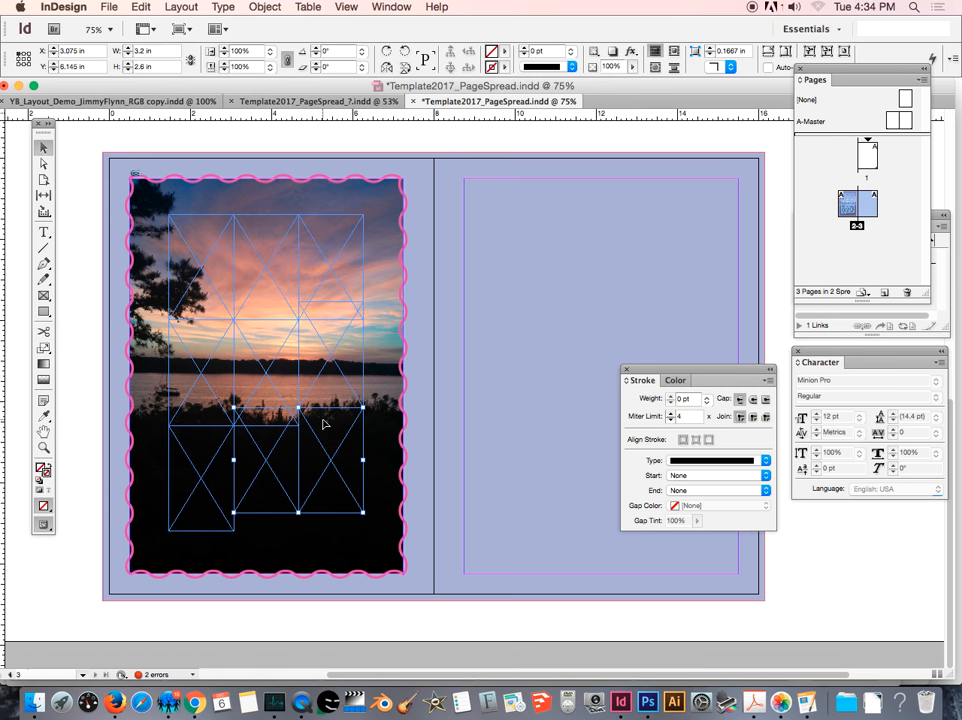
{"action": "key", "text": "Down"}
{"action": "key", "text": "Down"}
{"action": "key", "text": "Down"}
{"action": "key", "text": "Down"}
{"action": "key", "text": "Down"}
{"action": "key", "text": "Down"}
{"action": "key", "text": "Down"}
{"action": "key", "text": "Down"}
{"action": "key", "text": "Down"}
{"action": "key", "text": "Down"}
{"action": "key", "text": "Down"}
{"action": "key", "text": "Down"}
{"action": "key", "text": "Down"}
{"action": "key", "text": "Down"}
{"action": "key", "text": "Down"}
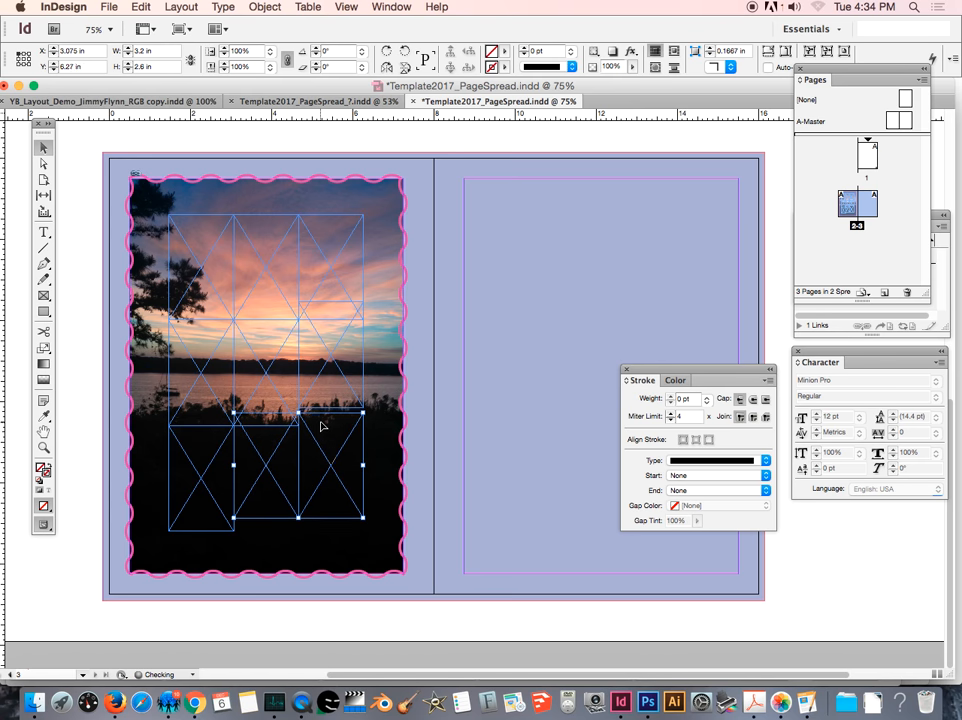
{"action": "key", "text": "Down"}
{"action": "key", "text": "Down"}
{"action": "key", "text": "Down"}
{"action": "key", "text": "Down"}
{"action": "key", "text": "Down"}
{"action": "key", "text": "Down"}
{"action": "key", "text": "Down"}
{"action": "key", "text": "Down"}
{"action": "key", "text": "Down"}
{"action": "key", "text": "Down"}
{"action": "key", "text": "Down"}
{"action": "key", "text": "Down"}
{"action": "key", "text": "Down"}
{"action": "key", "text": "Down"}
{"action": "key", "text": "Down"}
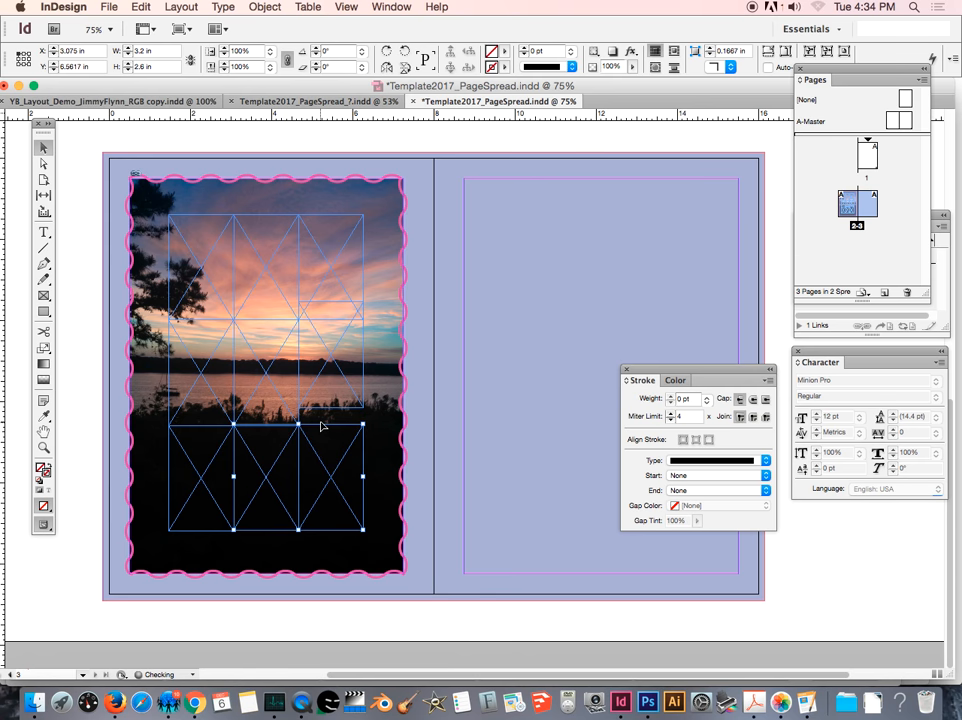
{"action": "key", "text": "Down"}
{"action": "key", "text": "Down"}
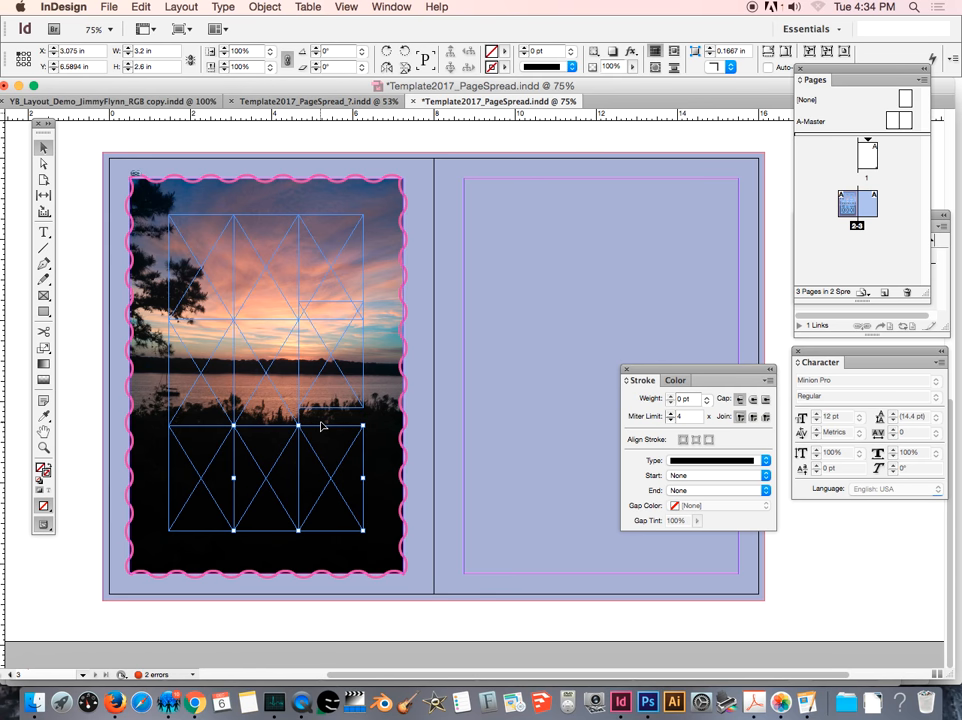
Move the last frame of the middle row down to Y 3.9894 in, closing the gap in the grid.
{"action": "left_click", "coordinate": [340, 362]}
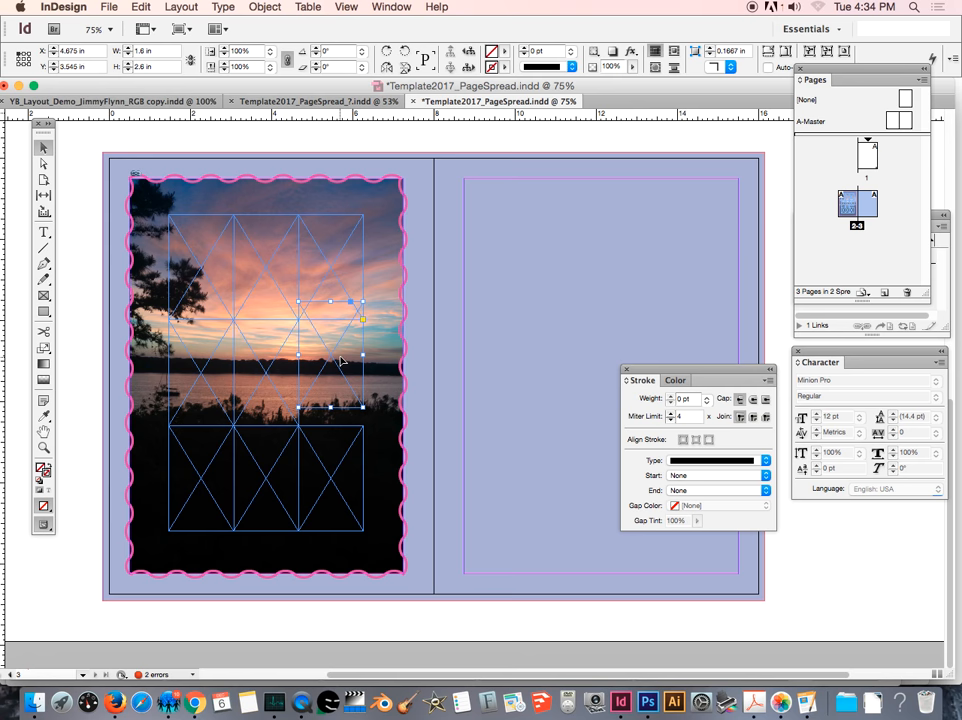
{"action": "key", "text": "Down"}
{"action": "key", "text": "Down"}
{"action": "key", "text": "Down"}
{"action": "key", "text": "Down"}
{"action": "key", "text": "Down"}
{"action": "key", "text": "Down"}
{"action": "key", "text": "Down"}
{"action": "key", "text": "Down"}
{"action": "key", "text": "Down"}
{"action": "key", "text": "Down"}
{"action": "key", "text": "Down"}
{"action": "key", "text": "Down"}
{"action": "key", "text": "Down"}
{"action": "key", "text": "Down"}
{"action": "key", "text": "Down"}
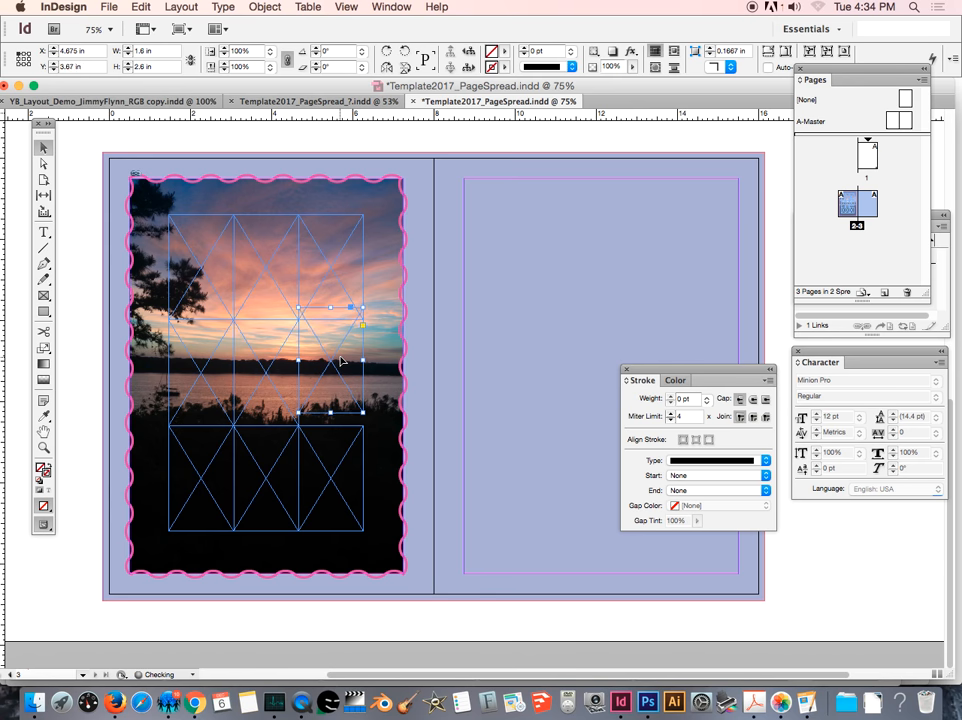
{"action": "key", "text": "Down"}
{"action": "key", "text": "Down"}
{"action": "key", "text": "Down"}
{"action": "key", "text": "Down"}
{"action": "key", "text": "Down"}
{"action": "key", "text": "Down"}
{"action": "key", "text": "Down"}
{"action": "key", "text": "Down"}
{"action": "key", "text": "Down"}
{"action": "key", "text": "Down"}
{"action": "key", "text": "Down"}
{"action": "key", "text": "Down"}
{"action": "key", "text": "Down"}
{"action": "key", "text": "Down"}
{"action": "key", "text": "Down"}
{"action": "key", "text": "Down"}
{"action": "key", "text": "Down"}
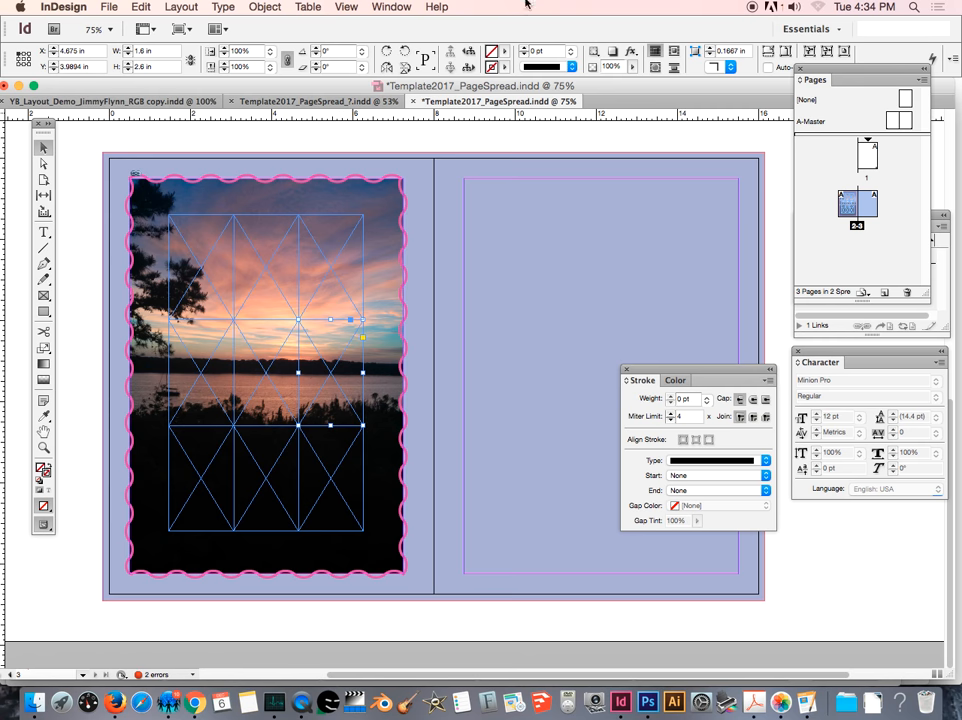
{"action": "left_click", "coordinate": [445, 203]}
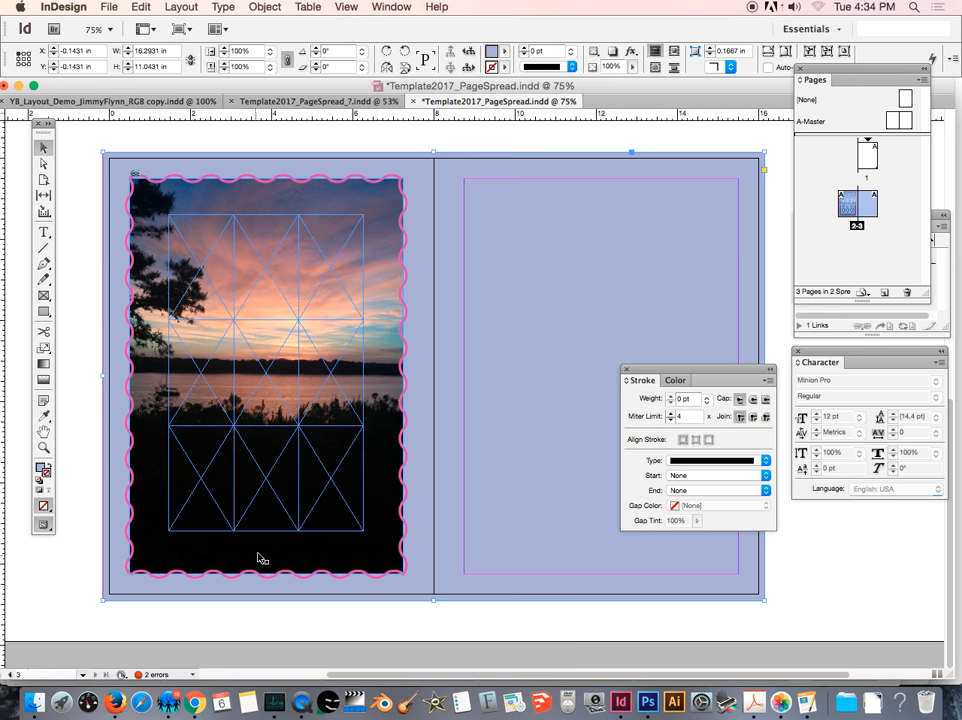
Start placing an image in the grid's upper-left frame and open the Yearbook 2014 folder on Art Server 2.
{"action": "left_click", "coordinate": [201, 271]}
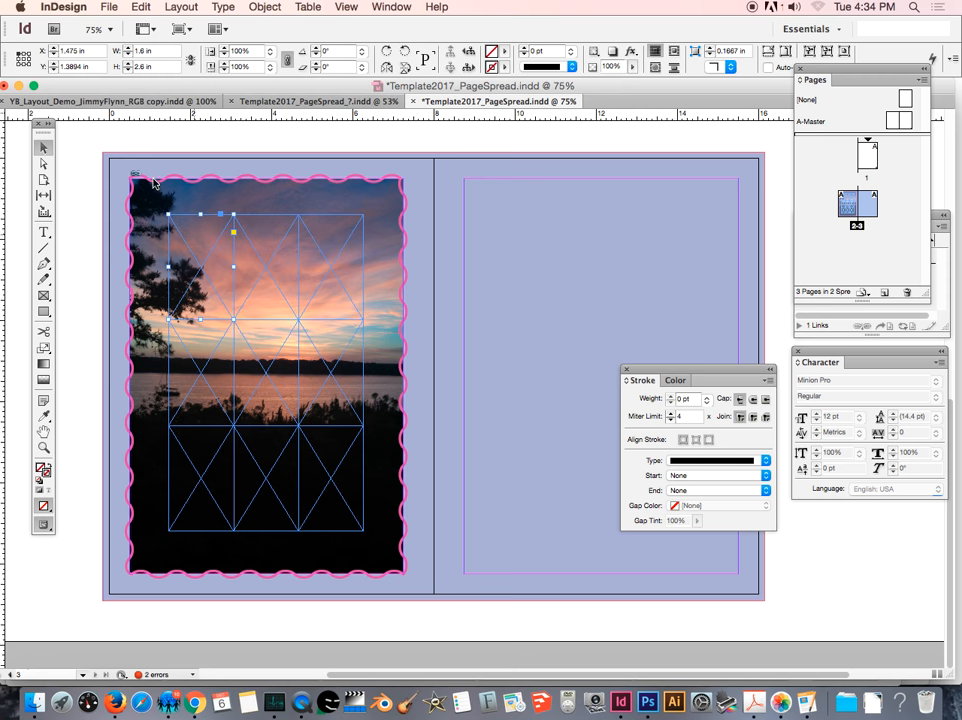
{"action": "left_click", "coordinate": [109, 8]}
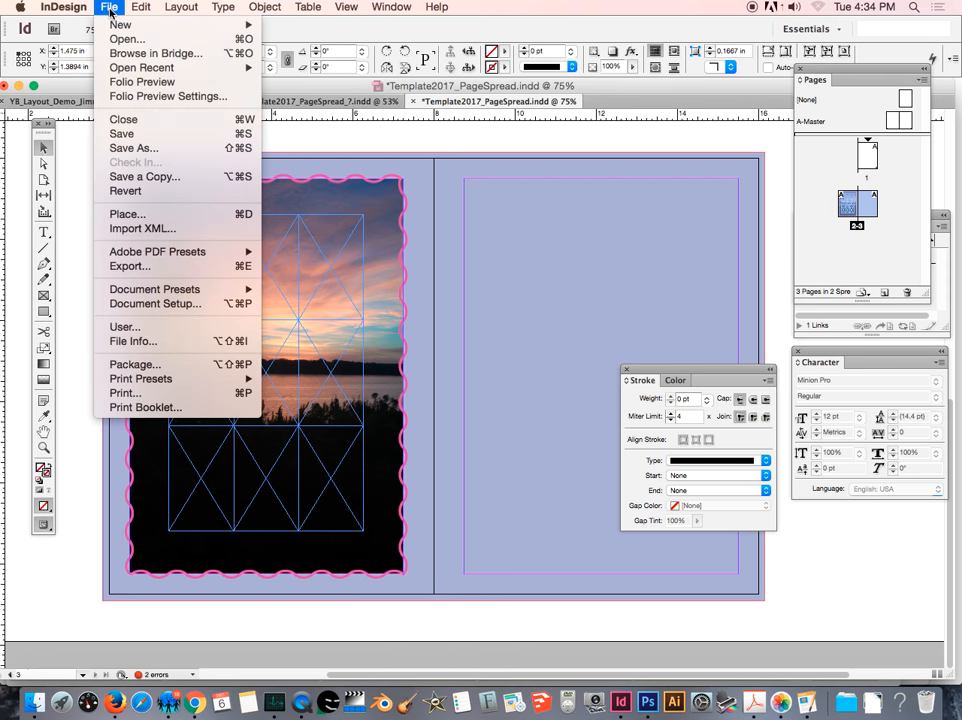
{"action": "left_click", "coordinate": [127, 214]}
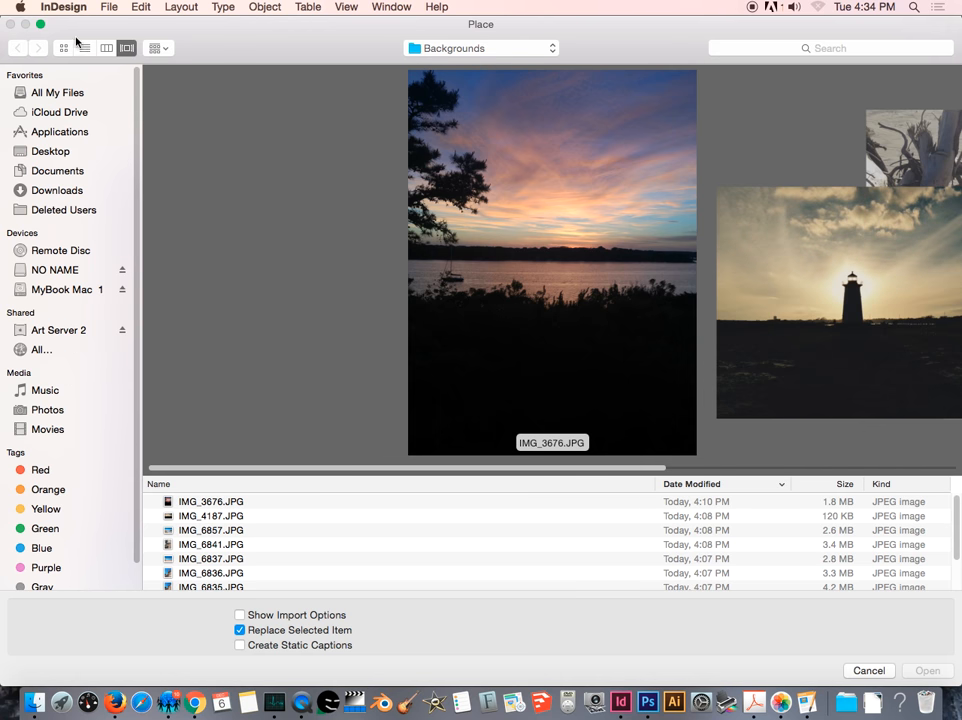
{"action": "left_click", "coordinate": [54, 331]}
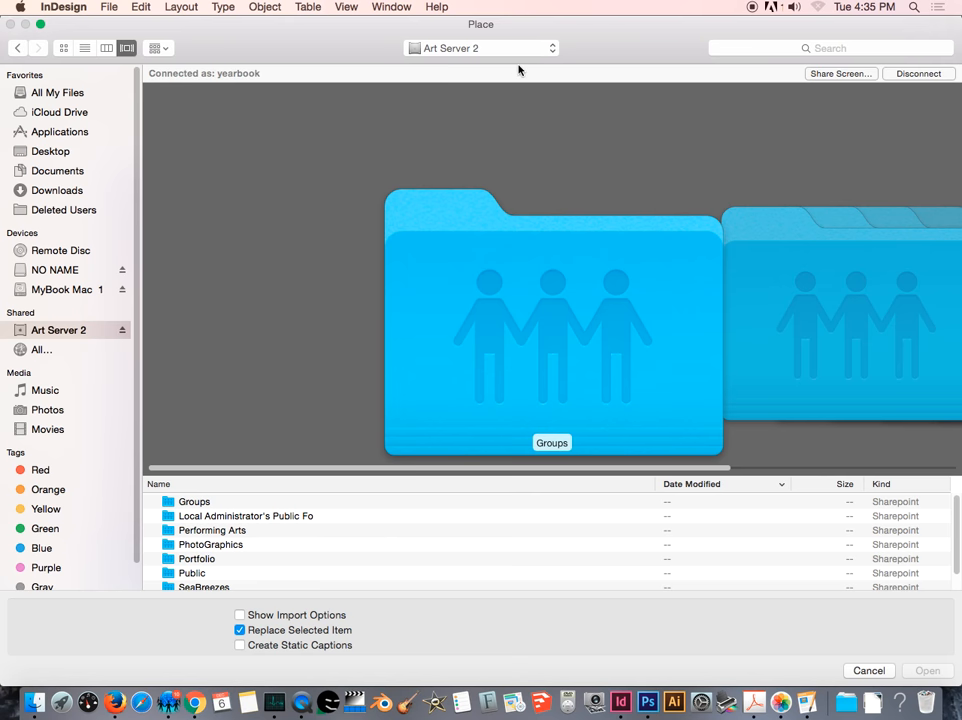
{"action": "left_click", "coordinate": [550, 54]}
{"action": "left_click", "coordinate": [487, 53]}
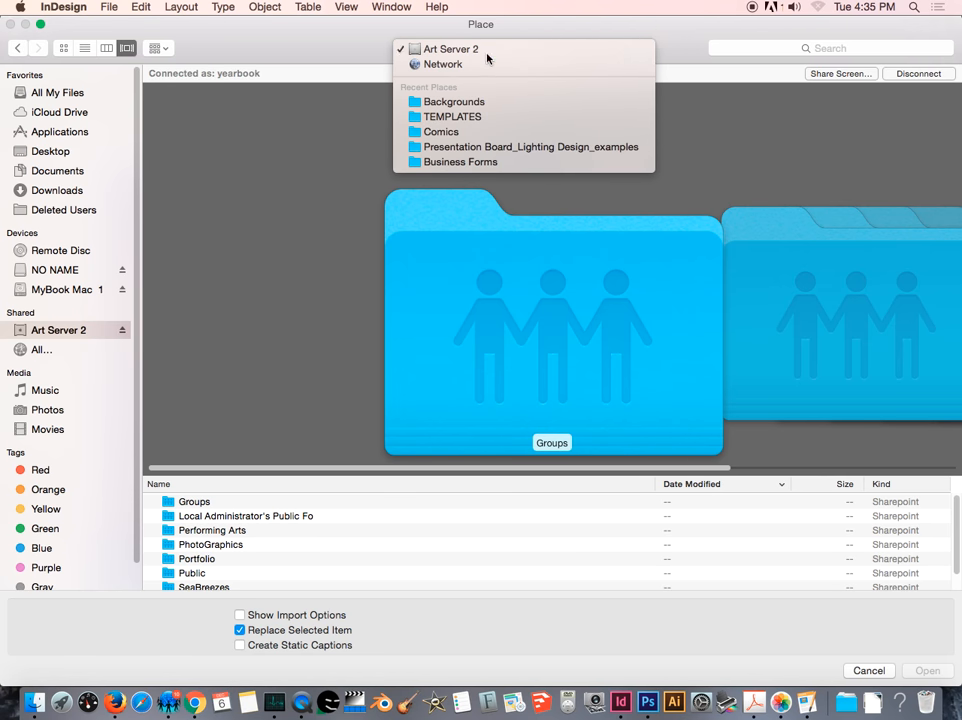
{"action": "scroll", "coordinate": [237, 508], "scroll_direction": "down", "scroll_amount": 2}
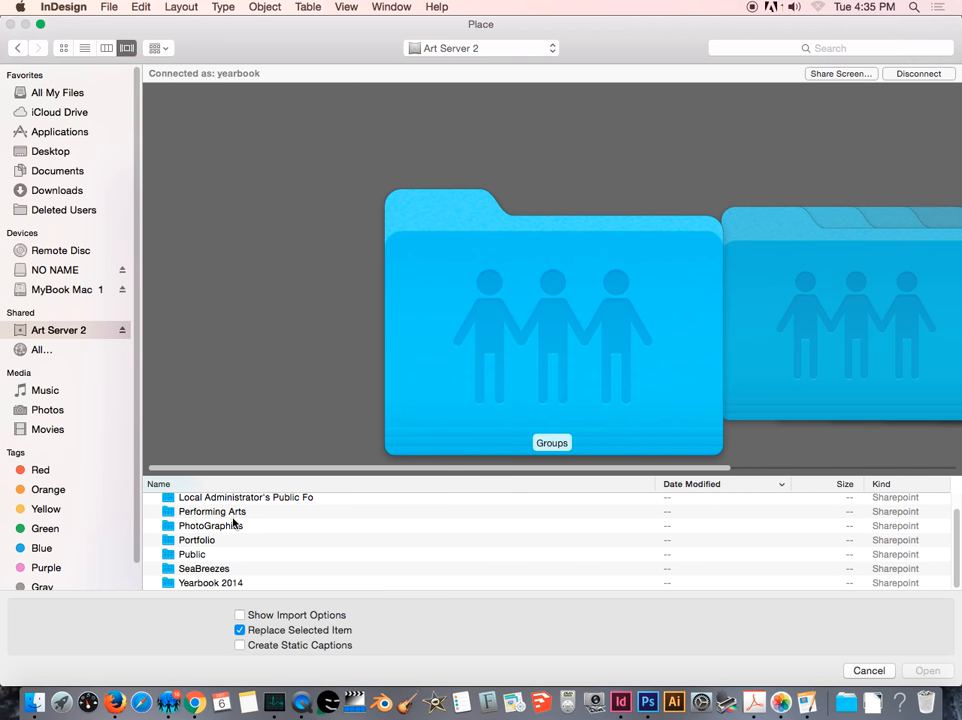
{"action": "left_click", "coordinate": [236, 583]}
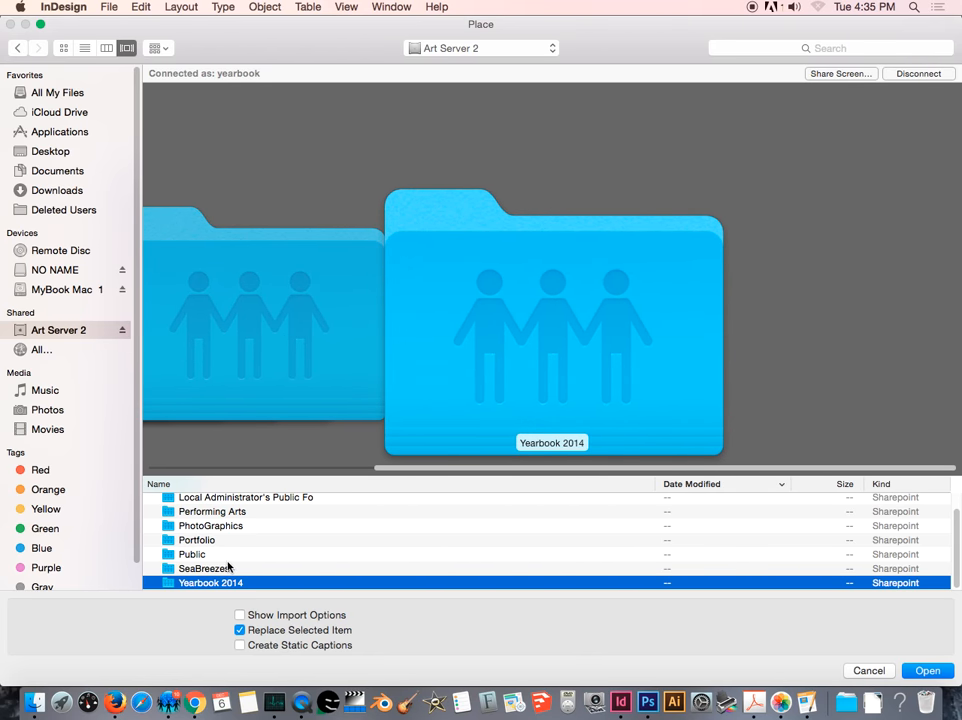
{"action": "double_click", "coordinate": [208, 581]}
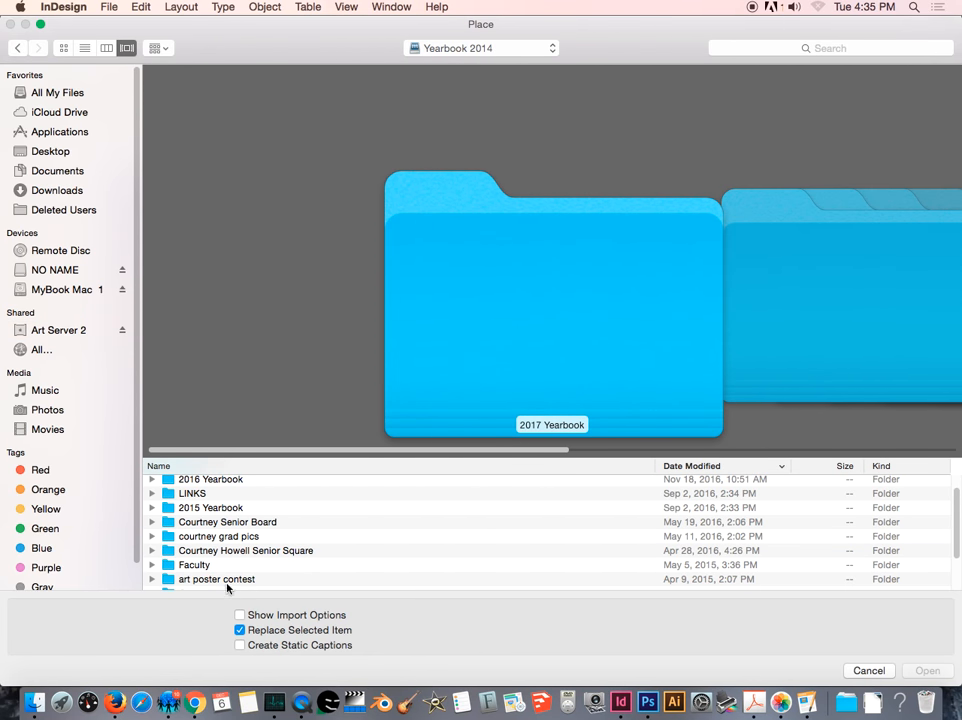
Place IMG_5585.JPG from the Photo Booths subfolder of Photos in the 2017 Yearbook folder into the selected frame.
{"action": "scroll", "coordinate": [229, 536], "scroll_direction": "down", "scroll_amount": 1}
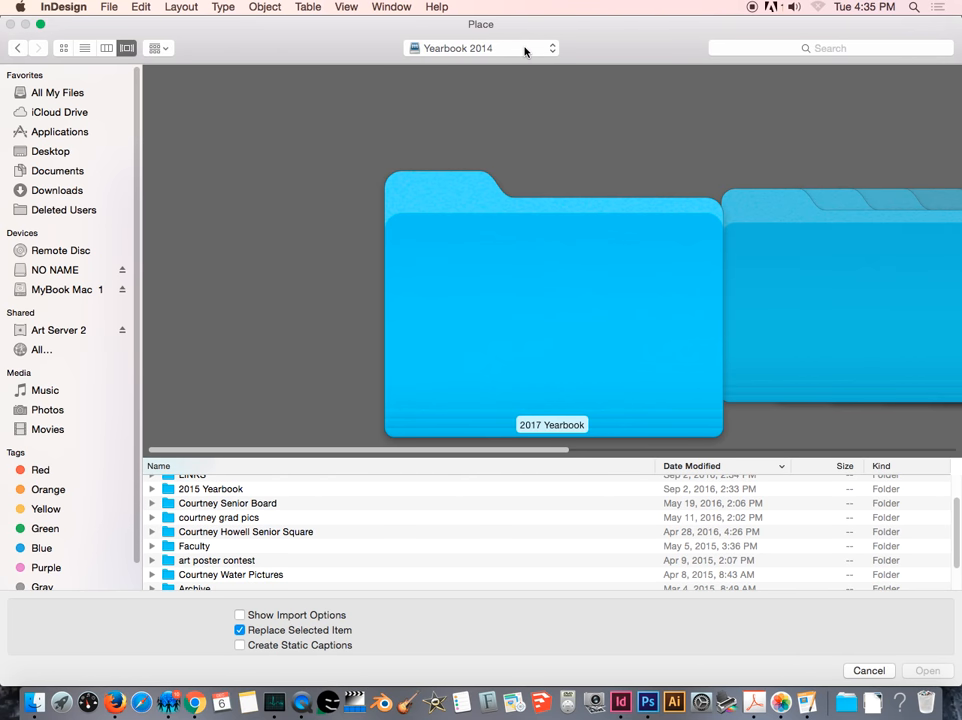
{"action": "left_click", "coordinate": [524, 50]}
{"action": "left_click", "coordinate": [527, 45]}
{"action": "scroll", "coordinate": [197, 505], "scroll_direction": "up", "scroll_amount": 3}
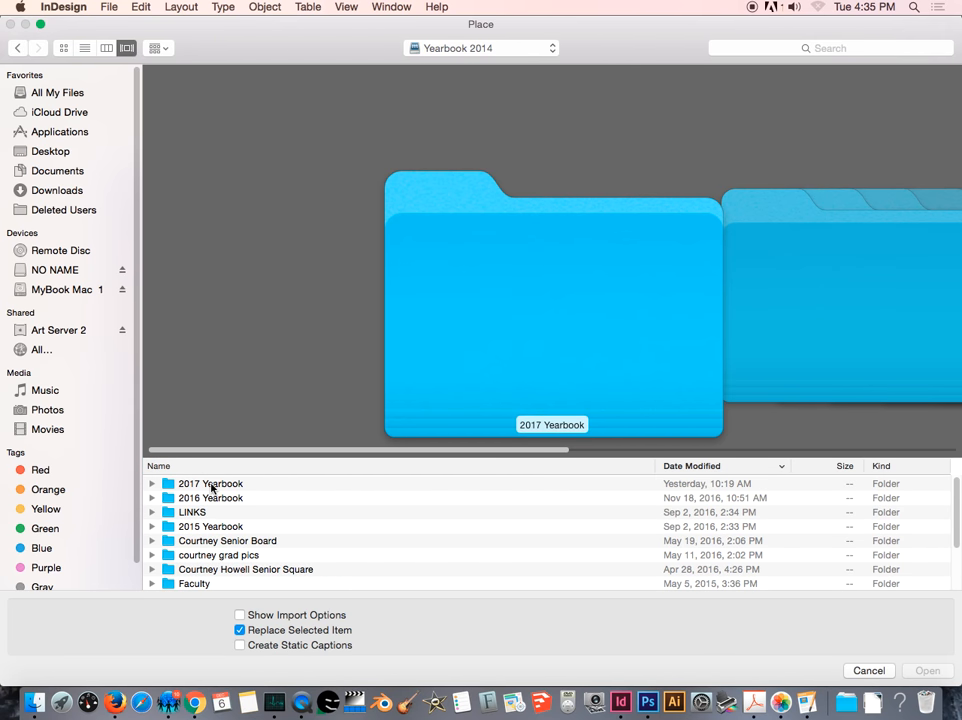
{"action": "double_click", "coordinate": [211, 485]}
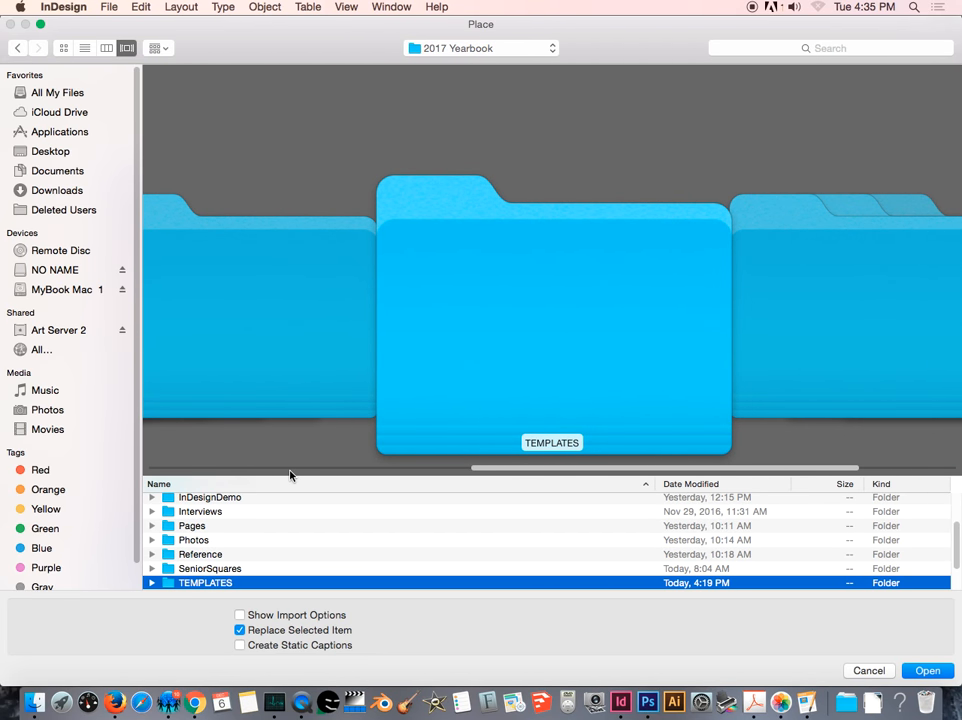
{"action": "left_click_drag", "start_coordinate": [289, 483], "coordinate": [294, 305]}
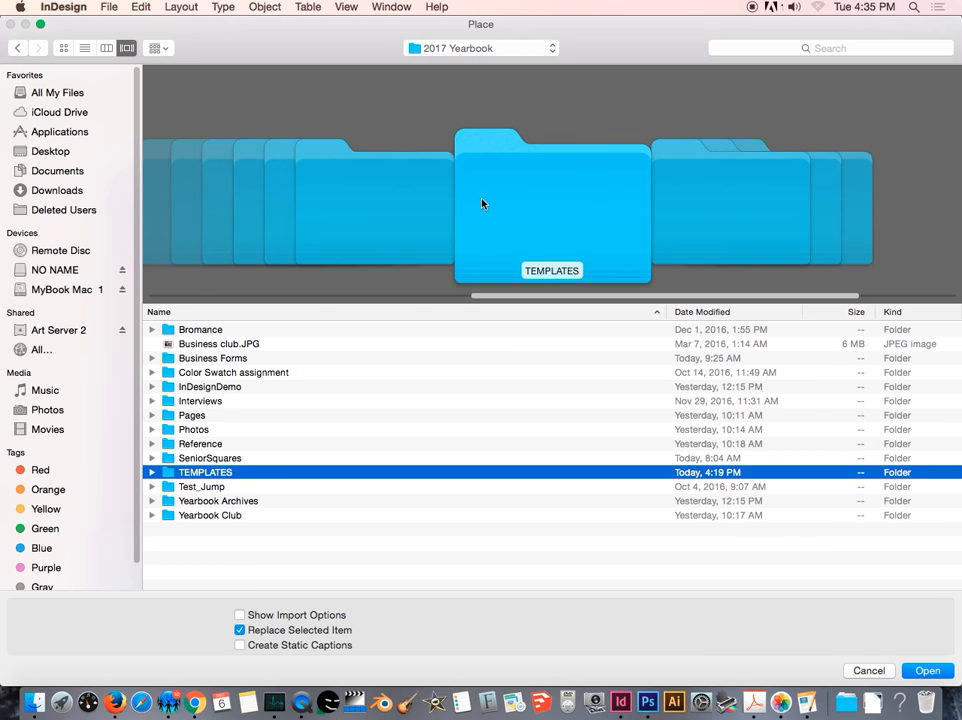
{"action": "left_click", "coordinate": [153, 430]}
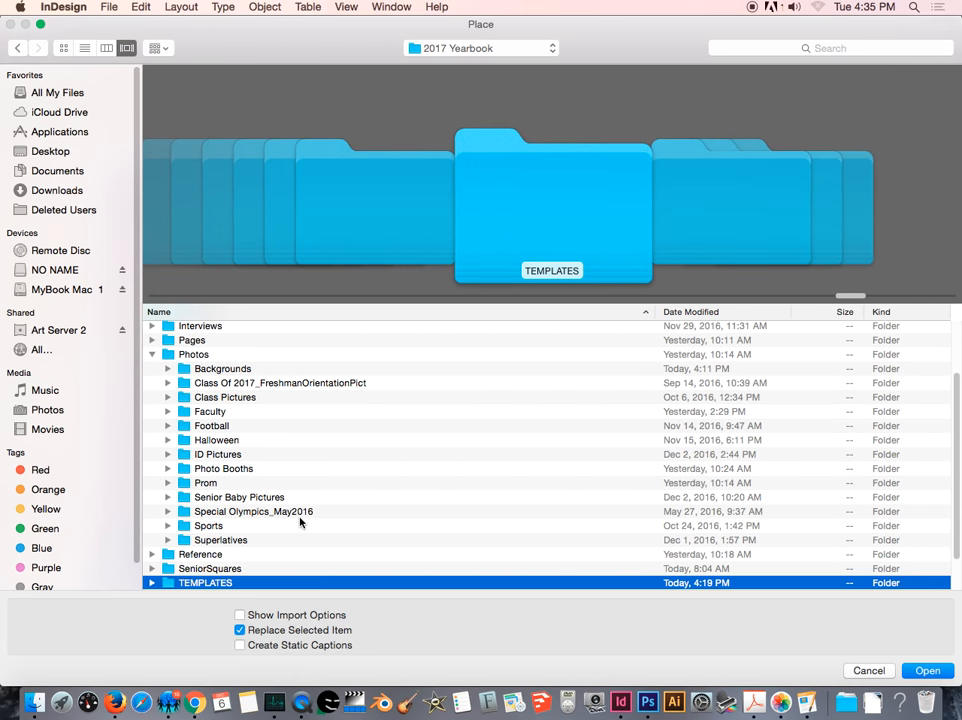
{"action": "left_click", "coordinate": [183, 471]}
{"action": "double_click", "coordinate": [183, 471]}
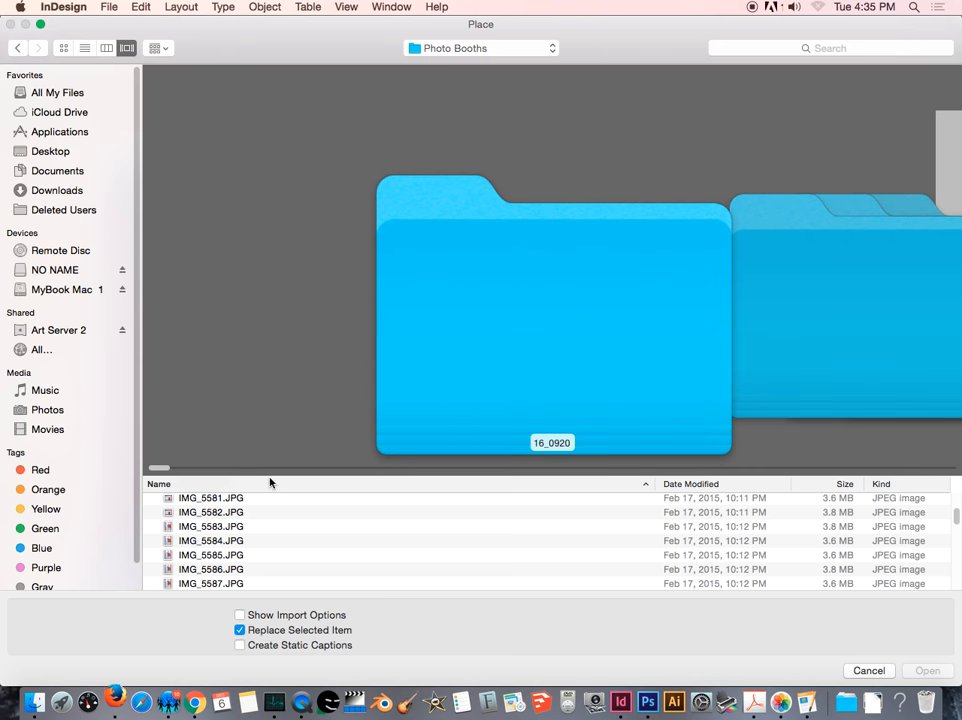
{"action": "left_click", "coordinate": [168, 556]}
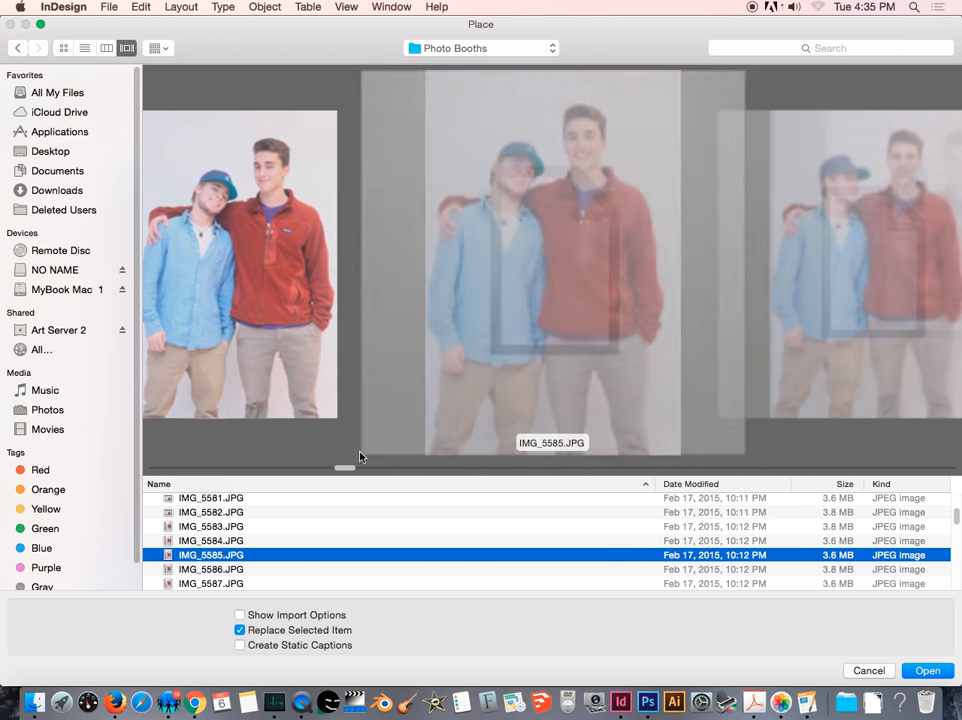
{"action": "left_click", "coordinate": [920, 668]}
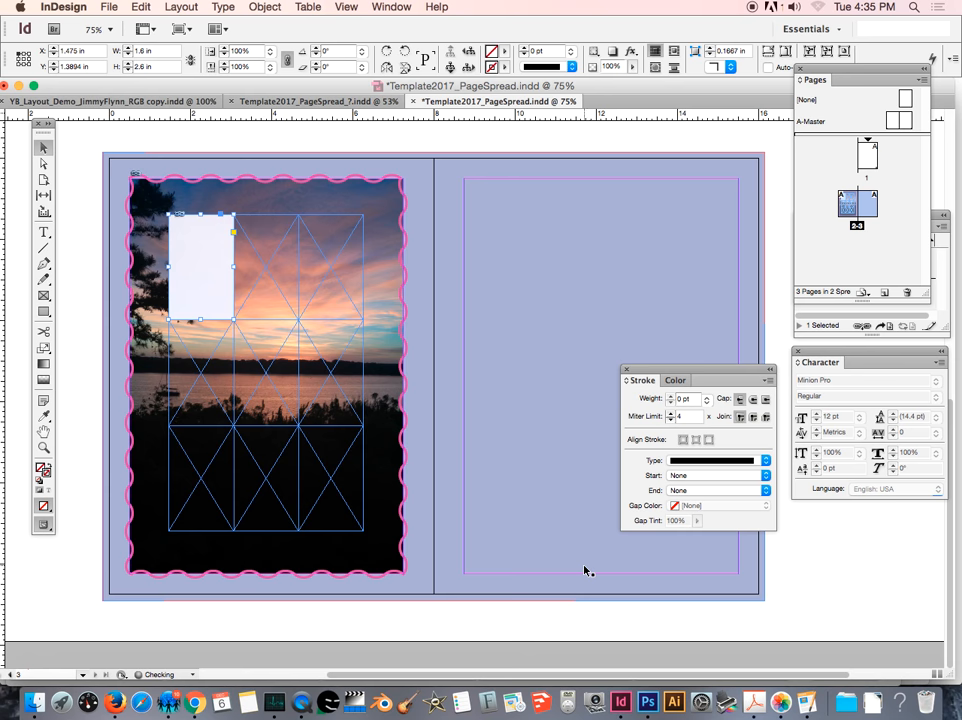
Scale the photo inside the grid's upper-left frame down to about 9.9% and shift it so both faces show.
{"action": "double_click", "coordinate": [210, 292]}
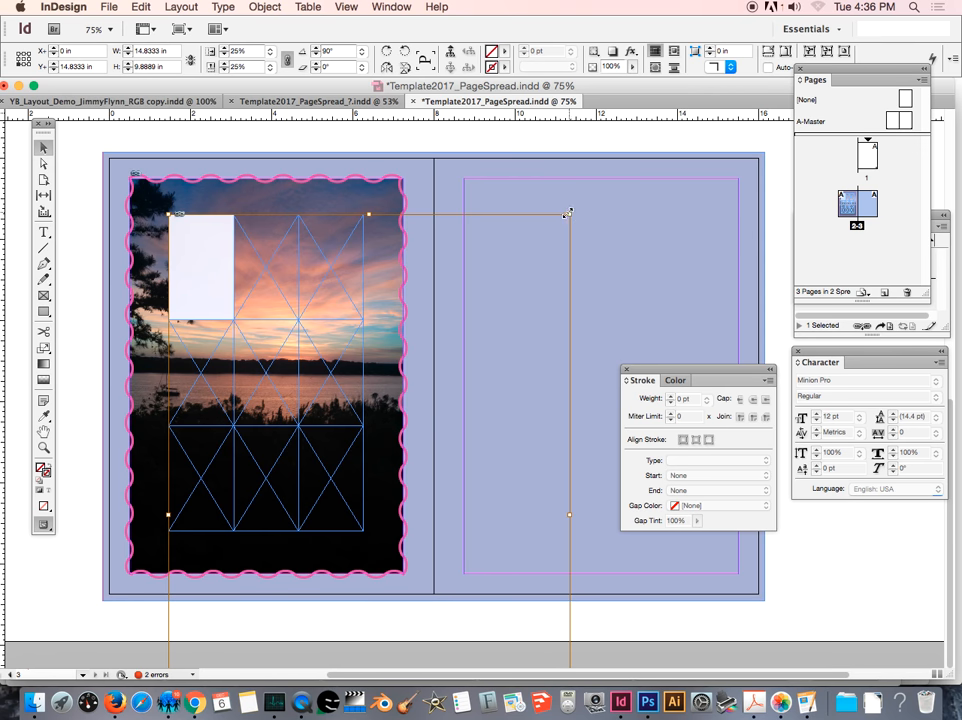
{"action": "left_click_drag", "start_coordinate": [569, 217], "coordinate": [272, 218]}
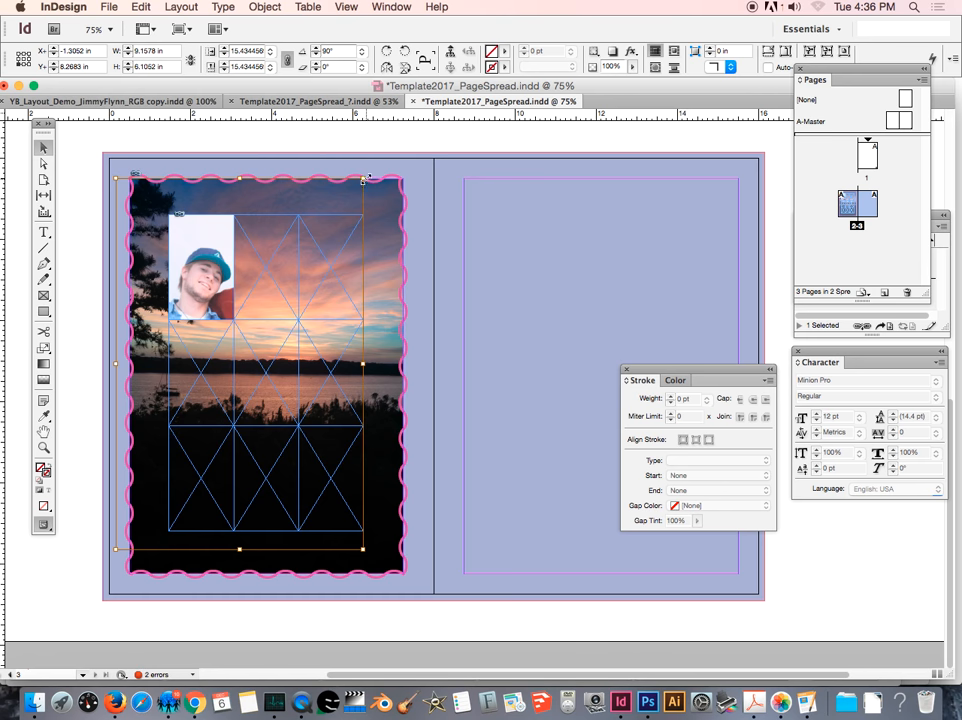
{"action": "left_click_drag", "start_coordinate": [363, 178], "coordinate": [304, 268]}
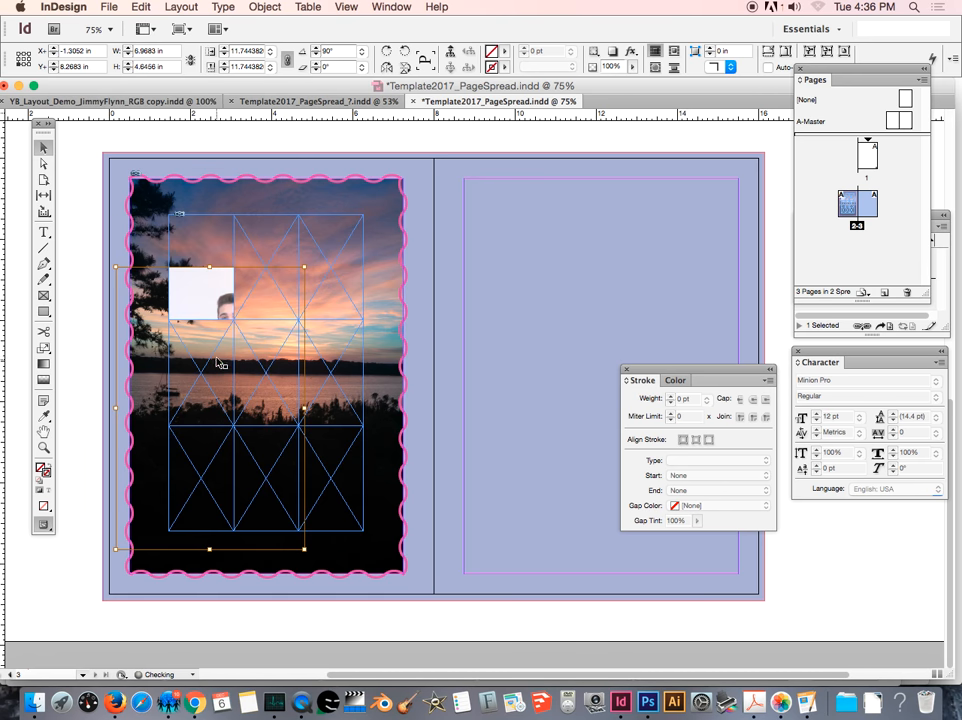
{"action": "left_click_drag", "start_coordinate": [209, 298], "coordinate": [209, 227]}
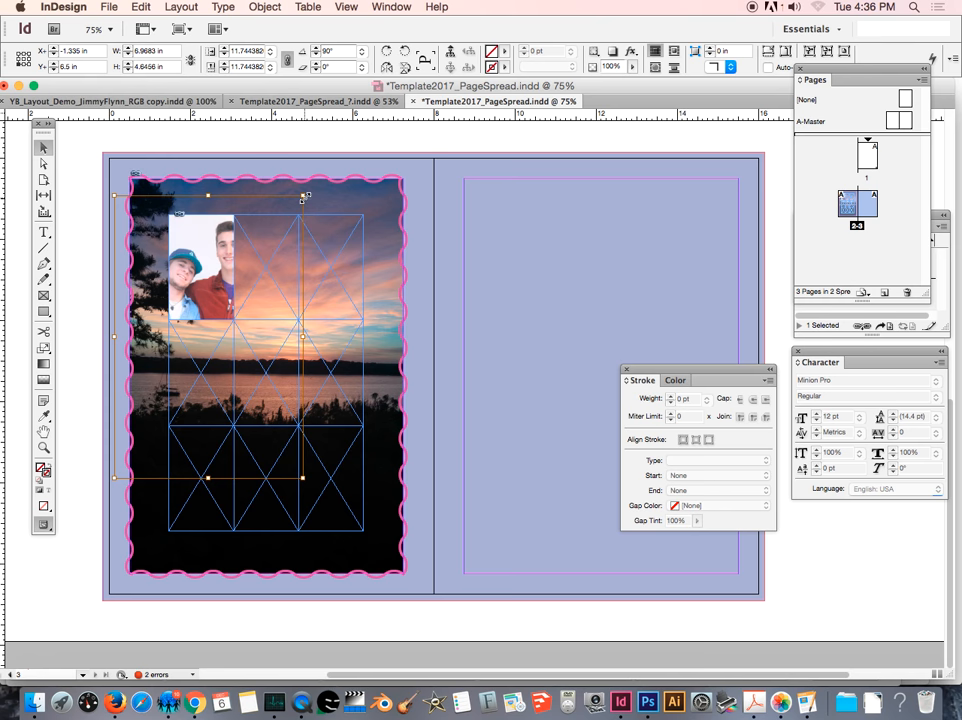
{"action": "left_click_drag", "start_coordinate": [303, 197], "coordinate": [272, 240]}
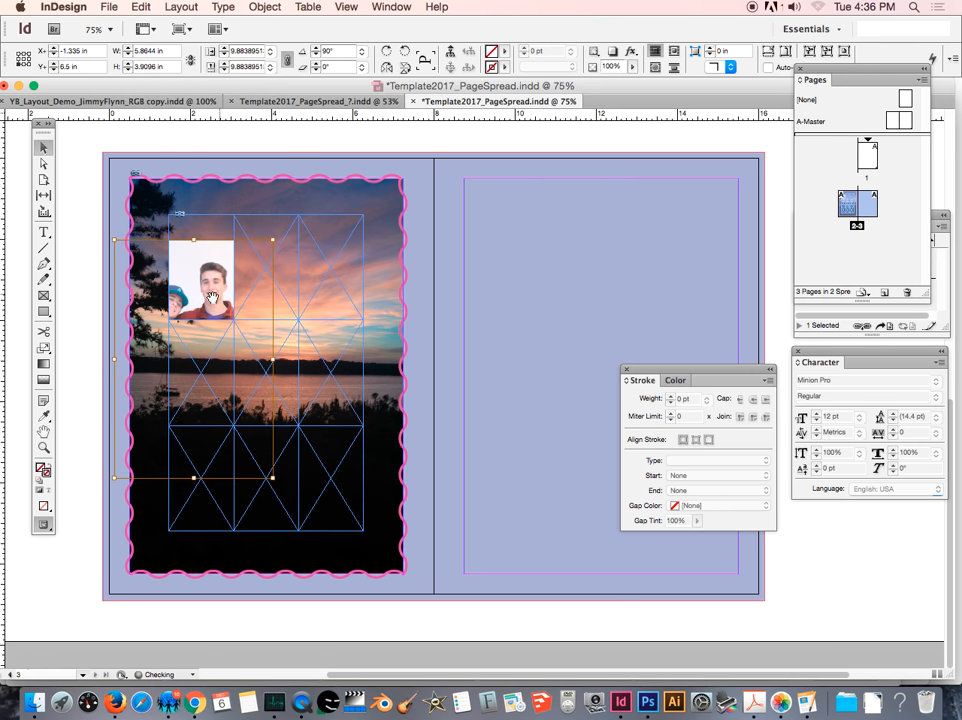
{"action": "left_click_drag", "start_coordinate": [202, 297], "coordinate": [210, 257]}
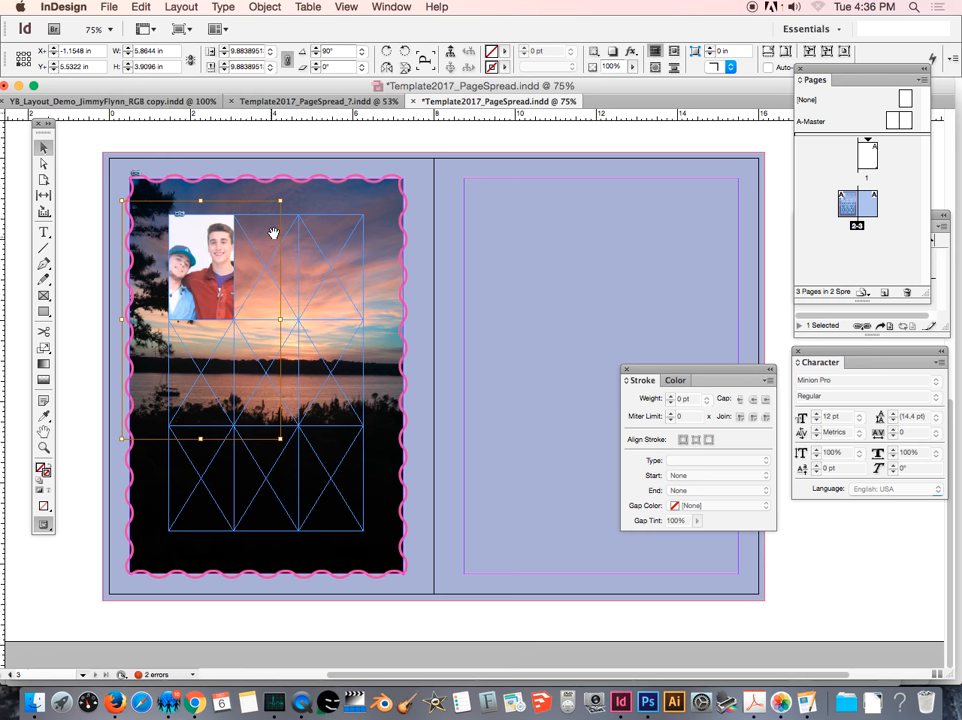
Reduce the photo inside the upper-left frame further to about 4.9% and reposition it so both people fill the frame.
{"action": "left_click_drag", "start_coordinate": [282, 199], "coordinate": [234, 205]}
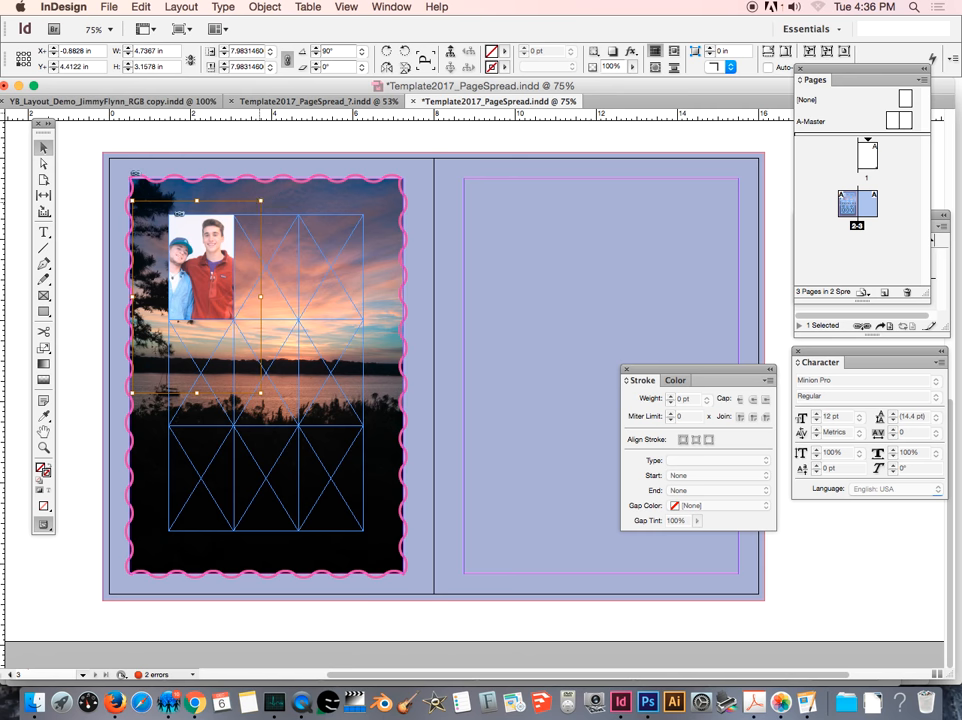
{"action": "left_click_drag", "start_coordinate": [259, 203], "coordinate": [222, 258]}
{"action": "left_click_drag", "start_coordinate": [185, 295], "coordinate": [203, 235]}
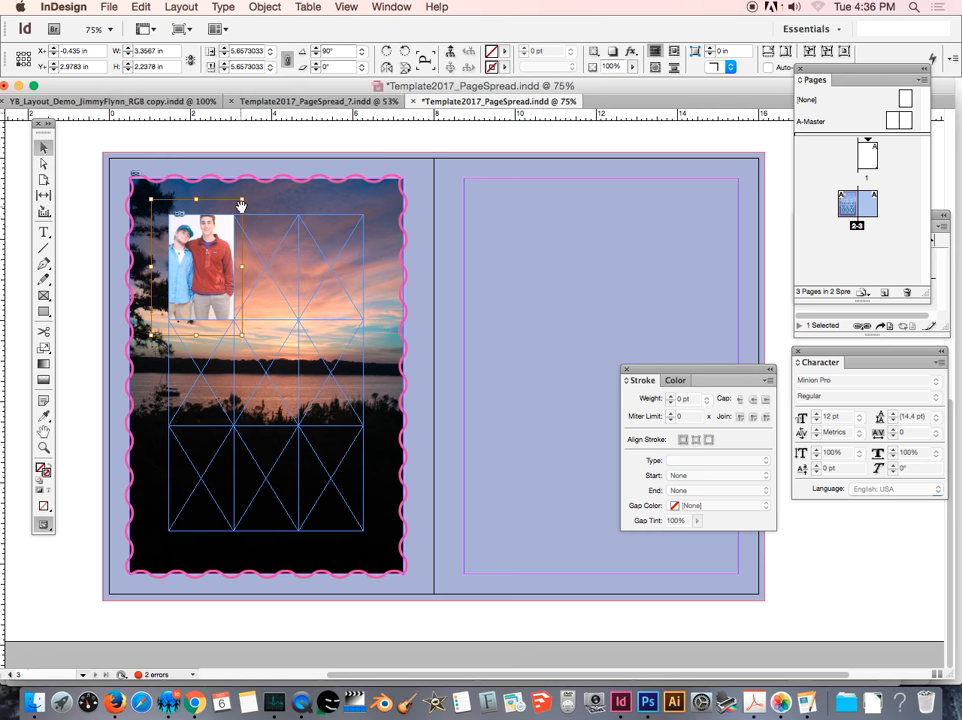
{"action": "left_click_drag", "start_coordinate": [242, 203], "coordinate": [229, 217]}
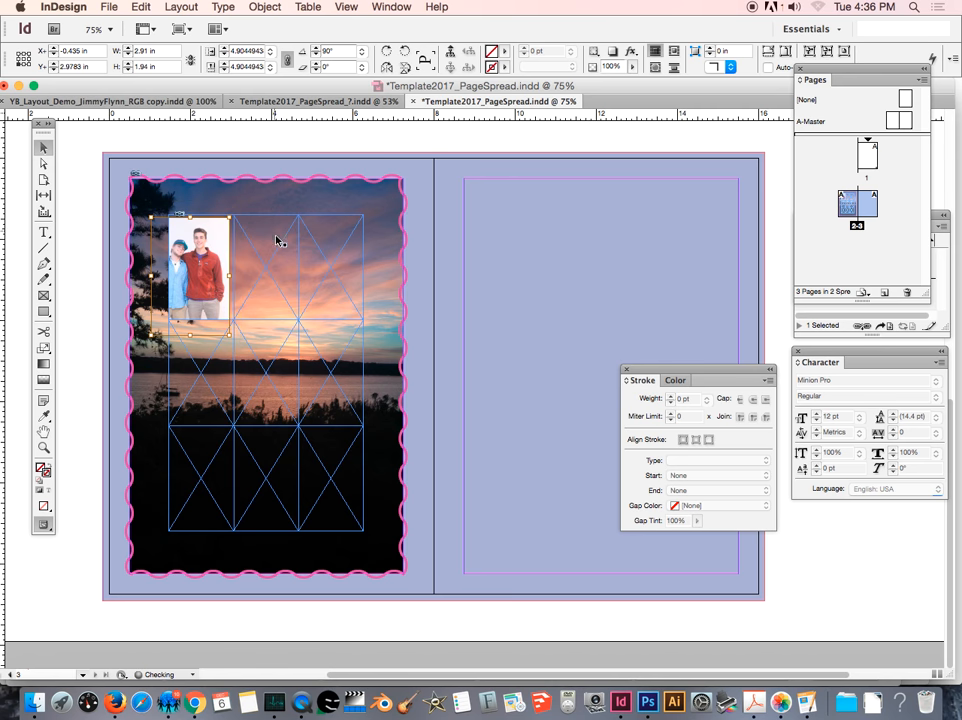
{"action": "left_click_drag", "start_coordinate": [196, 268], "coordinate": [215, 258]}
{"action": "key", "text": "Escape"}
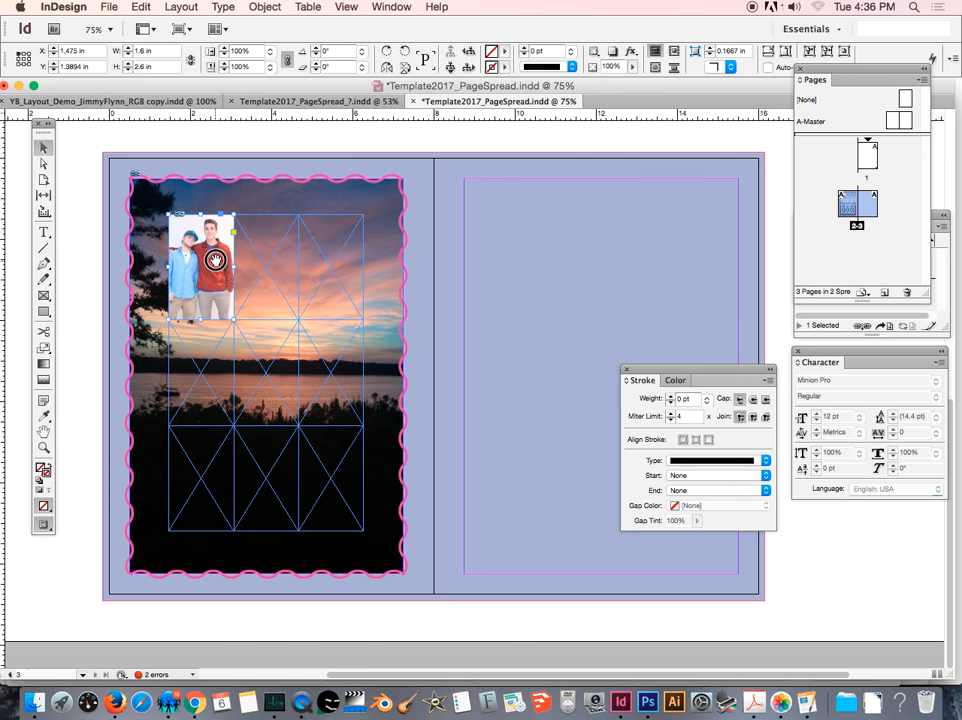
{"action": "left_click_drag", "start_coordinate": [217, 248], "coordinate": [218, 247]}
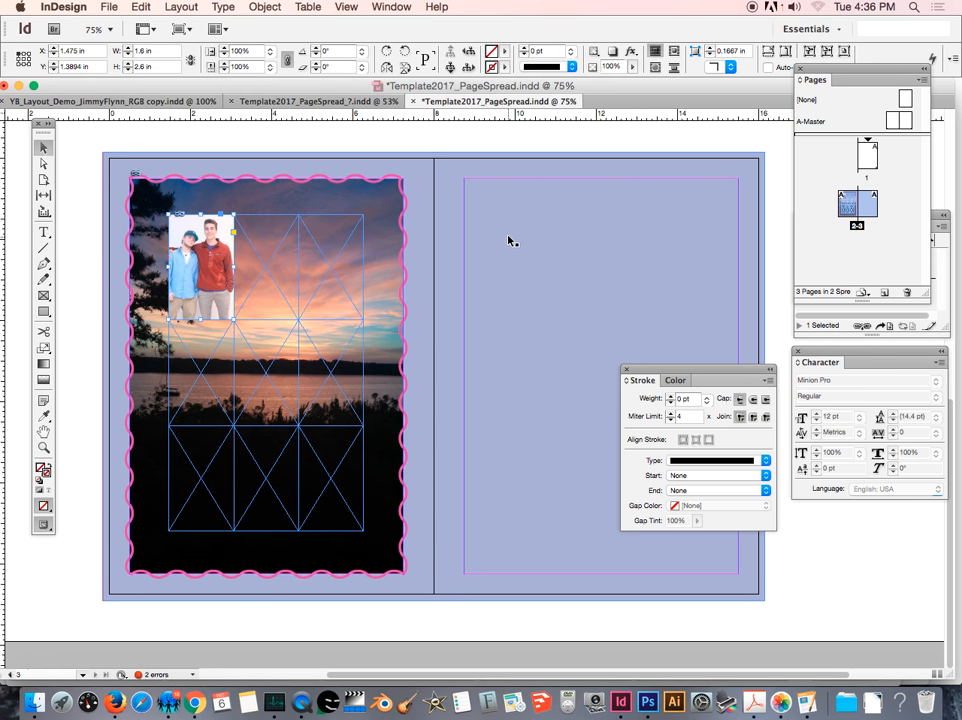
Copy the bordered sunset photo together with its frame grid, paste it in place, and move the copy onto the facing page at X 8.6389 in.
{"action": "left_click", "coordinate": [132, 176]}
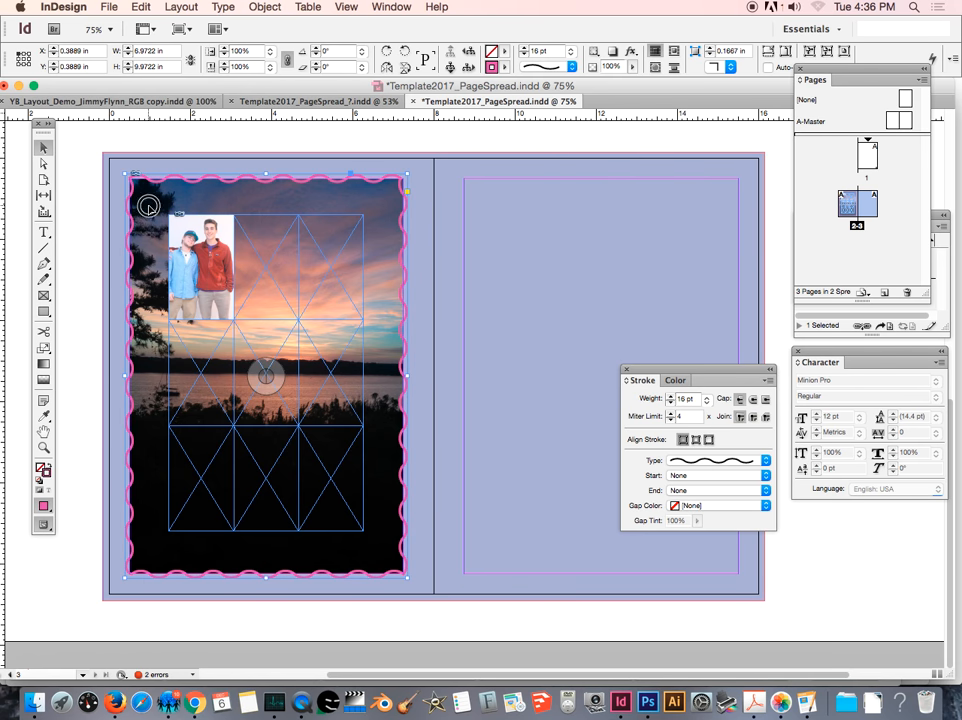
{"action": "left_click", "coordinate": [112, 153]}
{"action": "left_click", "coordinate": [158, 177]}
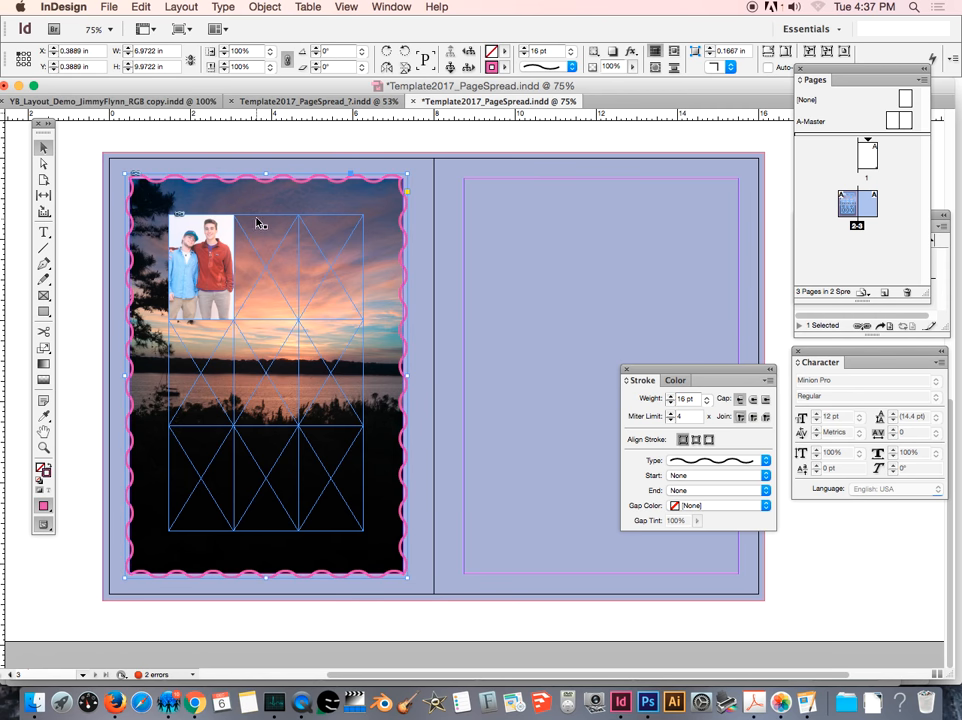
{"action": "left_click", "coordinate": [204, 219], "text": "shift"}
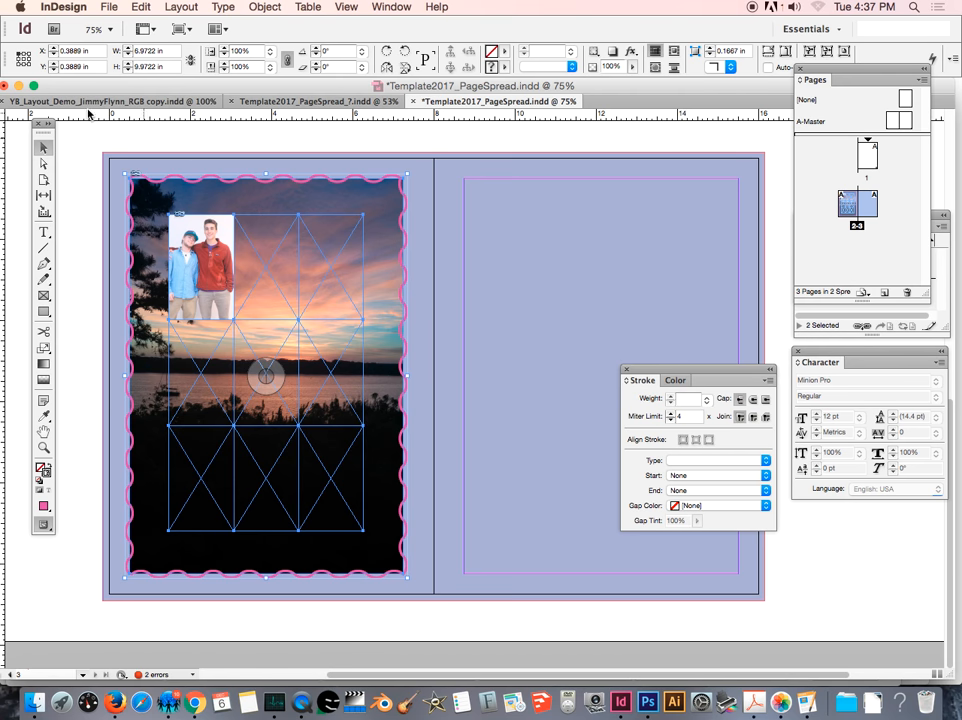
{"action": "left_click", "coordinate": [139, 7]}
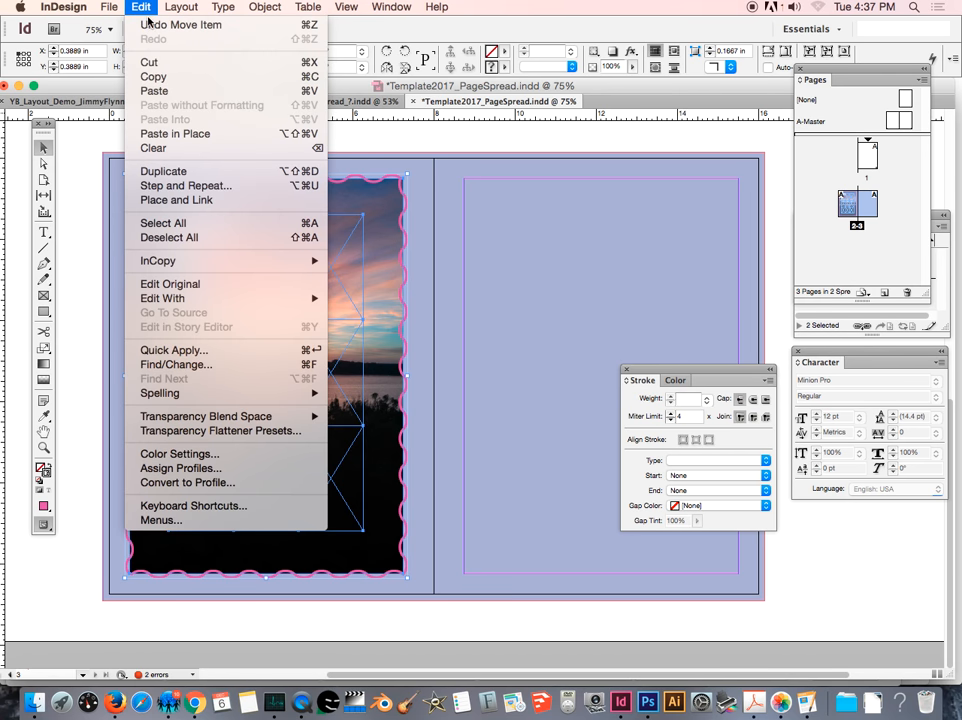
{"action": "left_click", "coordinate": [159, 80]}
{"action": "left_click", "coordinate": [142, 8]}
{"action": "left_click", "coordinate": [165, 131]}
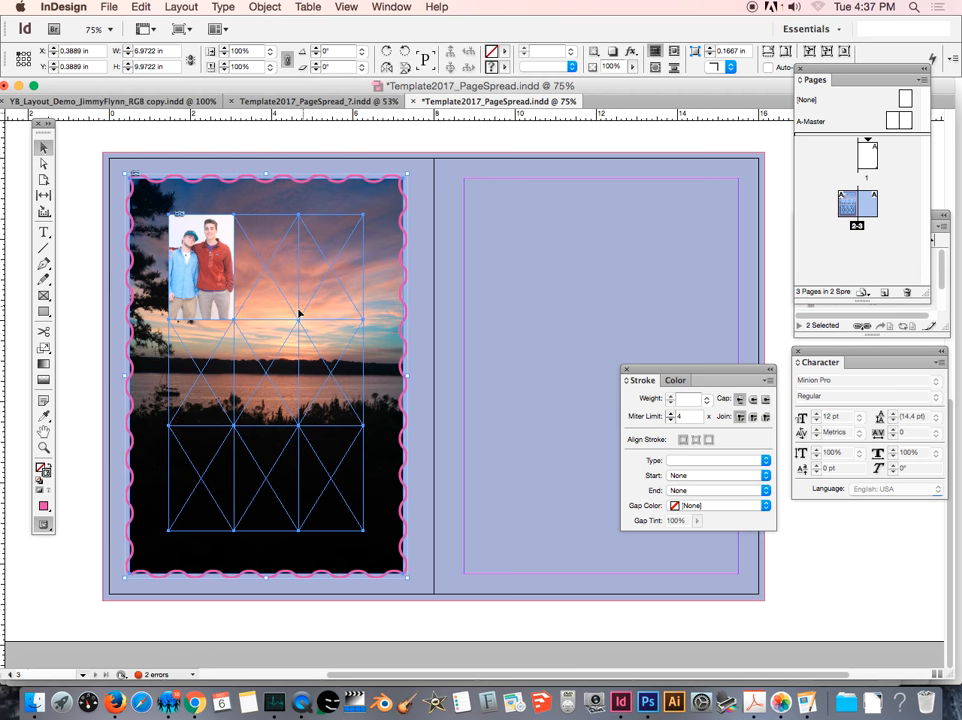
{"action": "left_click_drag", "start_coordinate": [280, 355], "coordinate": [606, 347]}
{"action": "mouse_move", "coordinate": [606, 348]}
{"action": "left_mouse_down"}
{"action": "mouse_move", "coordinate": [622, 347]}
{"action": "mouse_move", "coordinate": [614, 348]}
{"action": "left_mouse_up"}
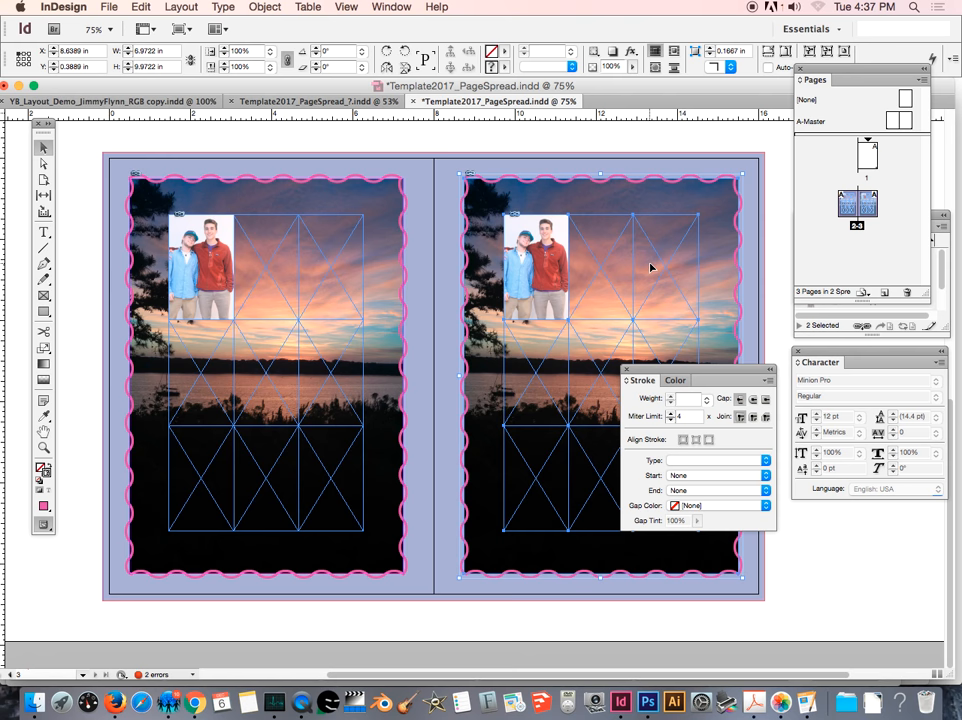
Nudge the facing-page copy toward the spine to X 8.5833 in and return it to X 8.6389 in.
{"action": "key", "text": "Left"}
{"action": "key", "text": "Left"}
{"action": "key", "text": "Left"}
{"action": "key", "text": "Left"}
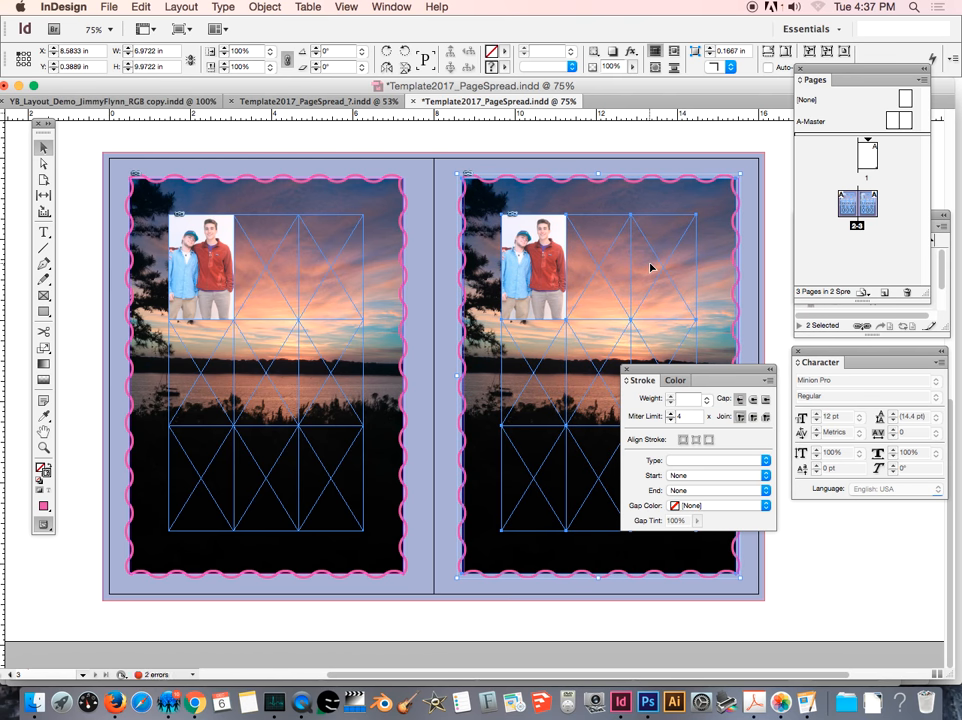
{"action": "key", "text": "Right"}
{"action": "key", "text": "Right"}
{"action": "key", "text": "Right"}
{"action": "key", "text": "Right"}
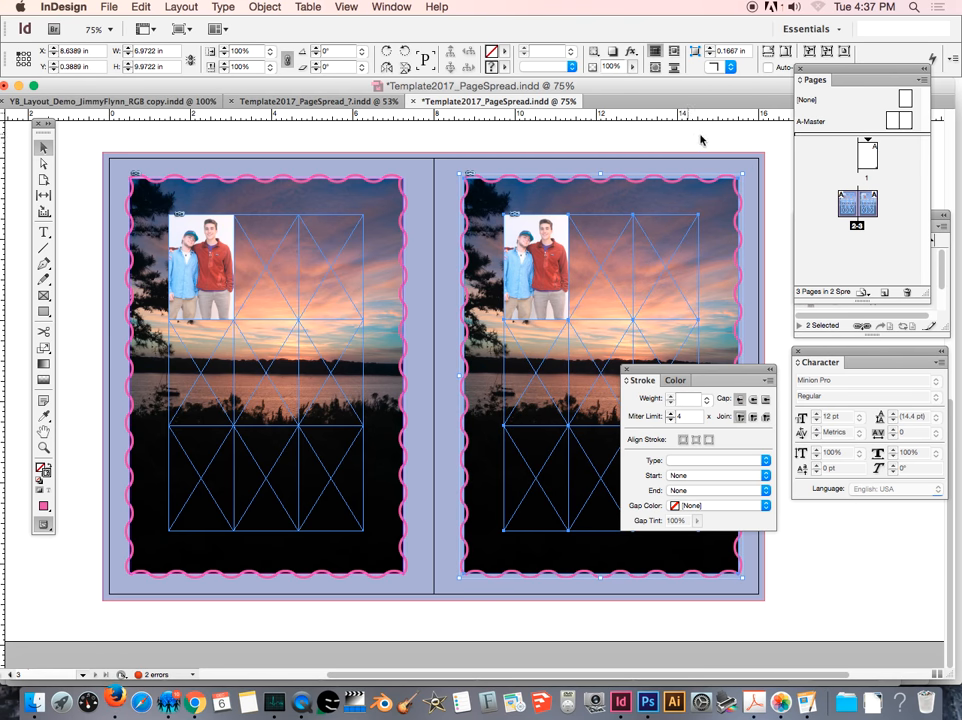
Duplicate the spread on pages 2-3 and compare the copy with the original.
{"action": "left_click", "coordinate": [922, 81]}
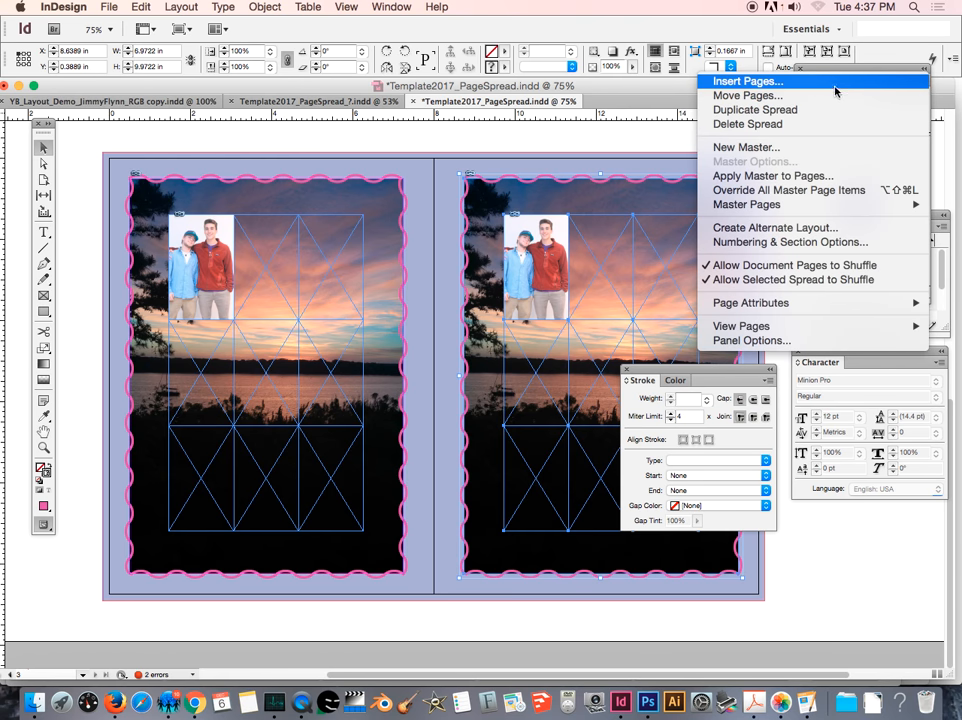
{"action": "left_click", "coordinate": [803, 113]}
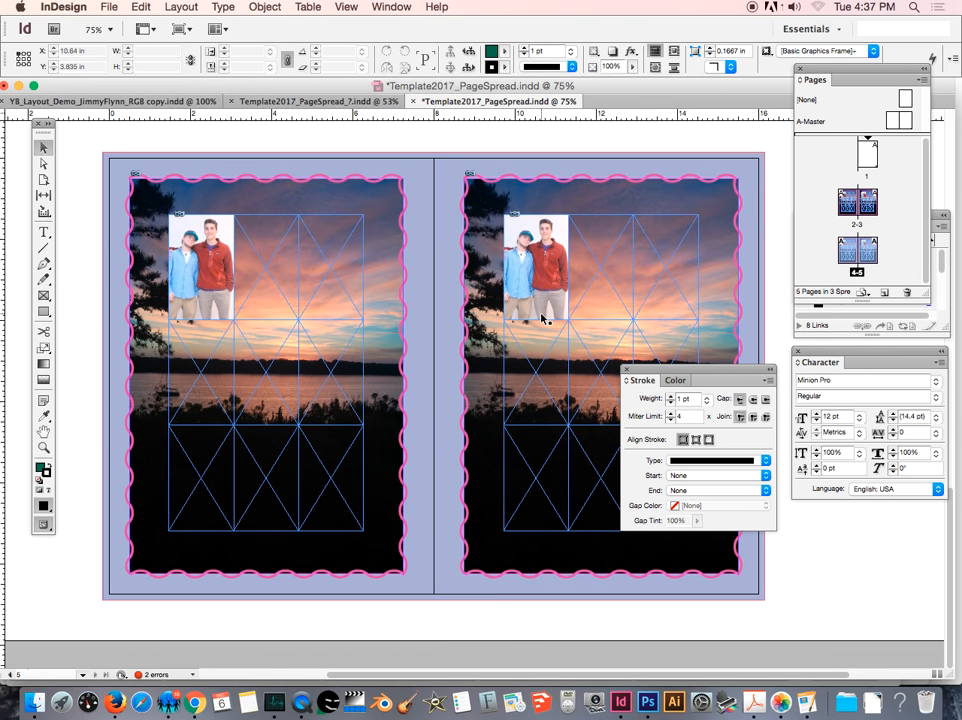
{"action": "scroll", "coordinate": [542, 318], "scroll_direction": "up", "scroll_amount": 10}
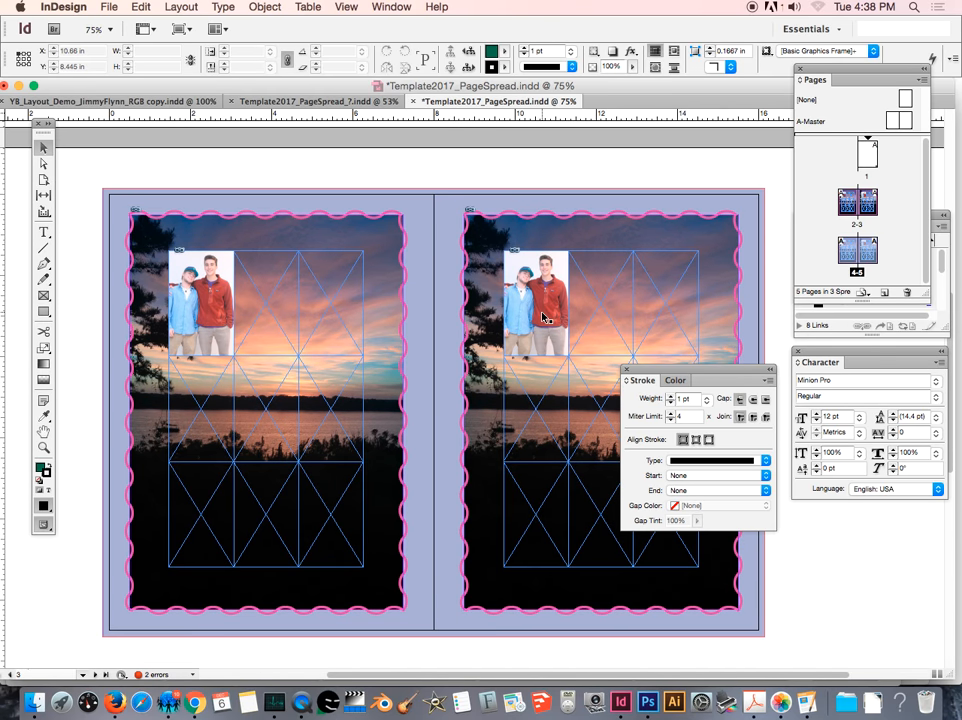
{"action": "scroll", "coordinate": [542, 318], "scroll_direction": "down", "scroll_amount": 10}
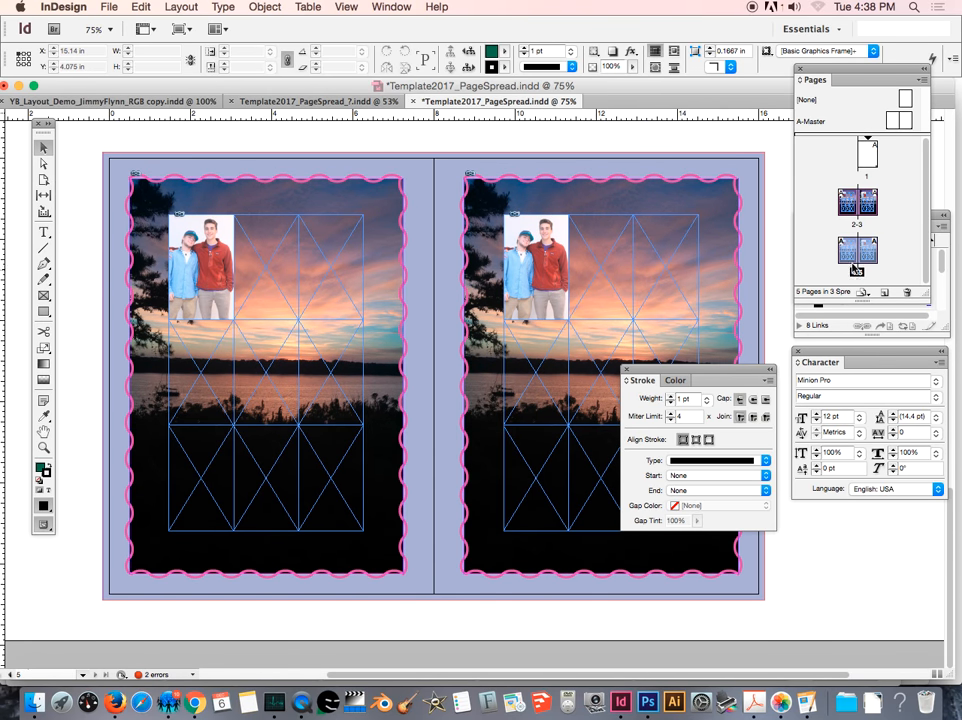